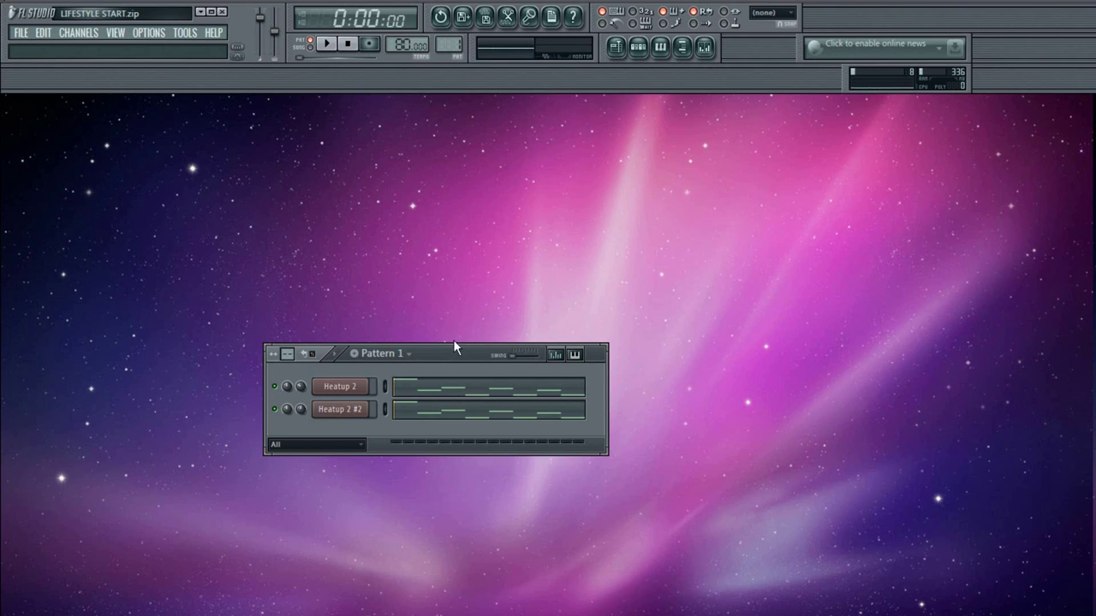
Mute the Heatup 2 channel and check which preset is loaded on Heatup 2 #2.
drag(440, 354, 383, 221)
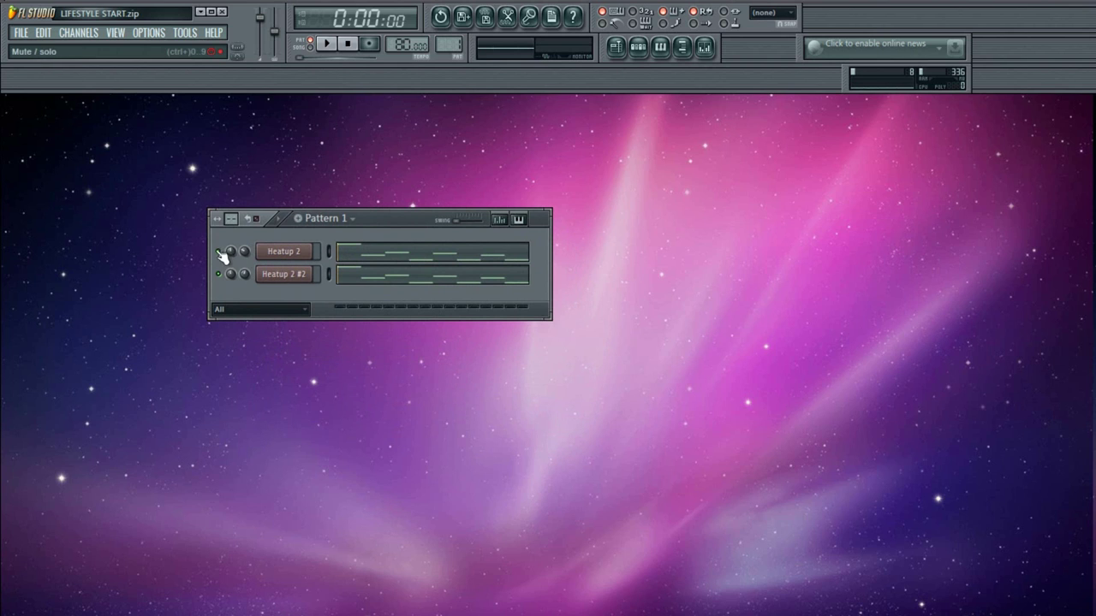
click(270, 274)
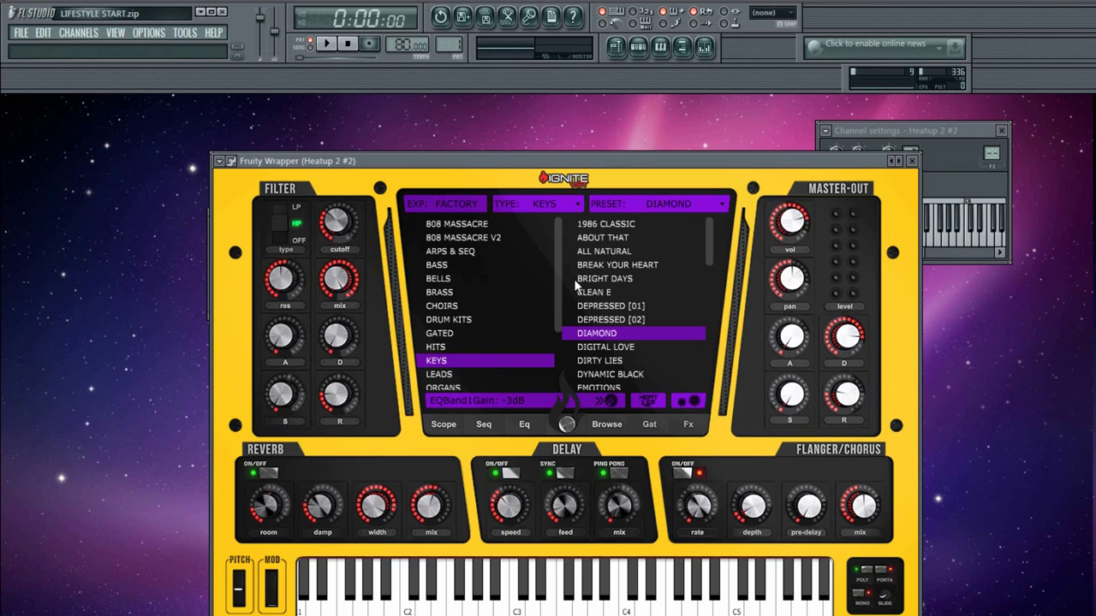
click(912, 161)
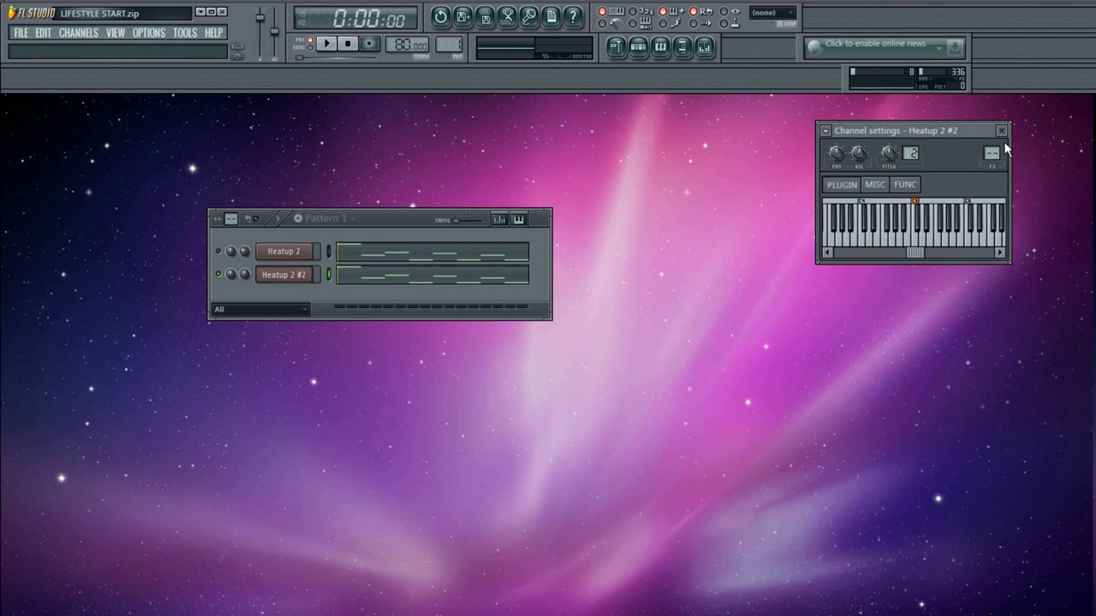
click(1001, 131)
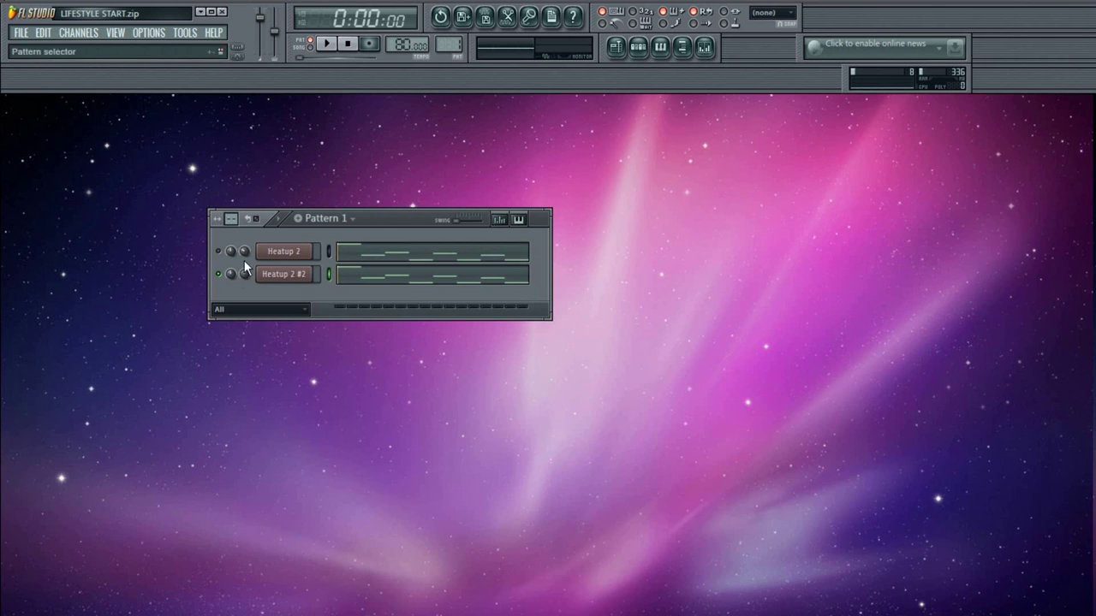
Set the VINYL [01] atmosphere volume to 48% in the effects of Heatup 2 #2.
click(294, 275)
click(688, 424)
drag(637, 353, 650, 371)
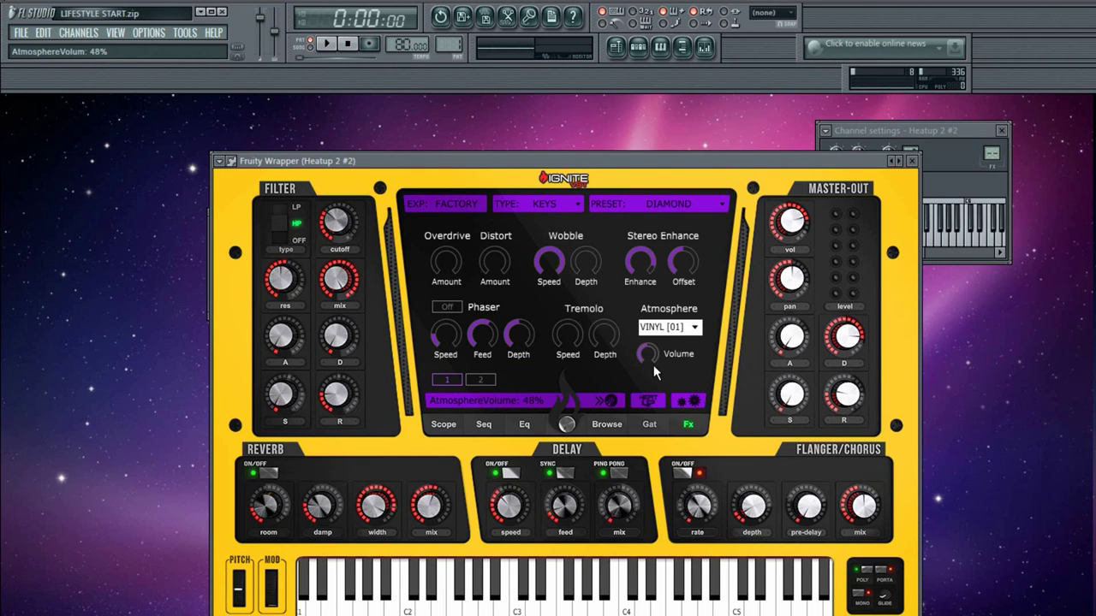
click(912, 161)
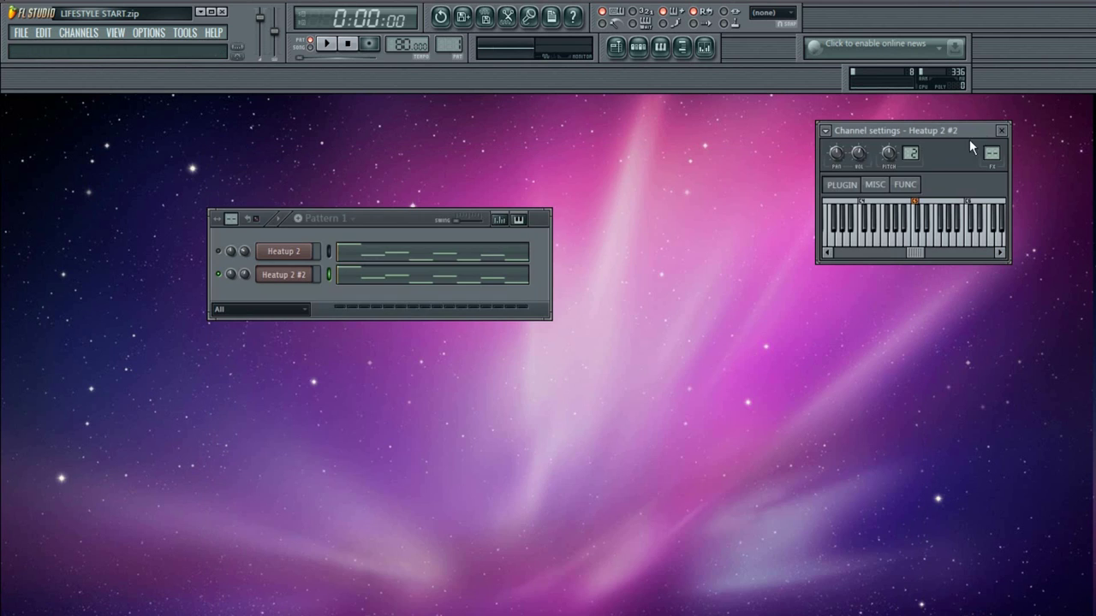
click(1001, 130)
In the Heatup 2 #2 piano roll, use Step snapping to replace the second E4 with B4 and raise the second A4 to C5.
click(480, 277)
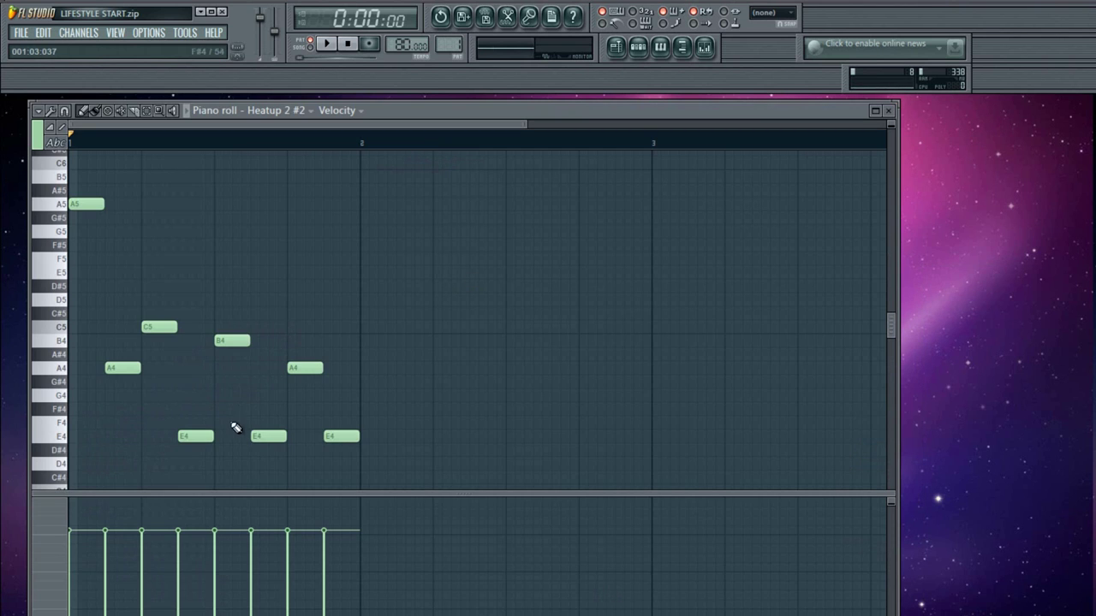
drag(257, 437, 262, 344)
right_click(262, 345)
click(772, 12)
click(769, 129)
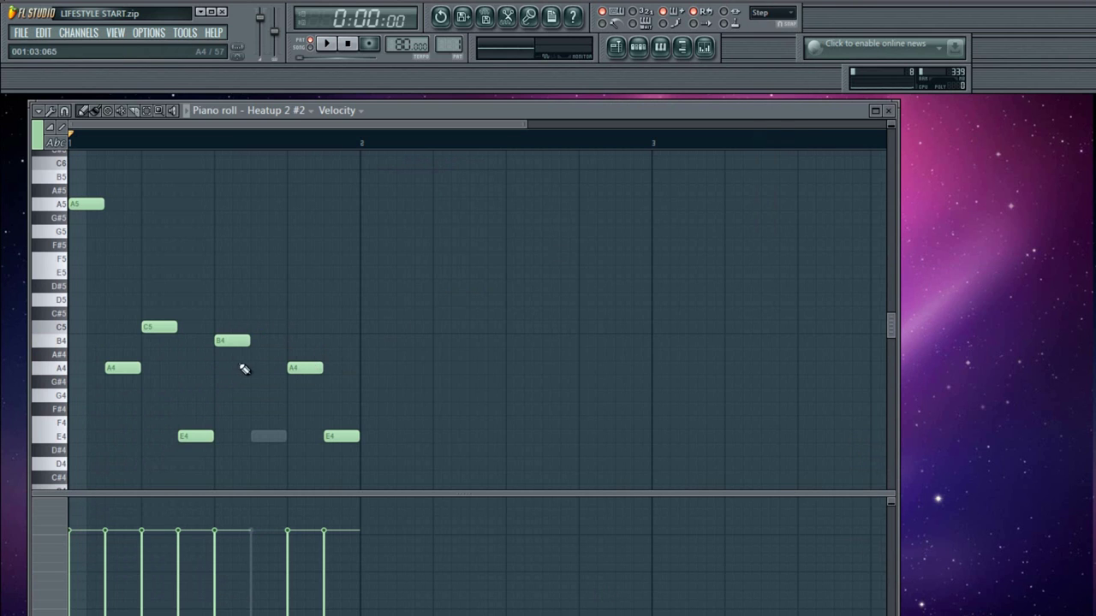
click(262, 343)
drag(297, 368, 303, 327)
click(890, 111)
In the Heatup 2 piano roll, replace the second E4 with B4 and raise the second A4 to C5.
click(368, 254)
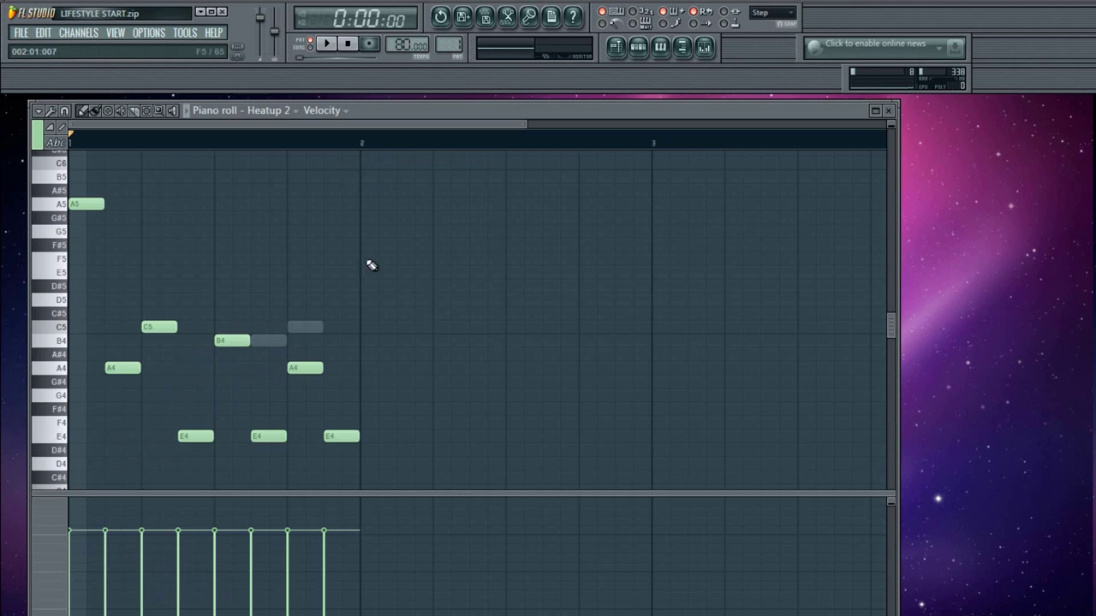
drag(262, 447, 298, 327)
right_click(270, 436)
Play the edited pattern with Heatup 2 #2 alone, and again with Heatup 2 unmuted.
key(space)
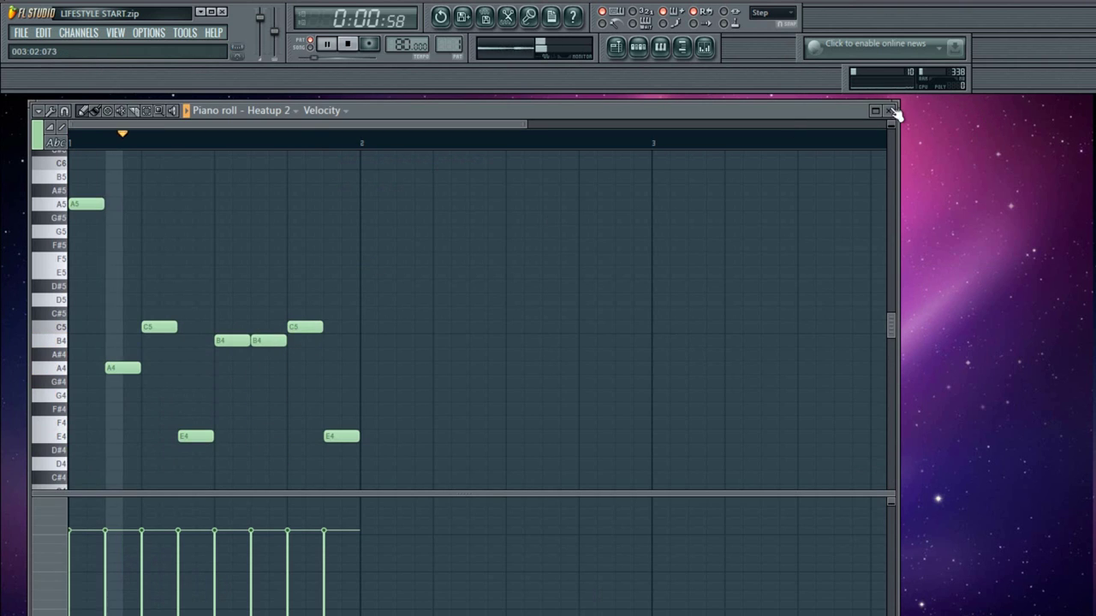
click(892, 111)
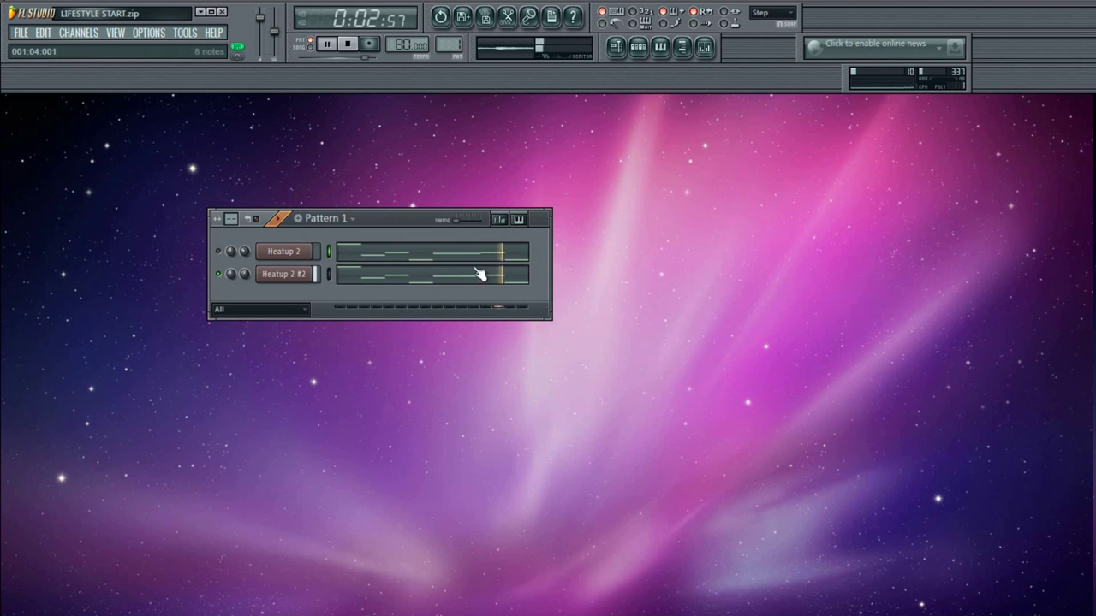
key(space)
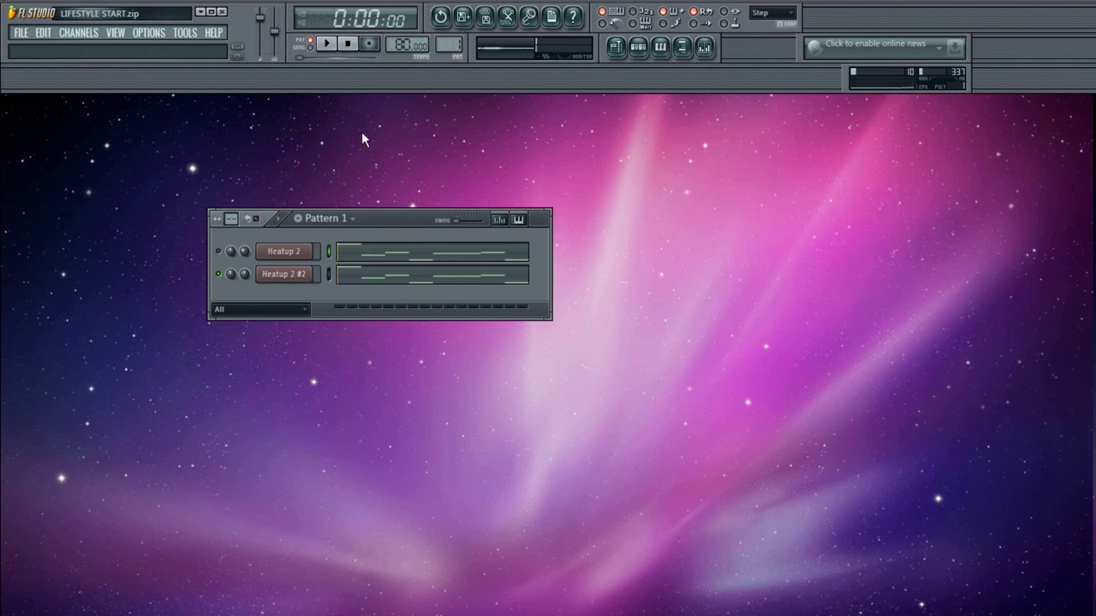
key(space)
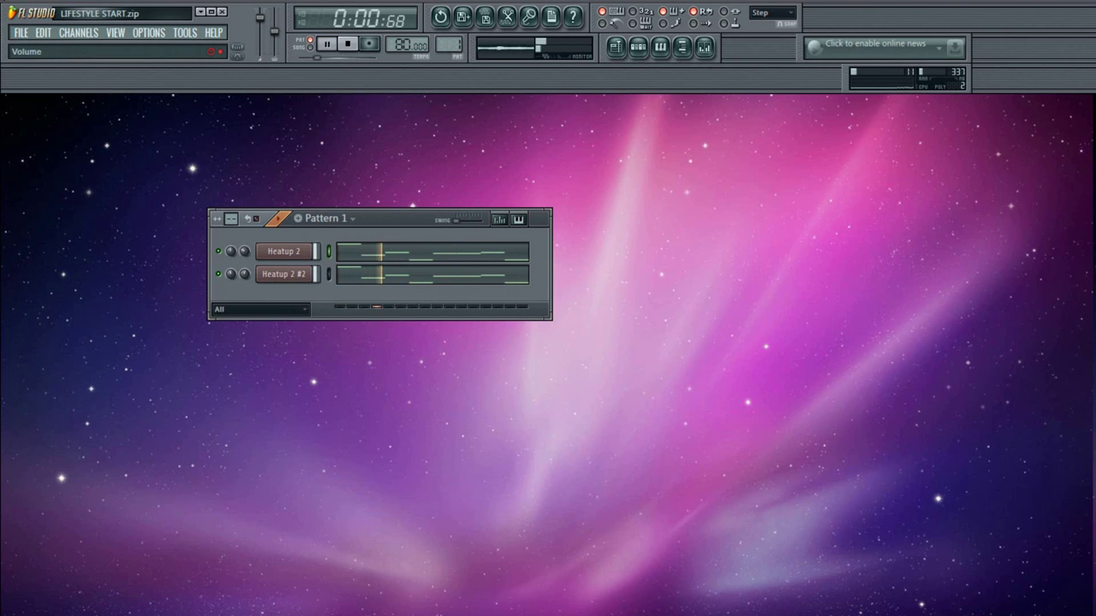
key(space)
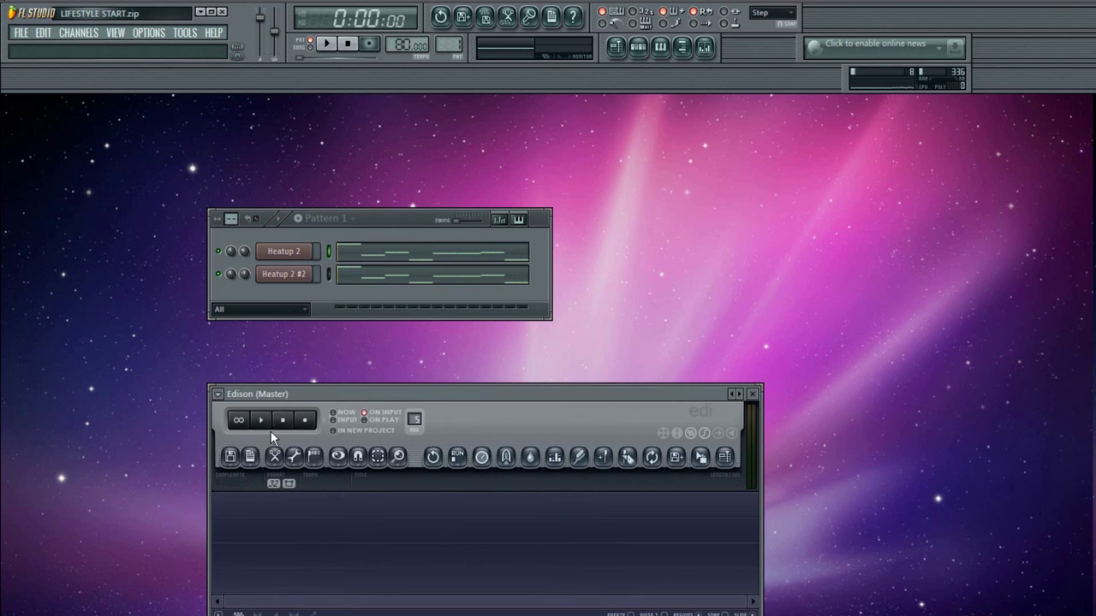
Record the pattern's playback with both channels into Edison on the master.
click(306, 420)
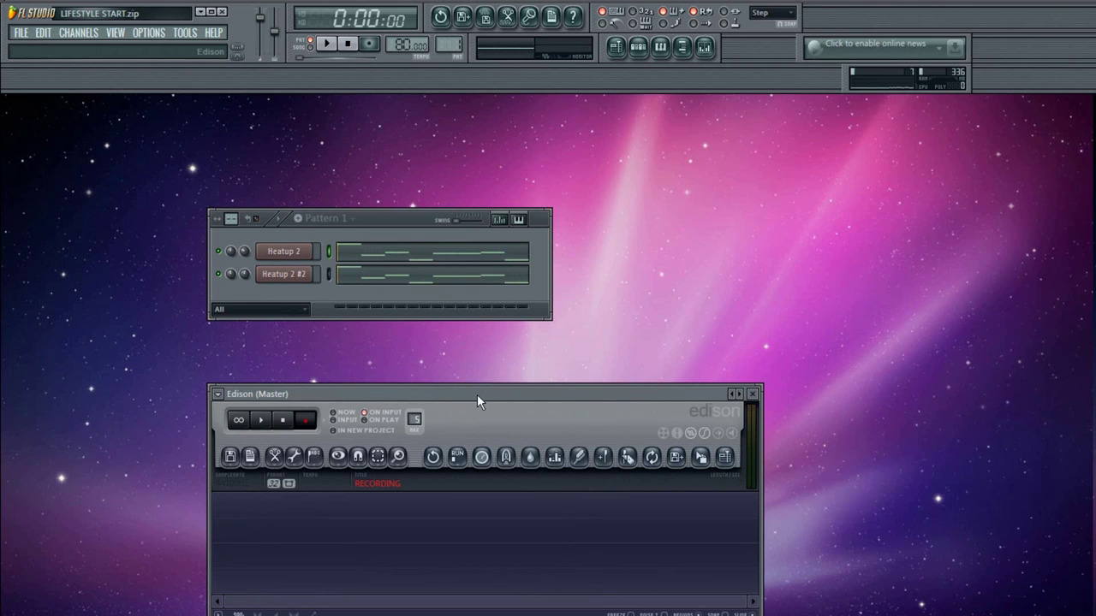
click(330, 44)
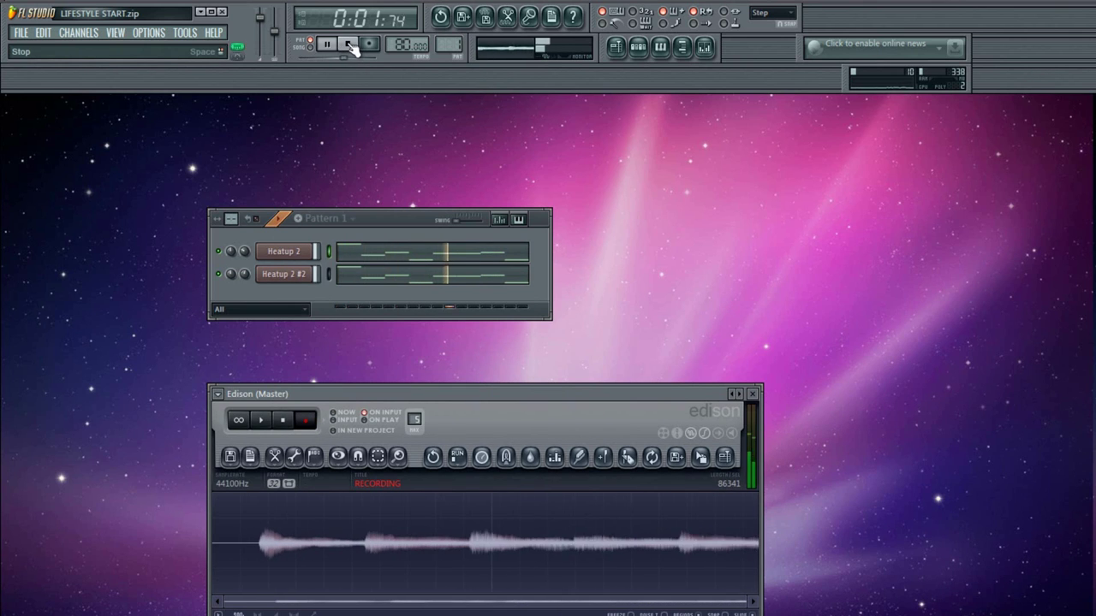
click(348, 44)
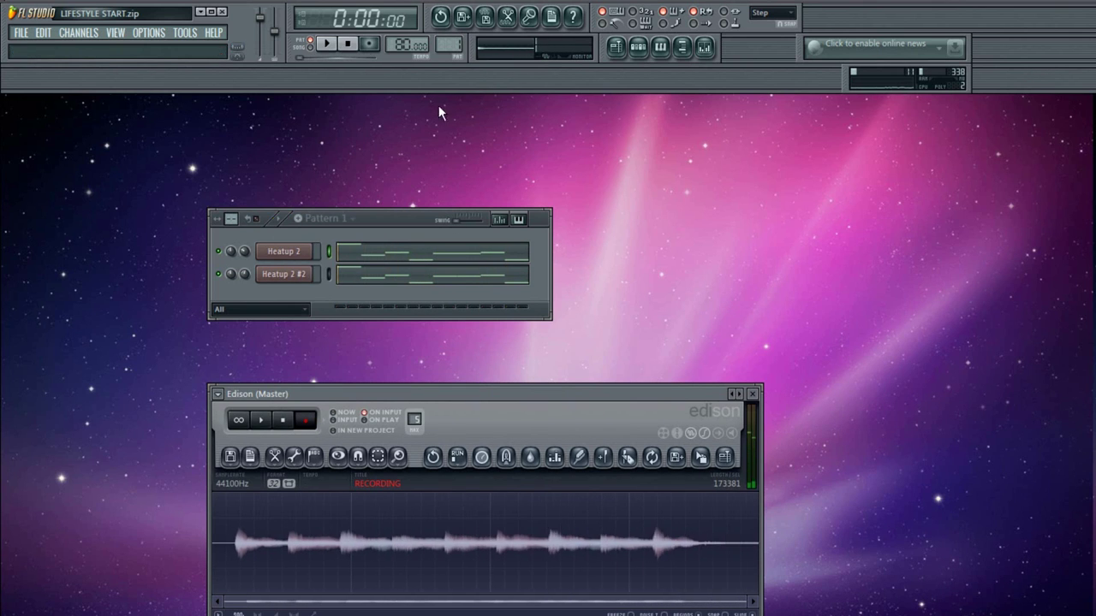
click(283, 419)
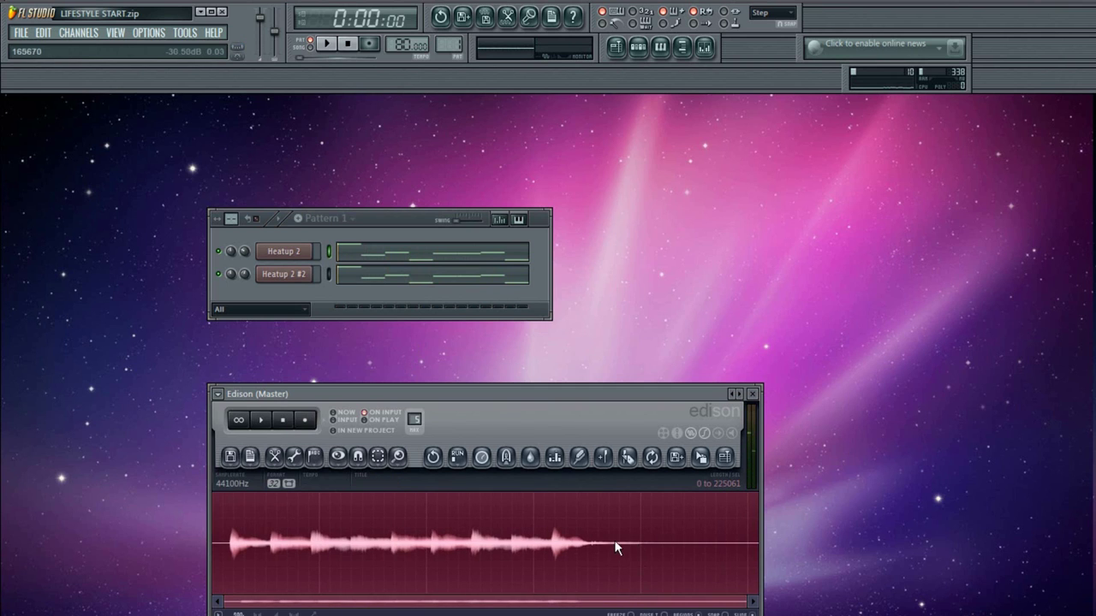
Delete everything in the Edison recording from the start of the last, repeated note to the end.
scroll(604, 548, up, 5)
right_click(428, 548)
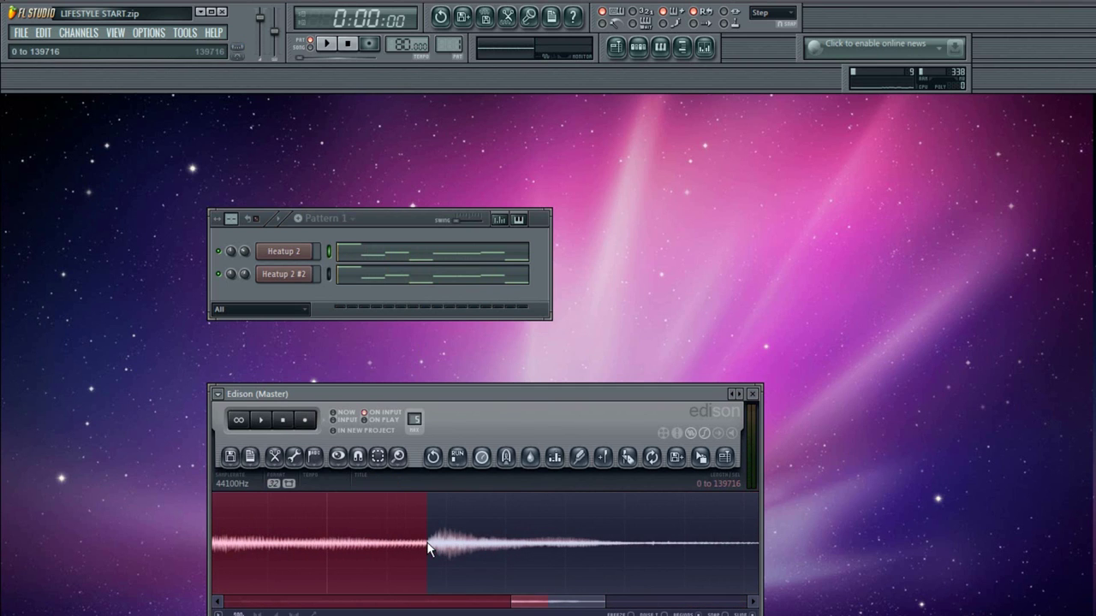
drag(428, 544, 763, 549)
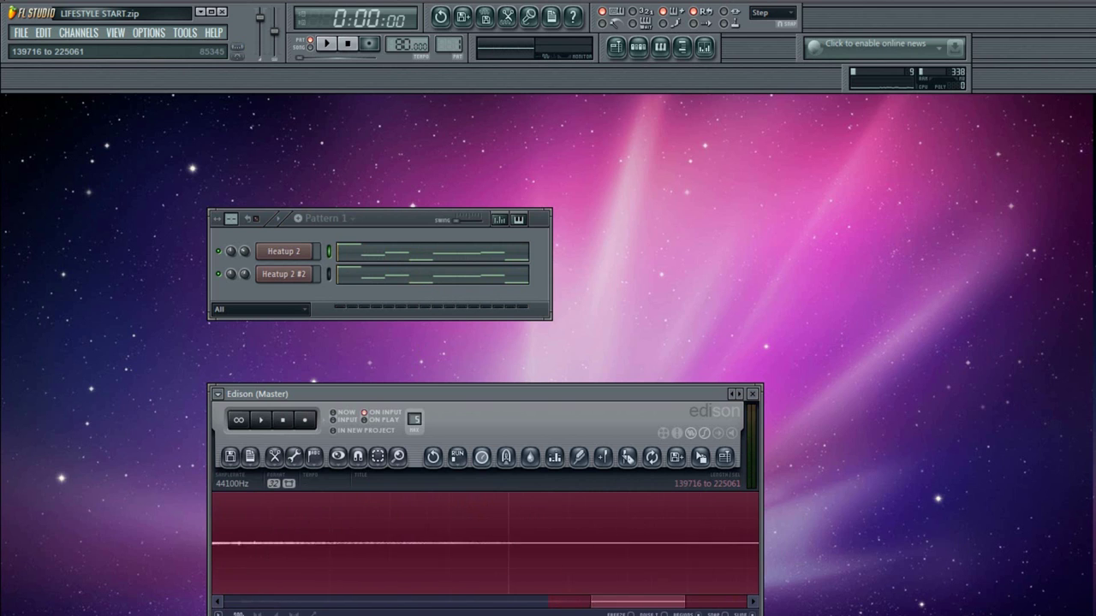
key(Delete)
Trim the silence before the first note from the start of the Edison recording.
scroll(641, 557, down, 10)
drag(477, 601, 247, 541)
scroll(248, 540, up, 8)
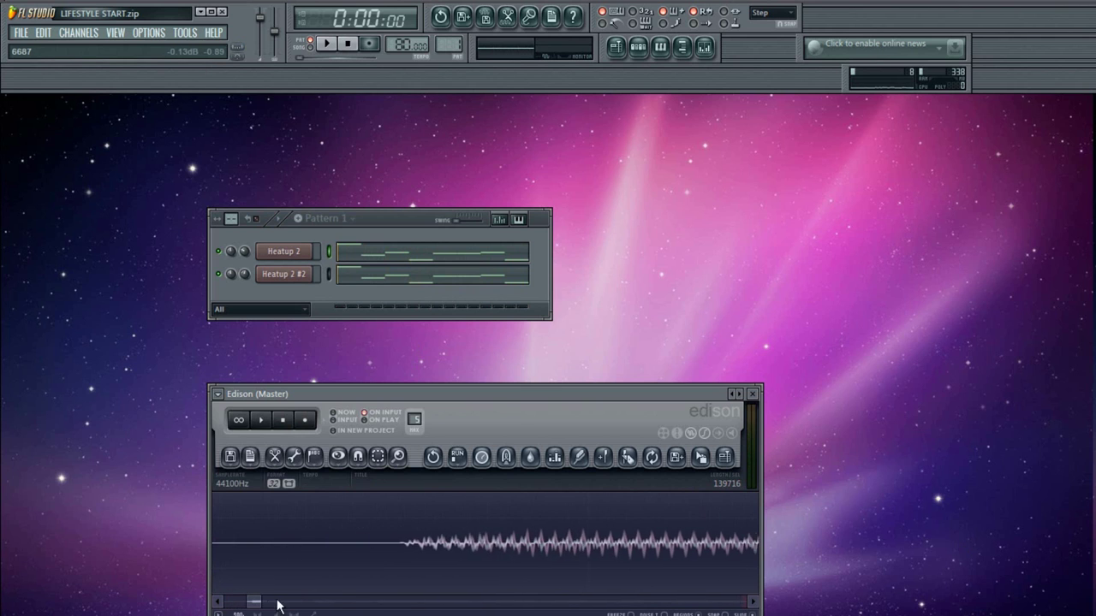
drag(254, 604, 241, 609)
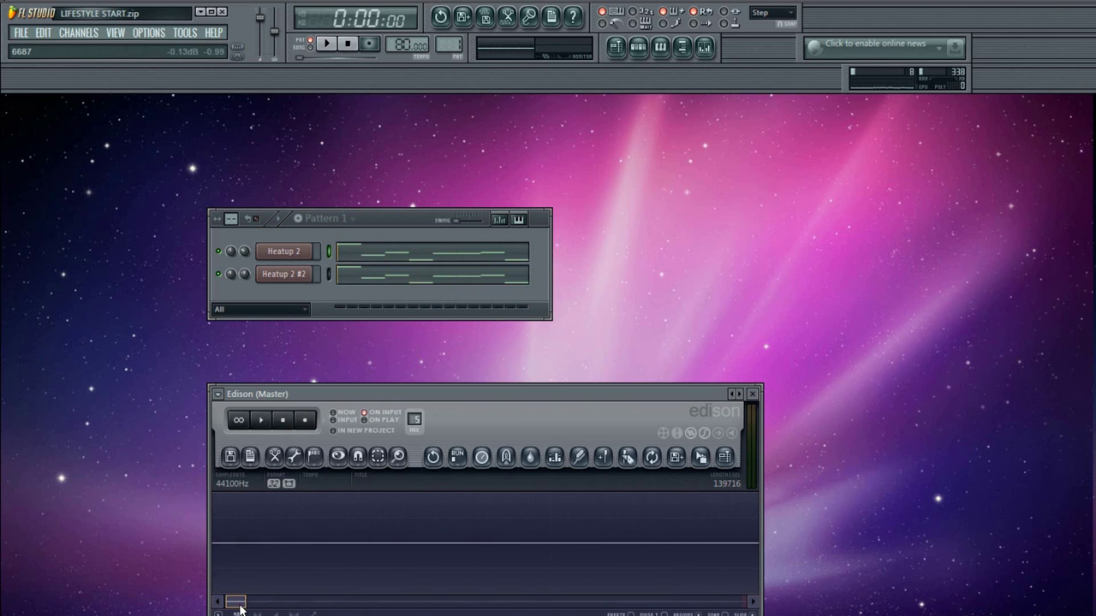
drag(663, 553, 14, 556)
key(Delete)
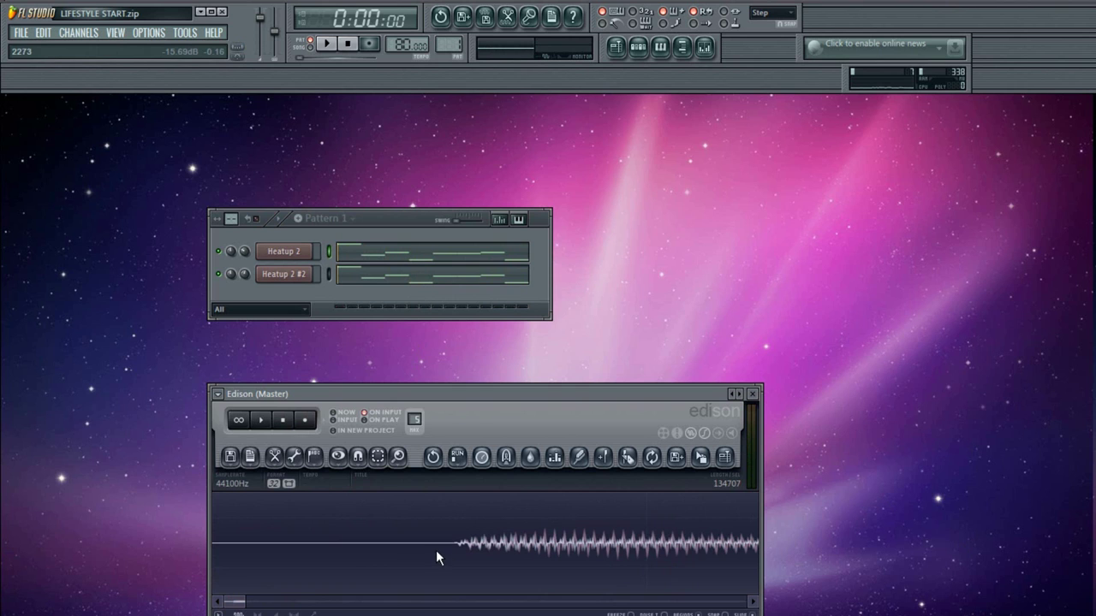
drag(448, 552, 8, 556)
key(Delete)
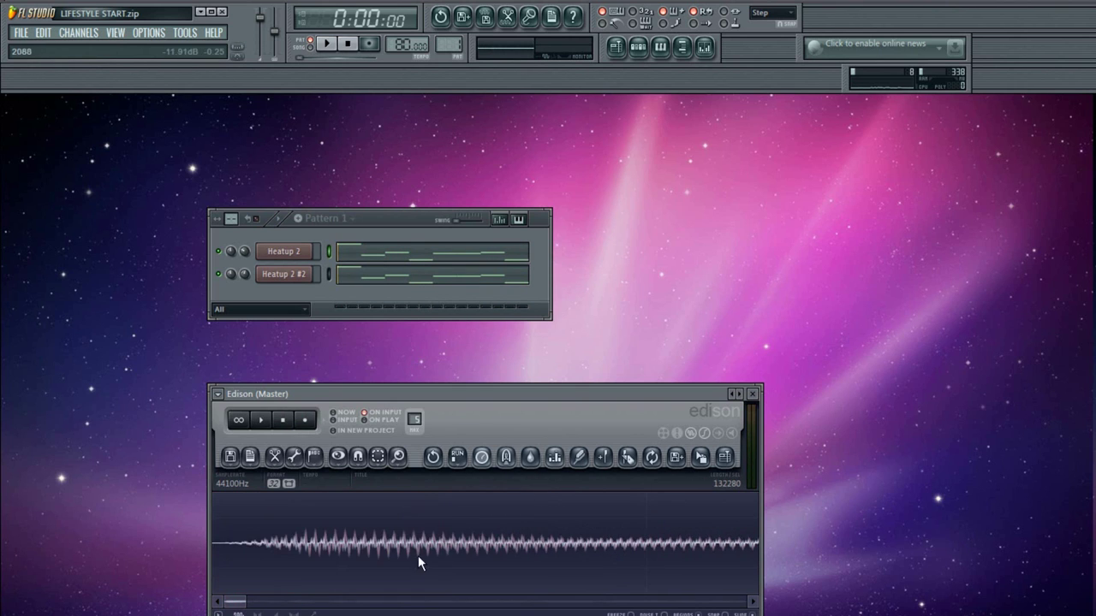
Export the whole trimmed recording from Edison to the pattern as a new sample channel and close Edison.
scroll(419, 557, down, 8)
key(ctrl+a)
drag(700, 460, 288, 296)
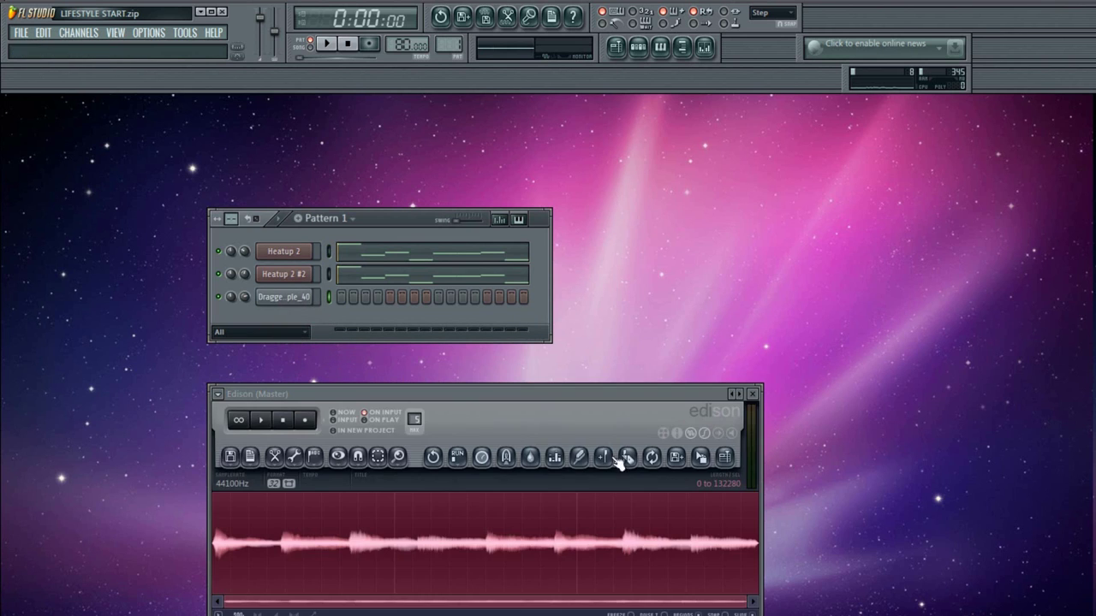
click(754, 396)
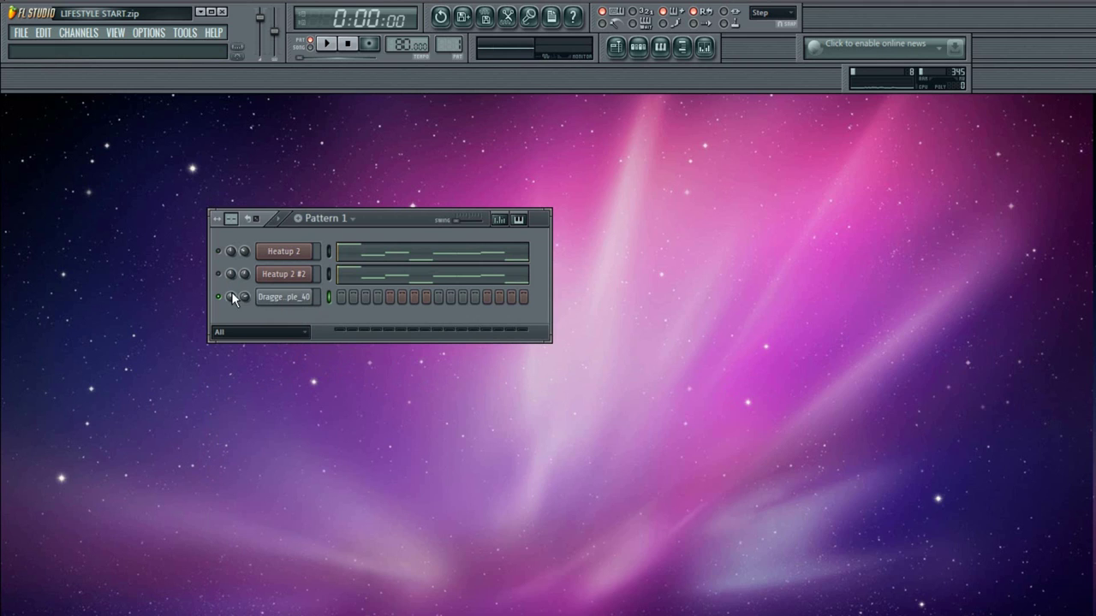
Preview the new sample channel, set the project tempo to 100 and the channel's pitch range to 12.
click(284, 297)
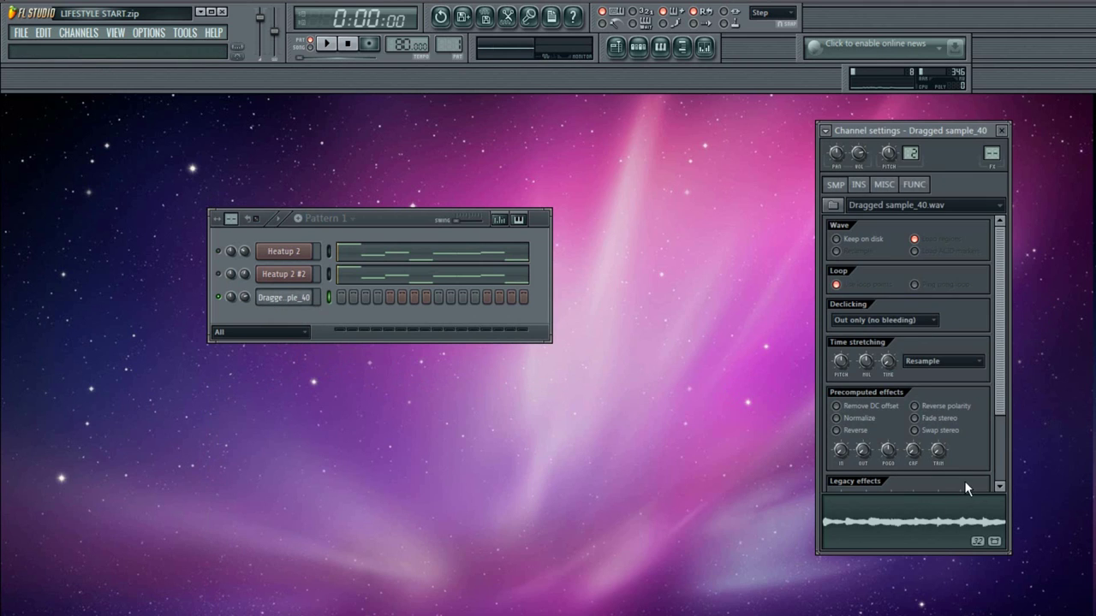
click(875, 521)
drag(400, 47, 400, 34)
drag(910, 153, 910, 133)
Raise the sample's pitch shift and time-stretch it to 1 bar in Tonal mode.
drag(843, 363, 844, 343)
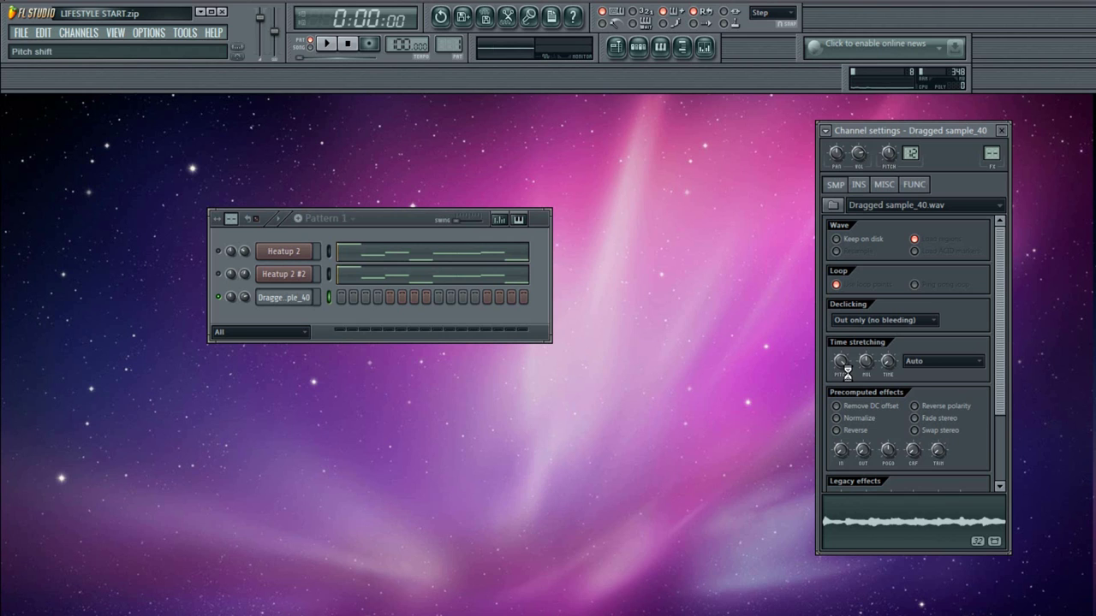
click(923, 360)
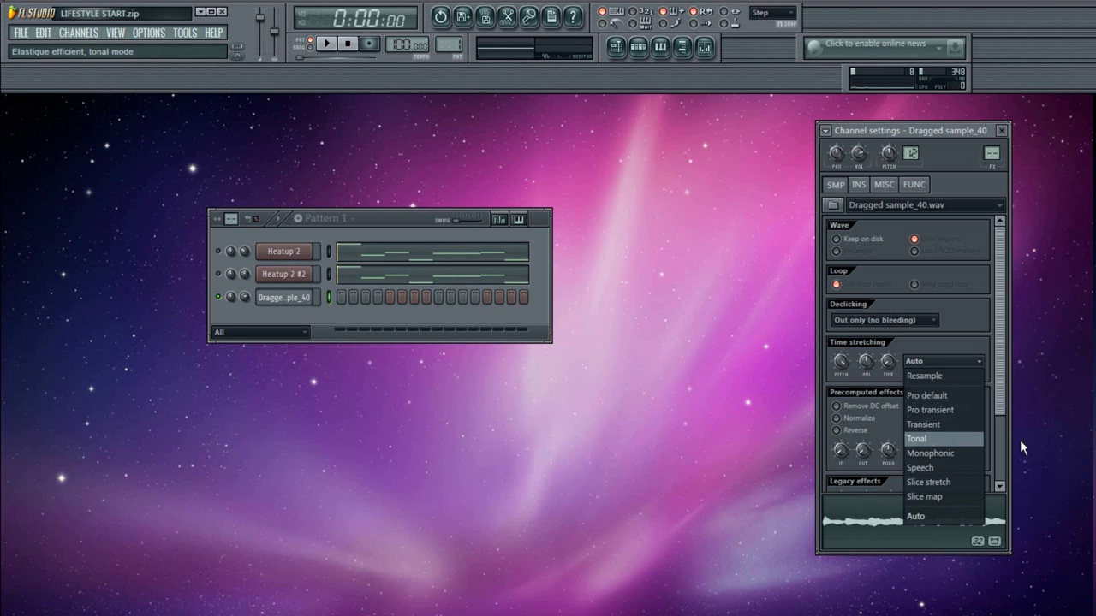
click(930, 437)
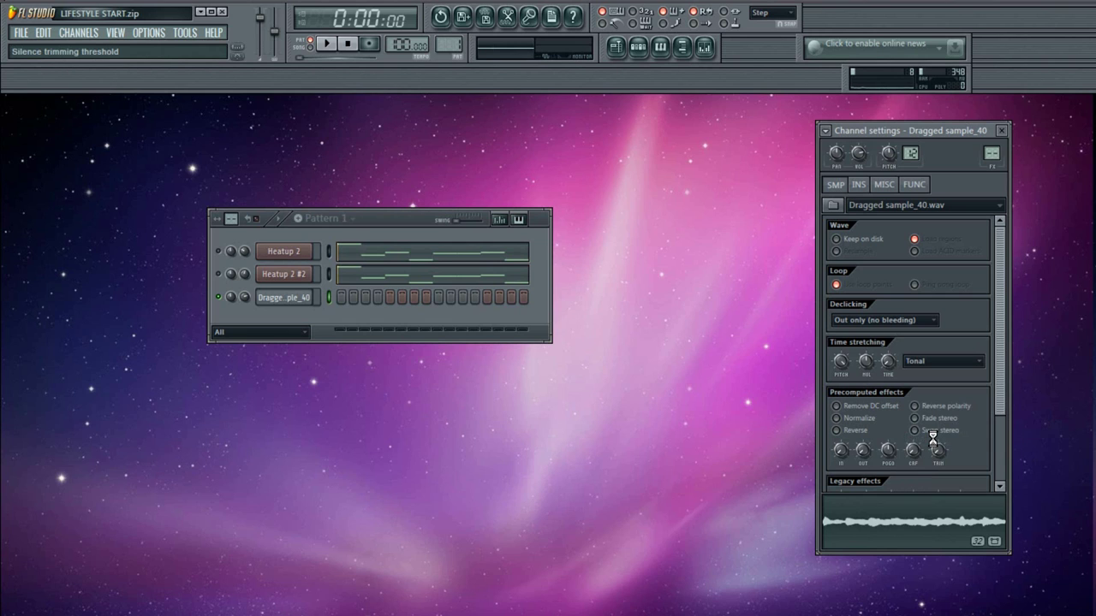
right_click(889, 360)
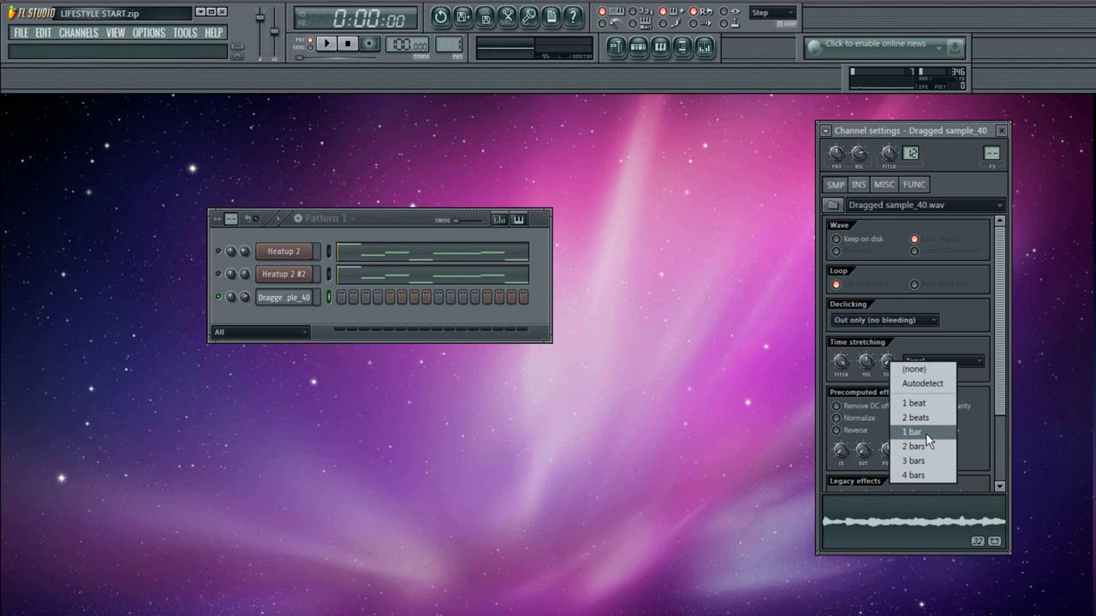
click(926, 434)
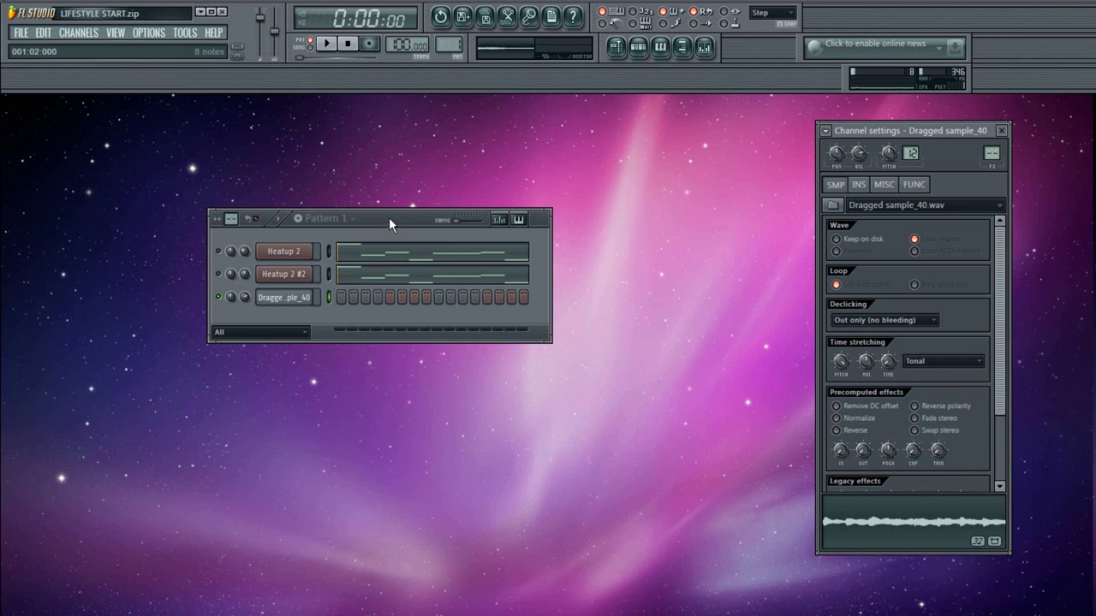
Unmute the Heatup 2 #2 channel and load its THE DEFINITION [01] preset from the KEYS category.
drag(389, 217, 386, 246)
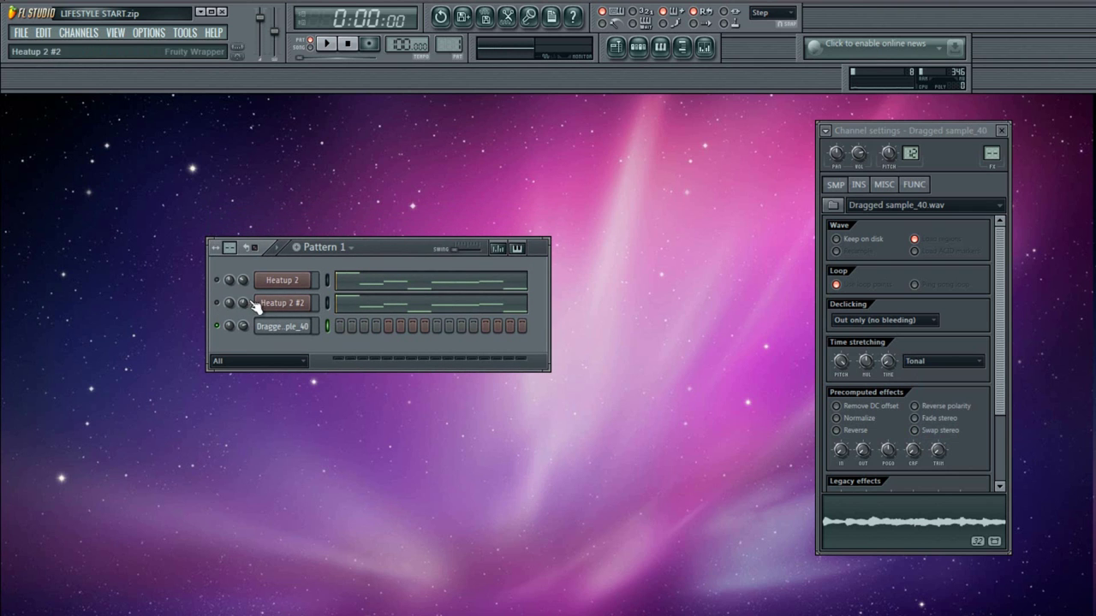
click(217, 303)
click(274, 306)
click(510, 273)
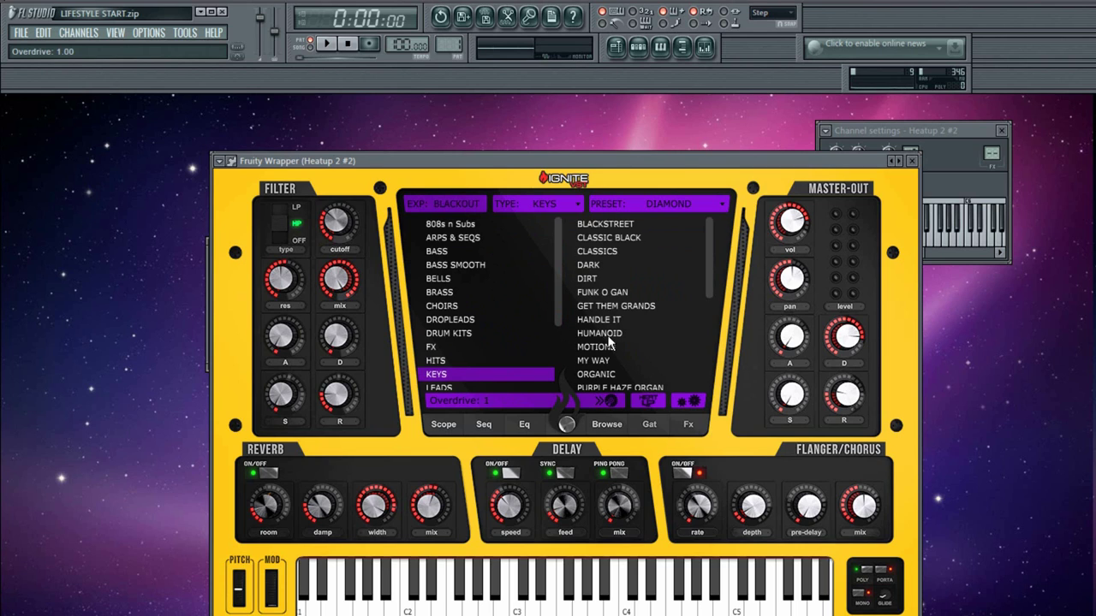
scroll(608, 339, down, 5)
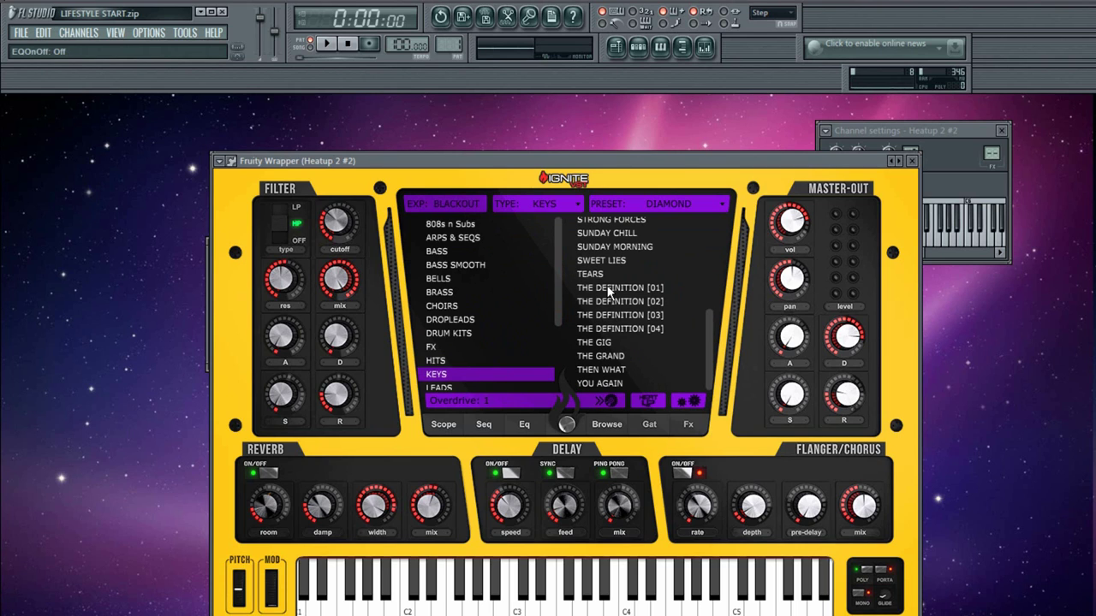
click(609, 292)
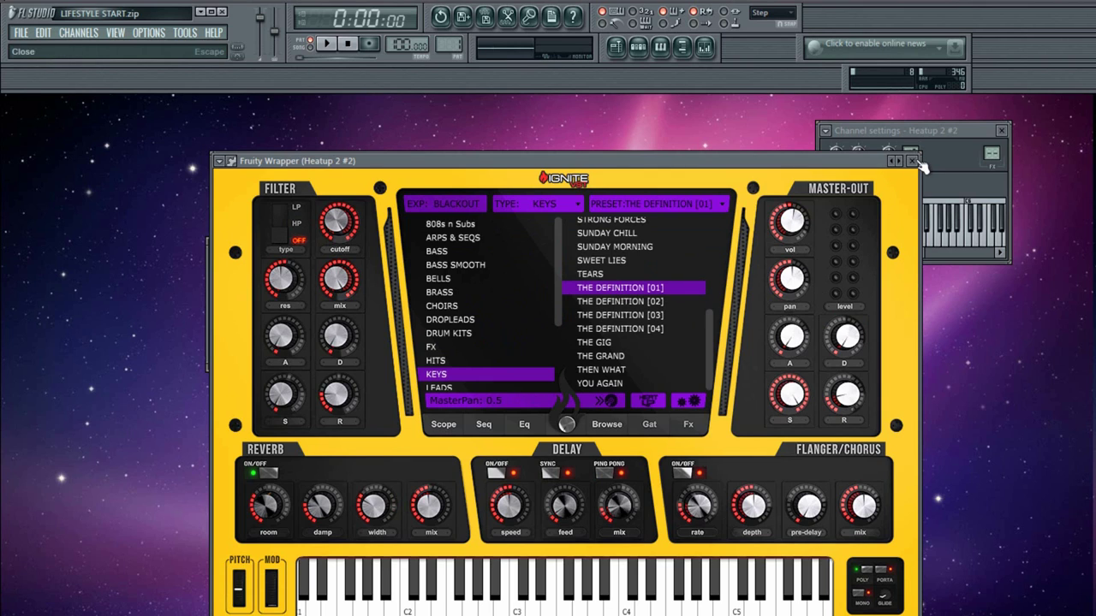
click(444, 204)
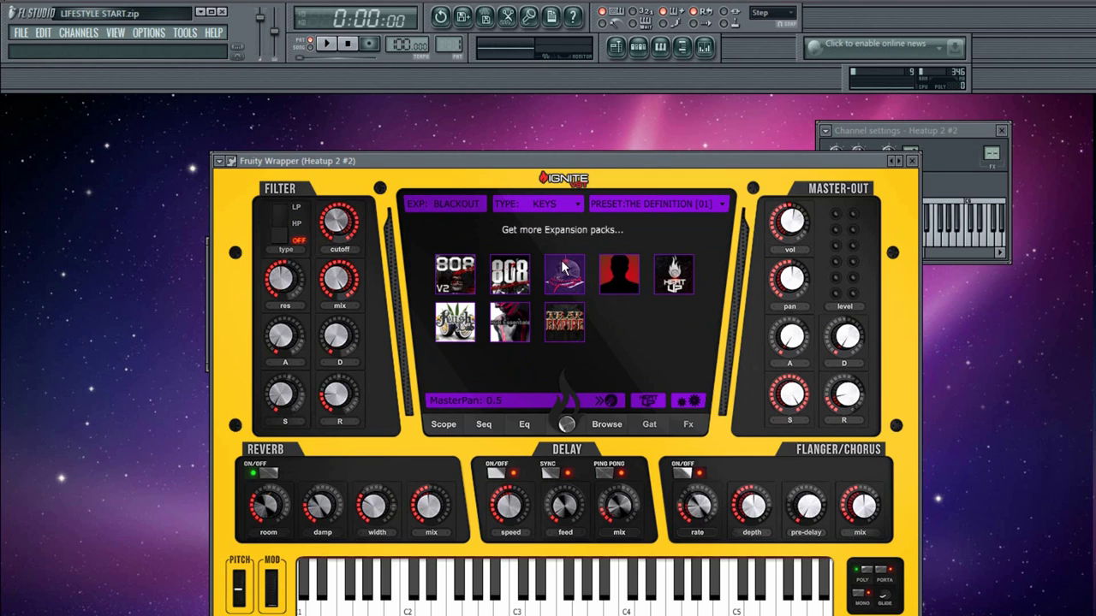
click(911, 160)
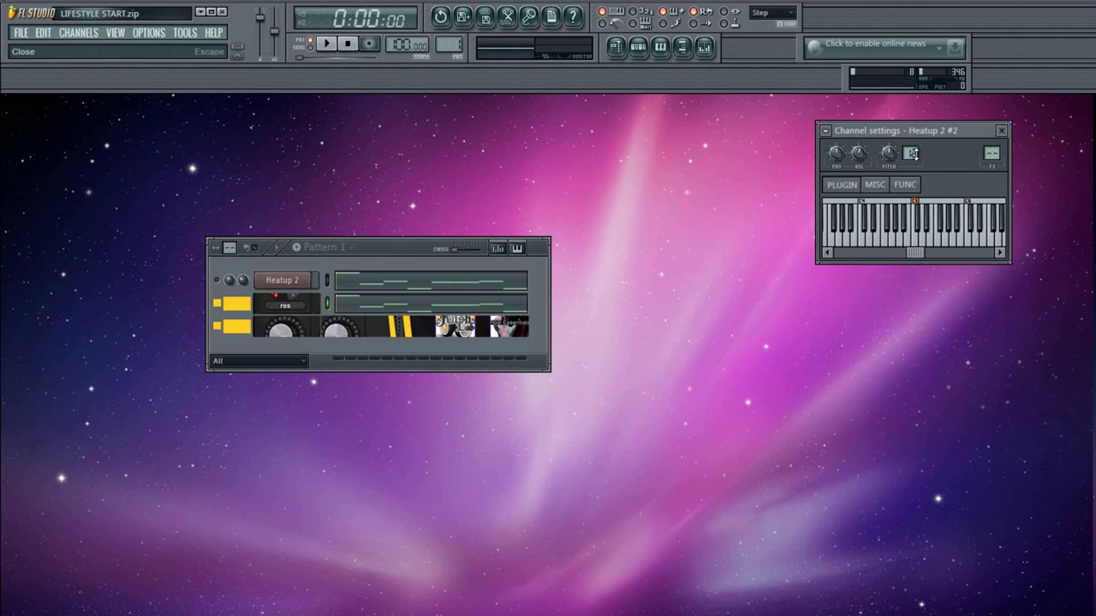
click(1002, 131)
Transpose all notes of the Heatup 2 #2 channel up by octaves.
click(364, 308)
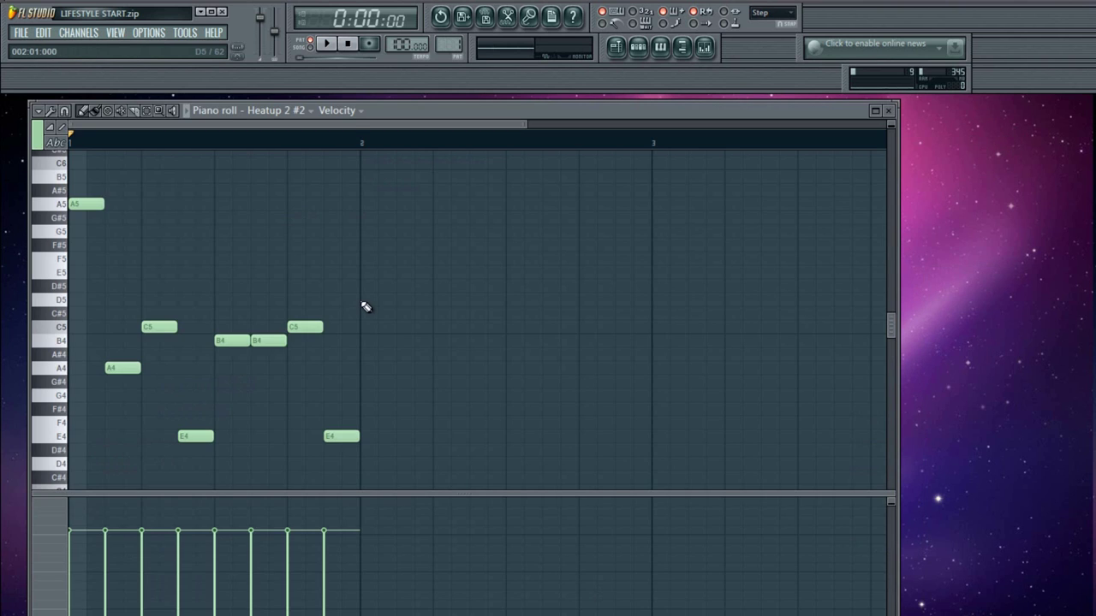
key(ctrl+a)
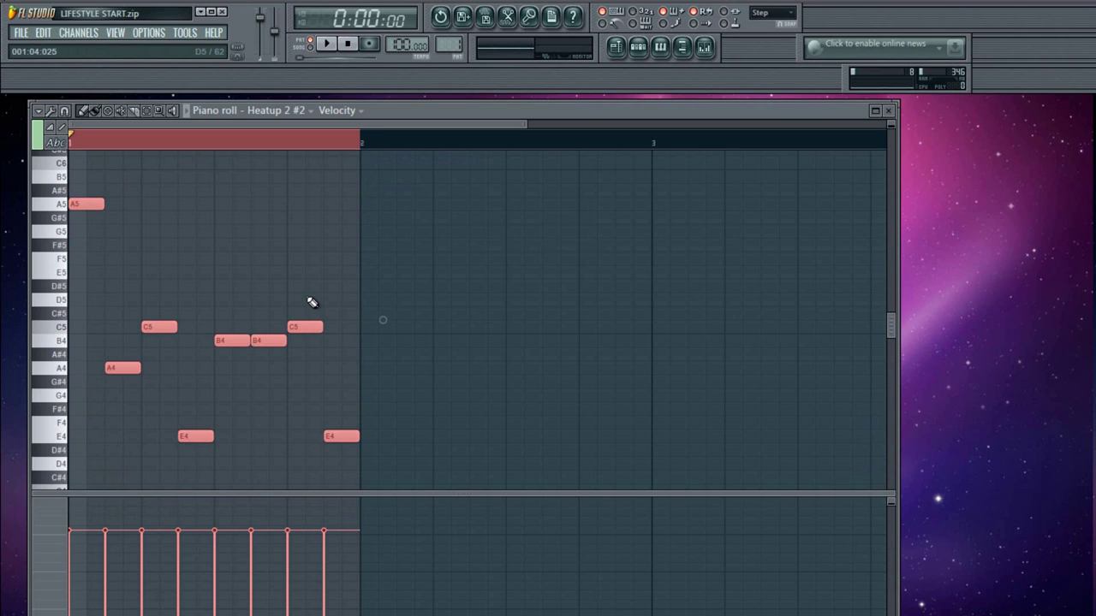
key(ctrl+Up)
key(ctrl+Up)
click(889, 111)
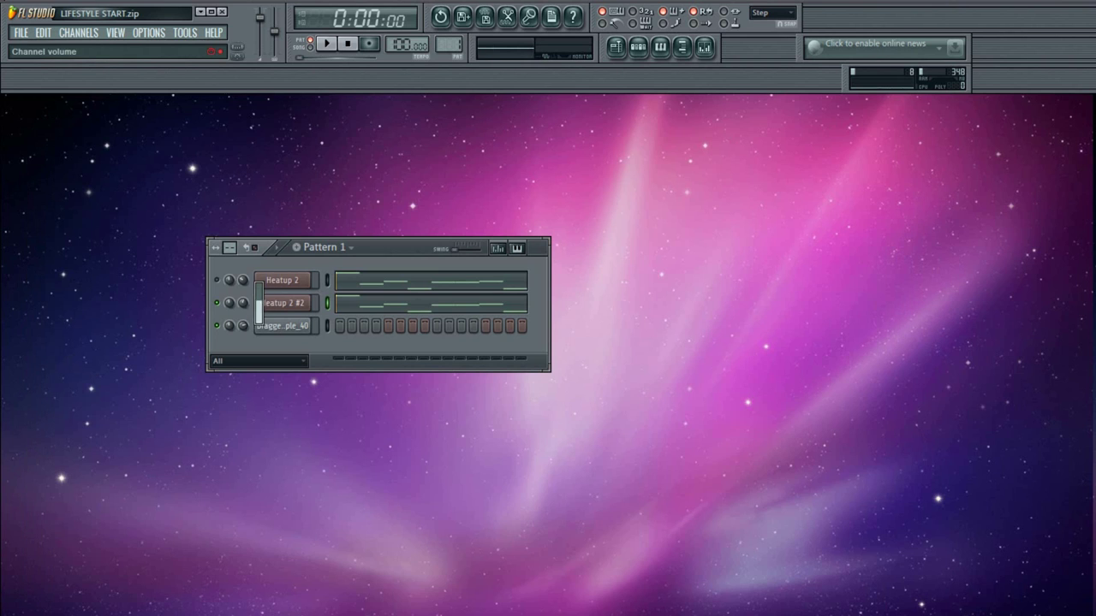
Place the dragged sample on the first step and audition the pattern at 32 steps and at 16 steps.
key(space)
key(space)
click(339, 325)
drag(229, 248, 230, 231)
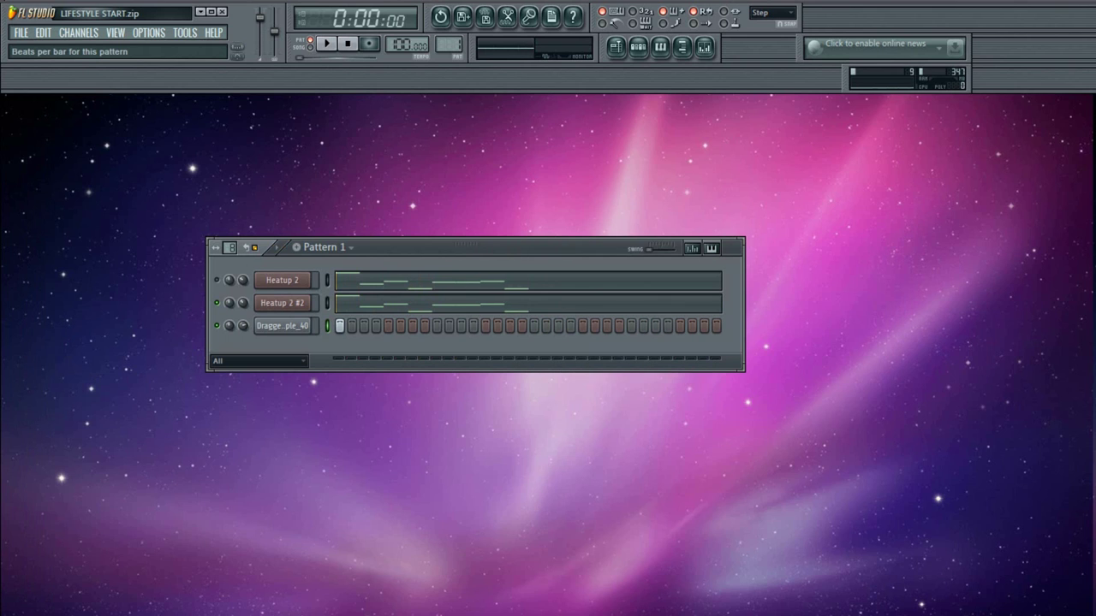
key(space)
key(space)
drag(229, 248, 231, 265)
key(space)
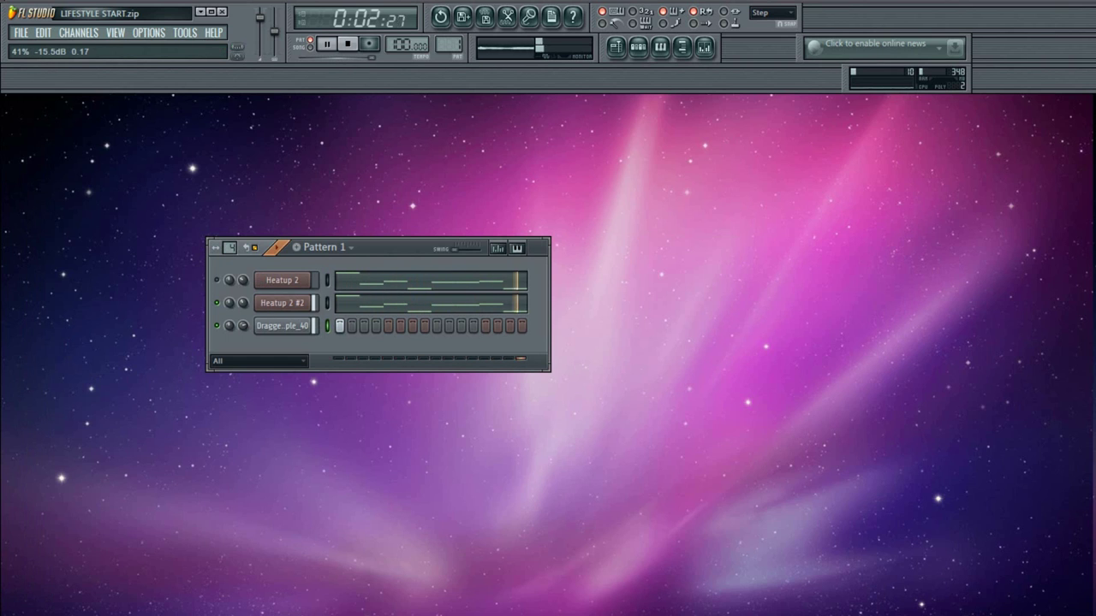
Unmute the Heatup 2 channel and lower its volume while the pattern plays.
click(217, 280)
drag(243, 281, 243, 340)
key(space)
Route all three channels to mixer tracks, then play the pattern and fine-tune the Heatup 2 channel's volume.
double_click(328, 303)
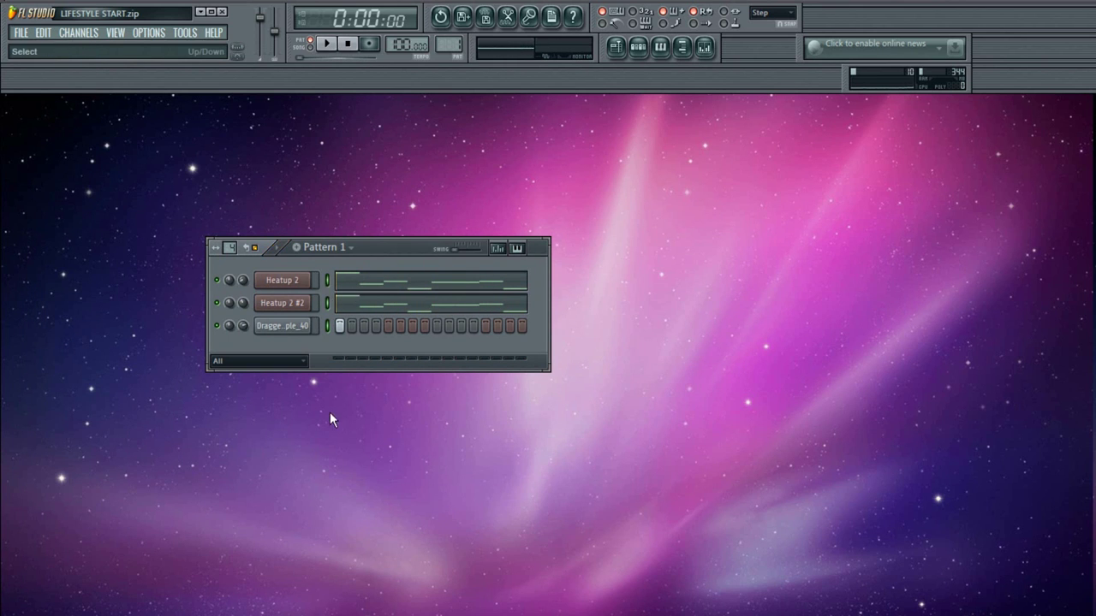
key(ctrl+l)
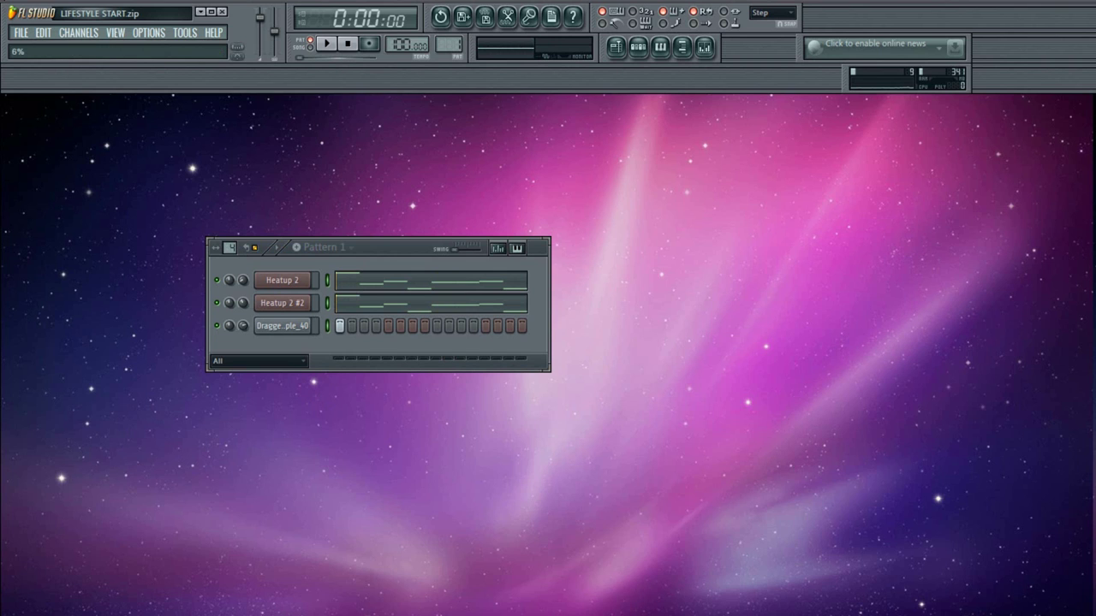
key(space)
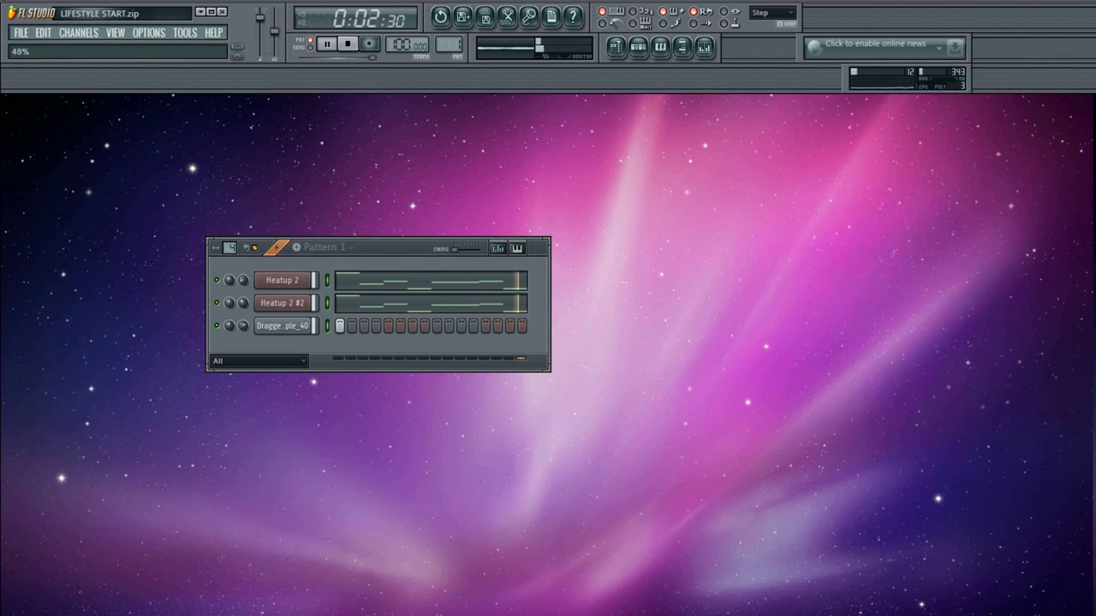
drag(242, 280, 242, 286)
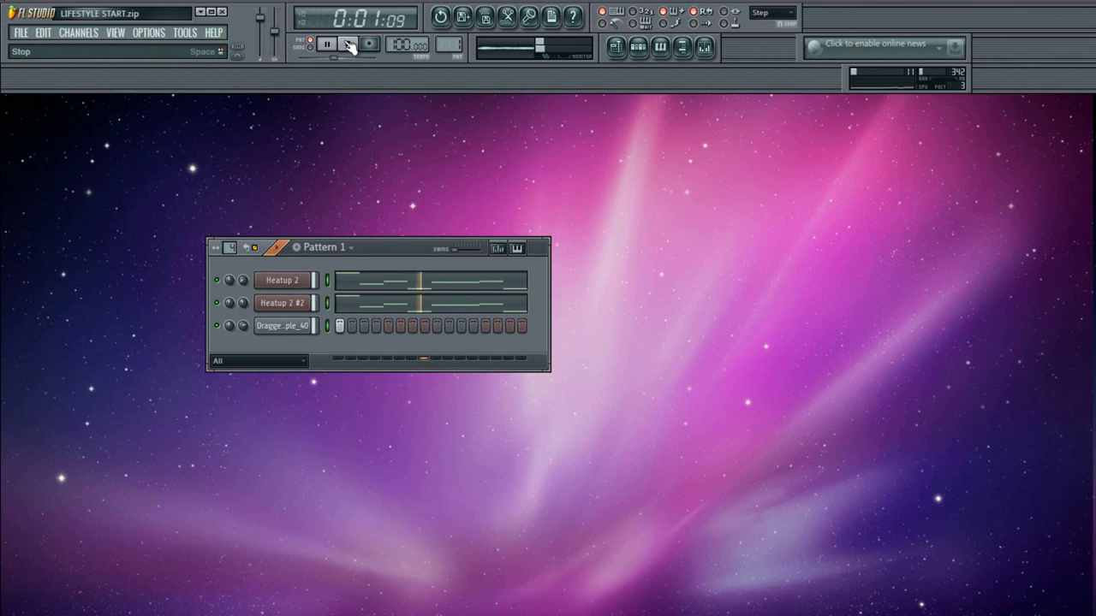
click(349, 45)
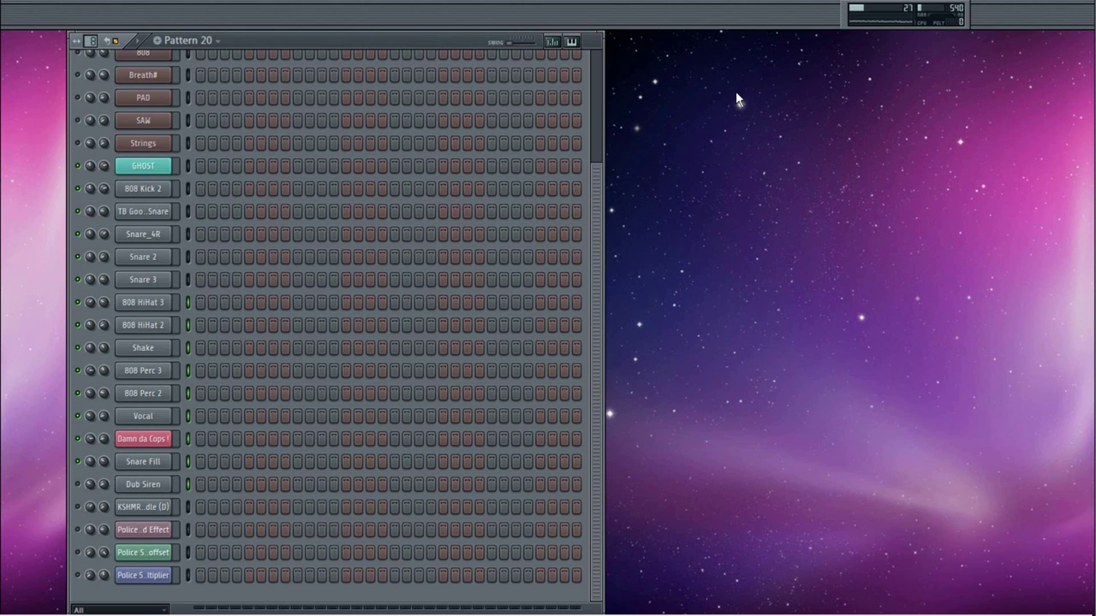
Examine Piano 2's notes and velocities in Pattern 20 and listen to the piano sample together with both piano layers.
scroll(596, 58, up, 3)
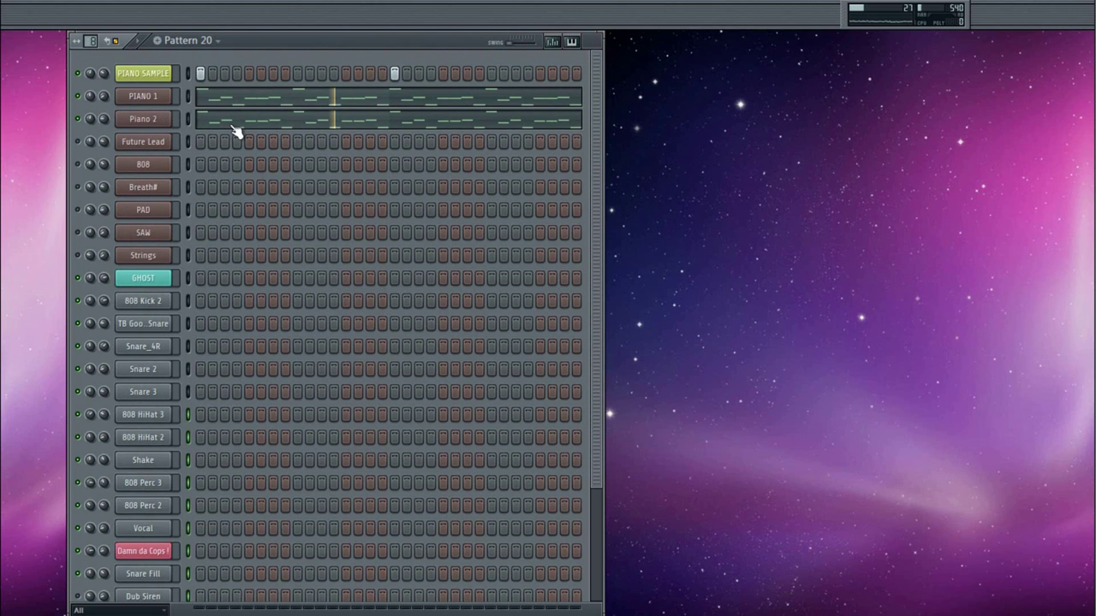
click(260, 122)
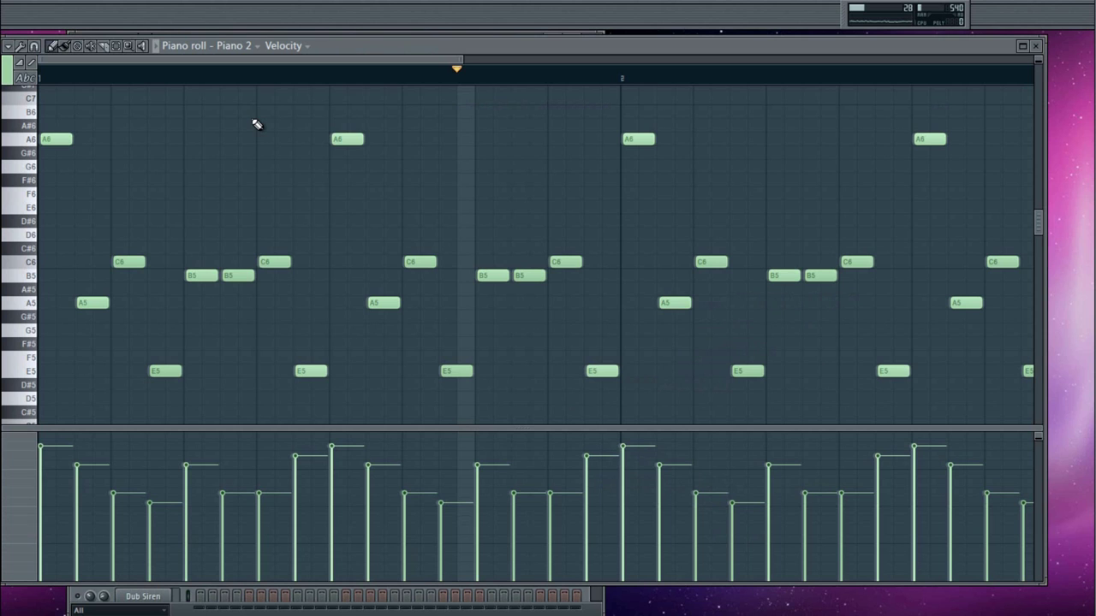
key(ctrl+a)
ctrl+scroll(274, 312, up, 8)
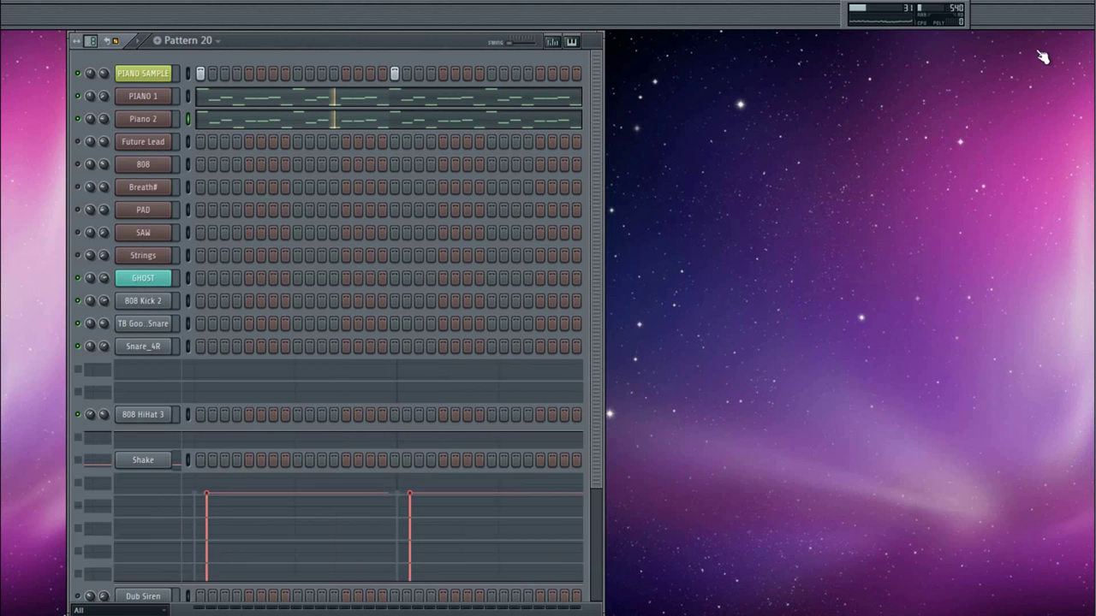
click(1036, 46)
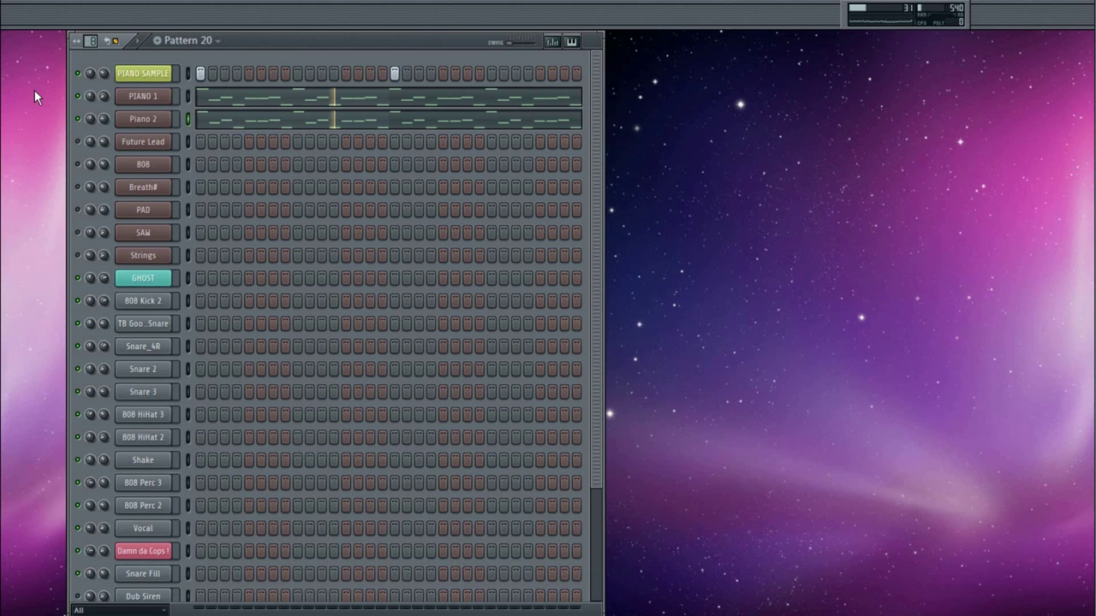
click(331, 1)
key(space)
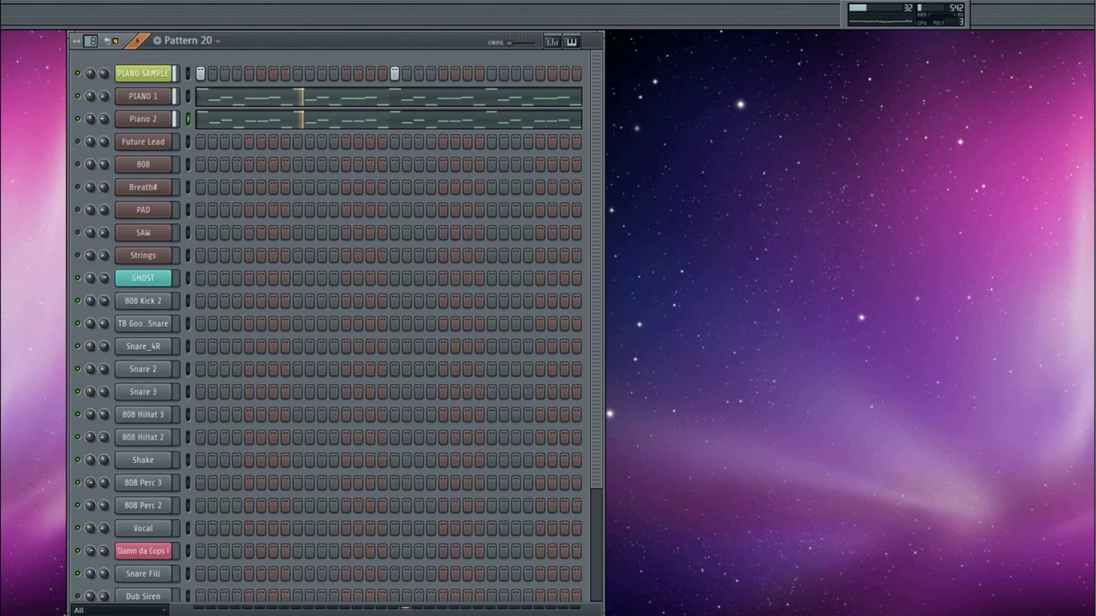
key(space)
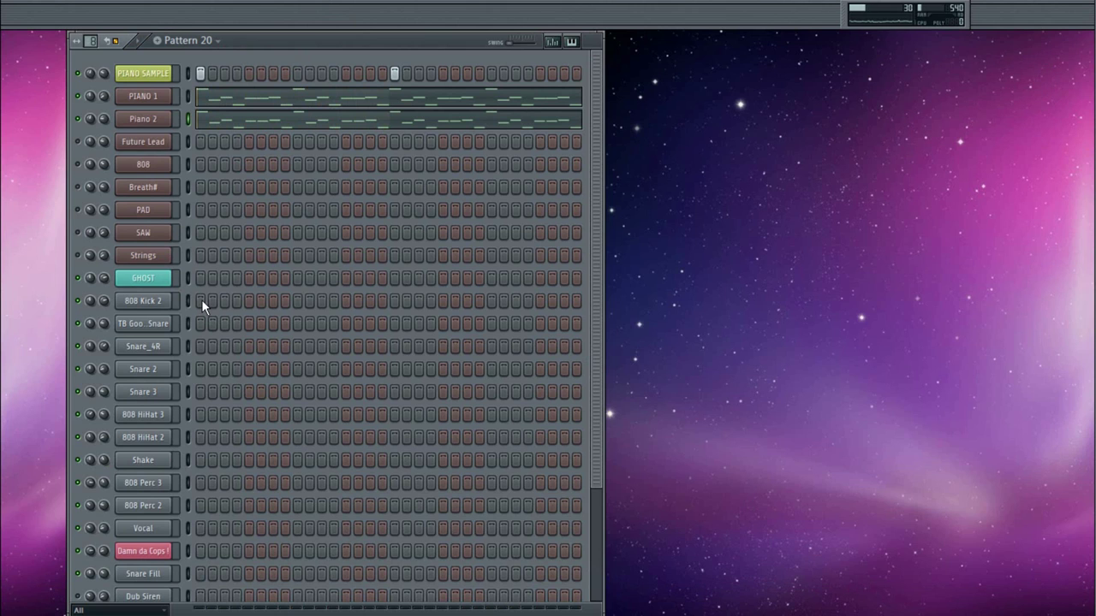
Place 808 Kick 2 on steps 1 and 5, mute PIANO SAMPLE, PIANO 1 and Piano 2, and play the pattern.
click(249, 300)
click(79, 97)
click(78, 119)
key(space)
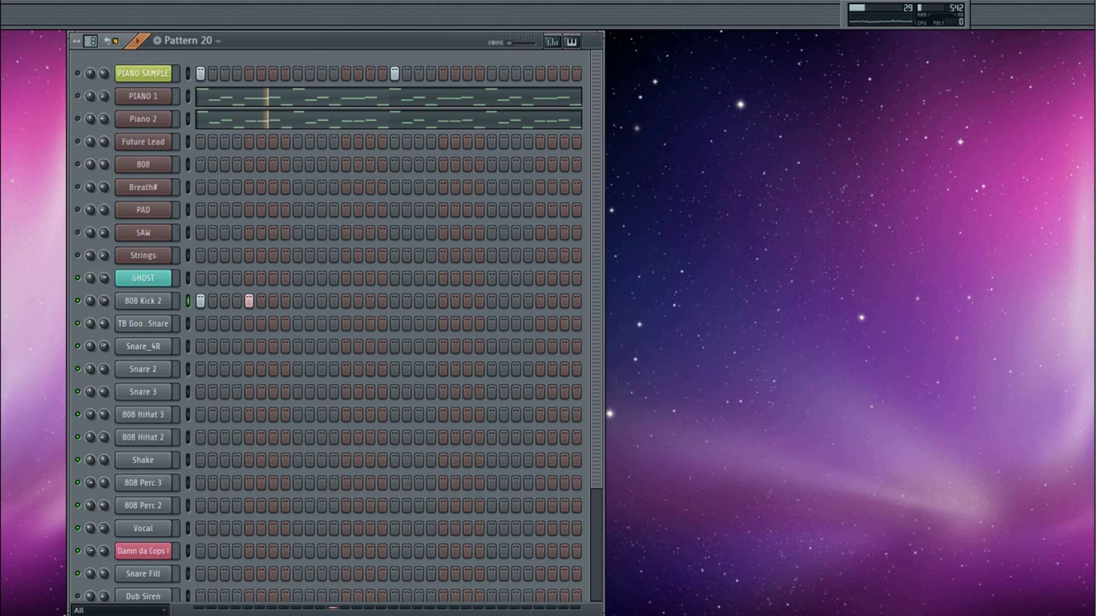
key(space)
Place all four snare channels on steps 9 and 25 and play them with the kick.
drag(296, 325, 298, 373)
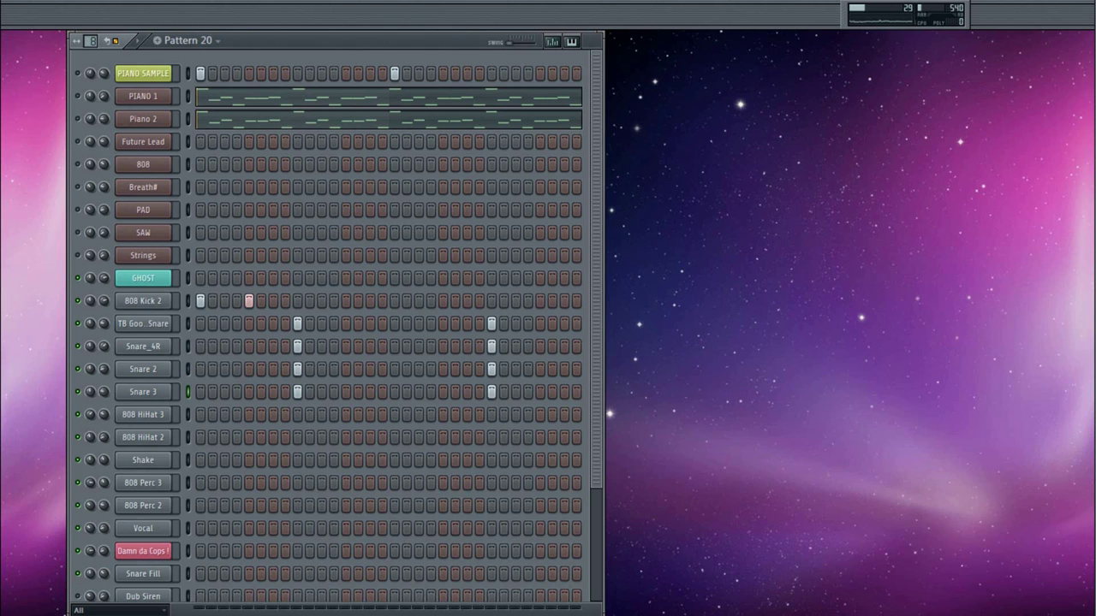
key(space)
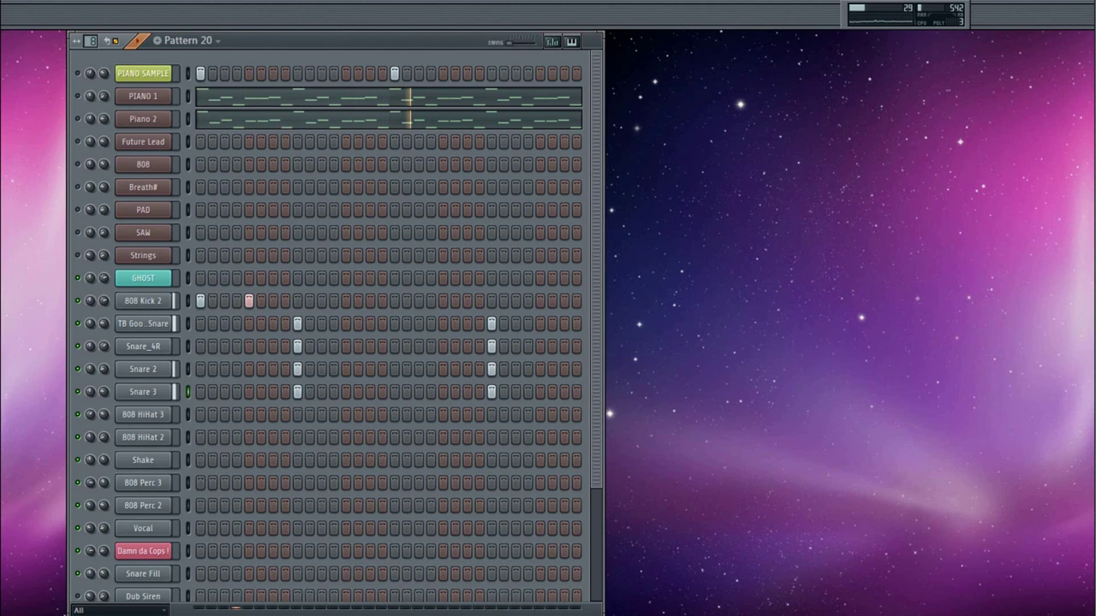
key(space)
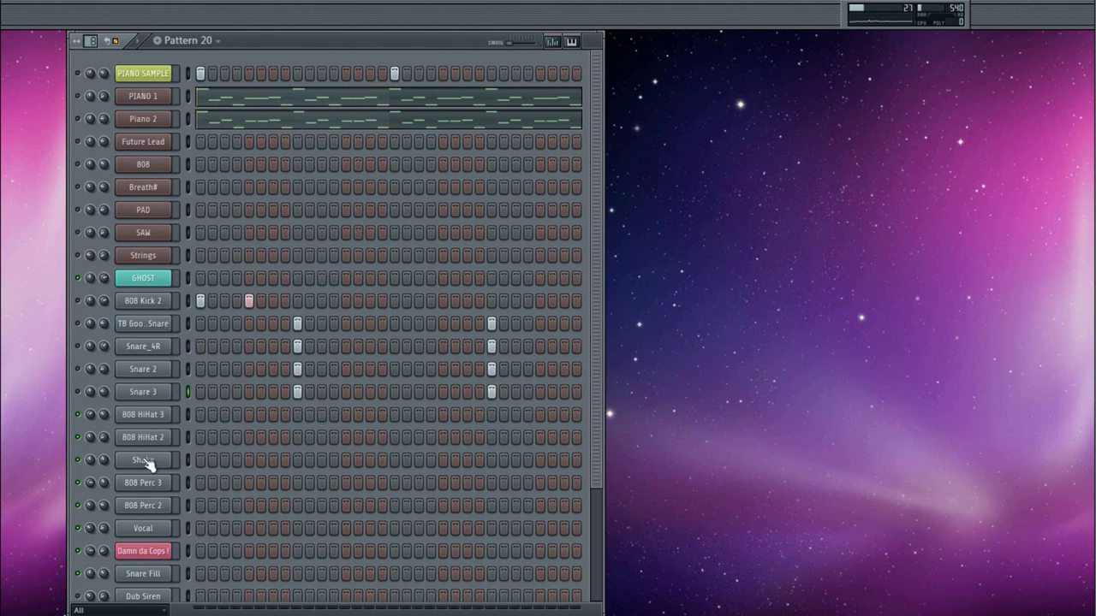
Place the GHOST channel on steps 1, 5, 9 and 25 to match the kick and snares.
click(200, 280)
click(248, 278)
click(297, 278)
Set the snap to 1/6 beat and enter three consecutive C5 notes at the start of 808 HiHat 3's piano roll.
right_click(154, 417)
click(200, 401)
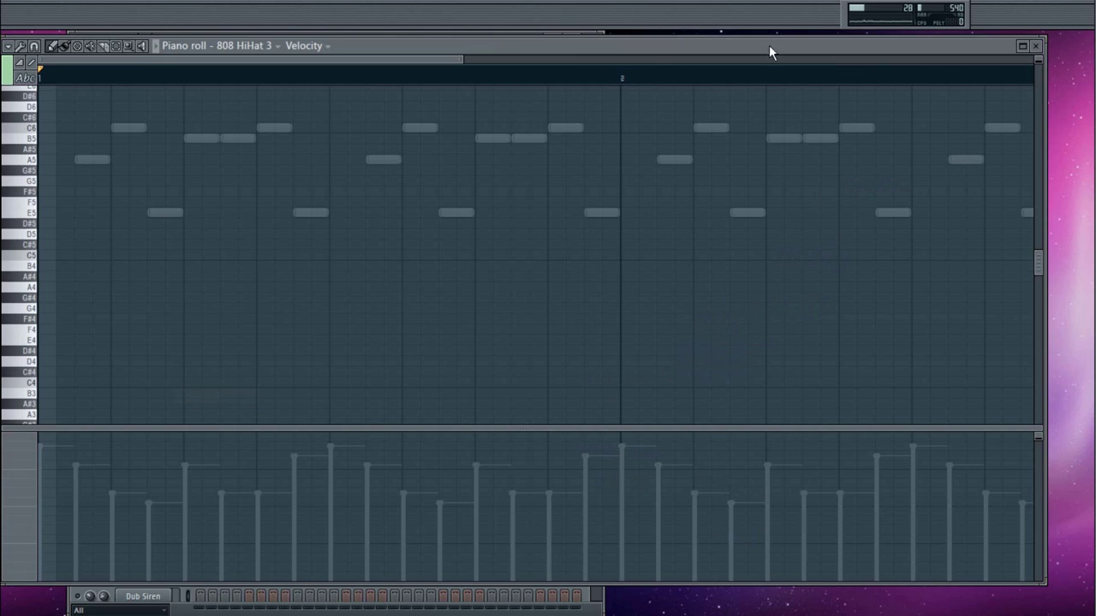
click(777, 3)
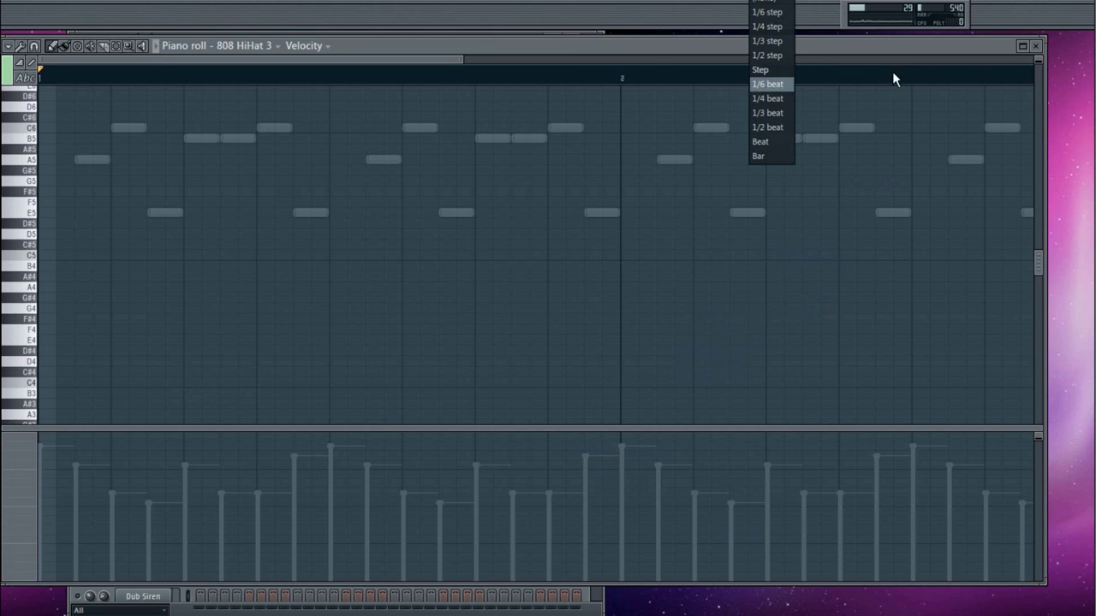
click(755, 119)
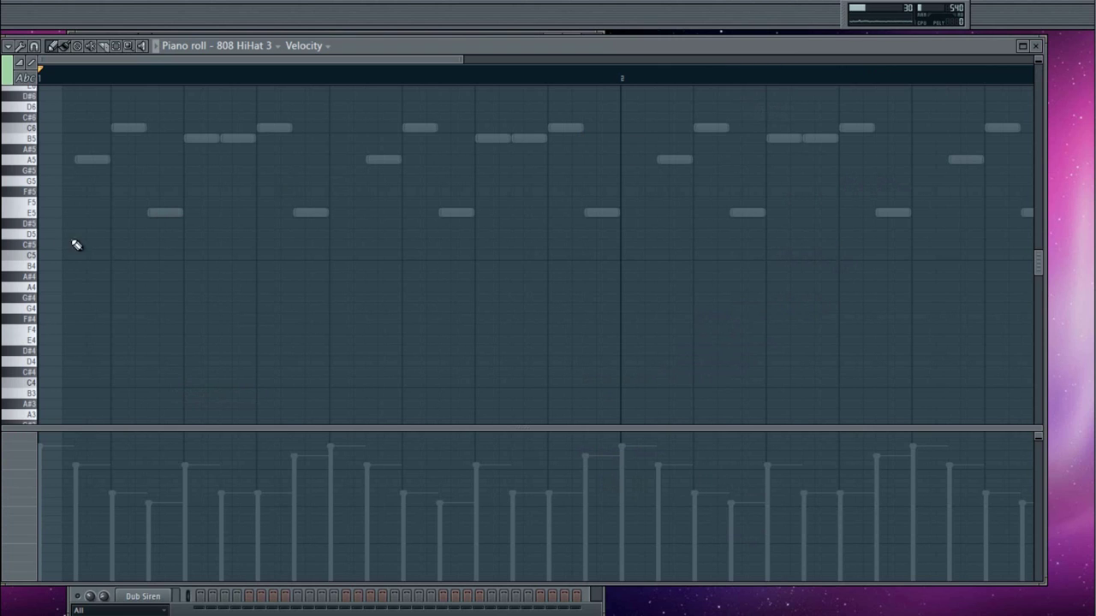
click(52, 256)
click(89, 256)
click(73, 256)
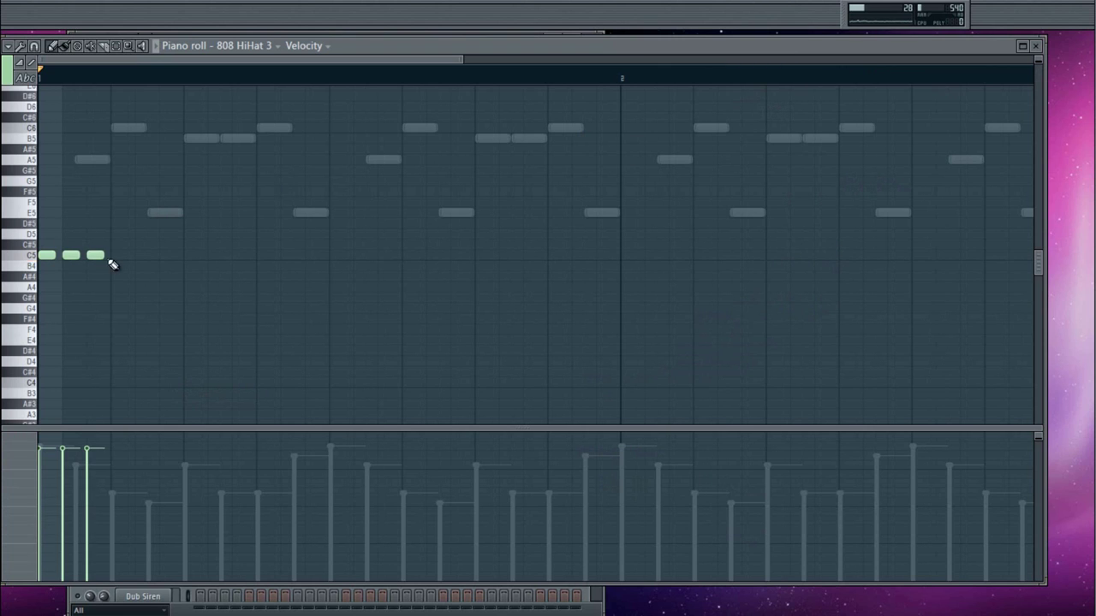
Repeat the three-note C5 hi-hat group every half bar through both bars of 808 HiHat 3.
key(ctrl+a)
click(337, 255)
click(362, 256)
click(385, 255)
key(ctrl+a)
drag(317, 60, 153, 61)
key(ctrl+b)
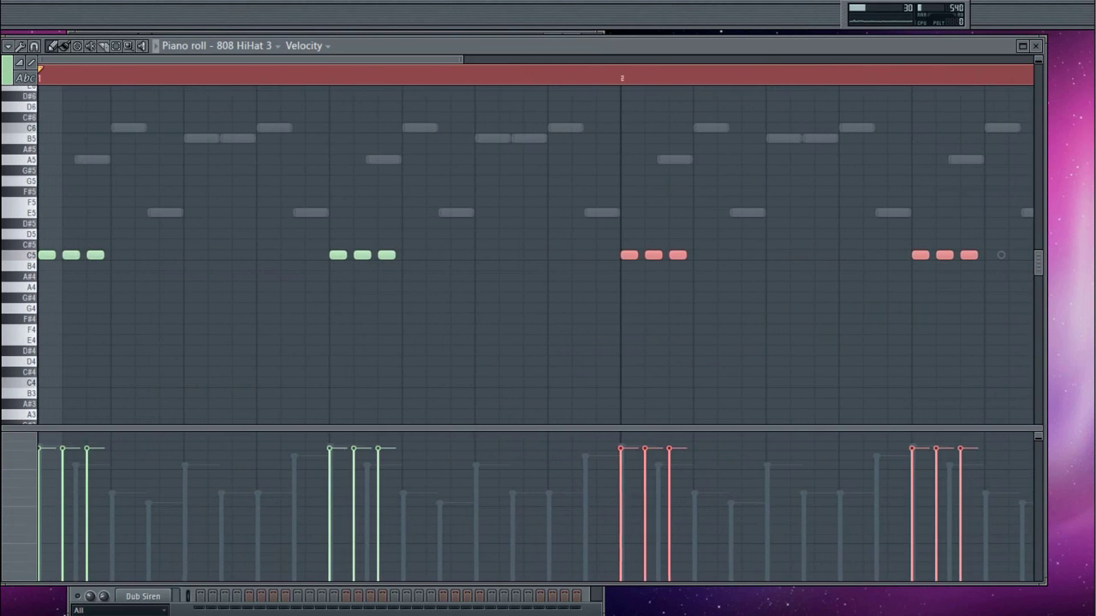
click(1036, 46)
Fill all 32 steps of the 808 HiHat 2 channel.
right_click(147, 437)
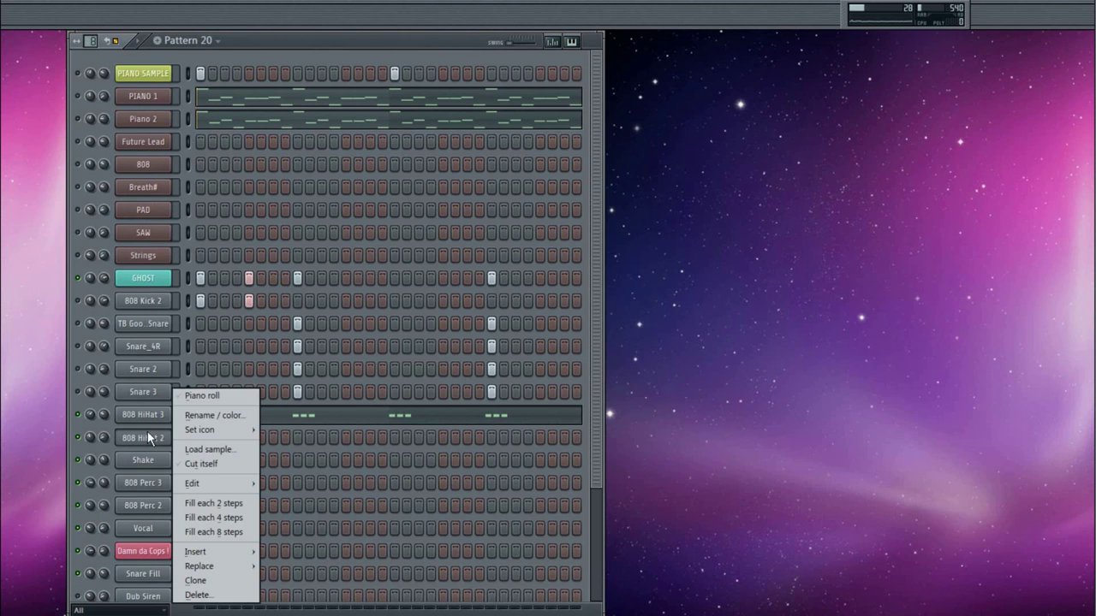
click(200, 396)
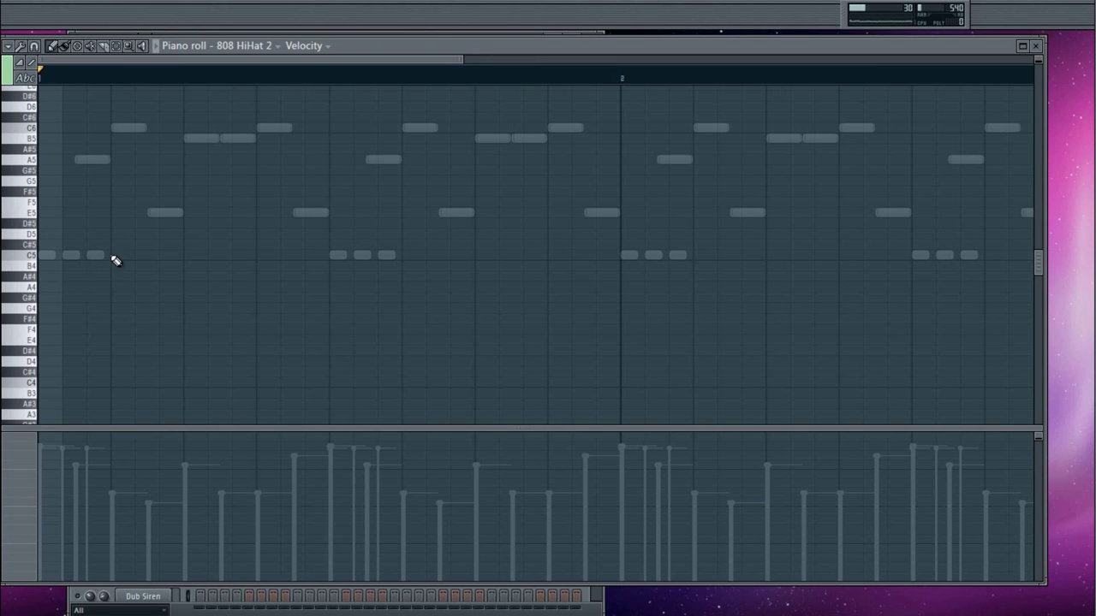
click(1036, 45)
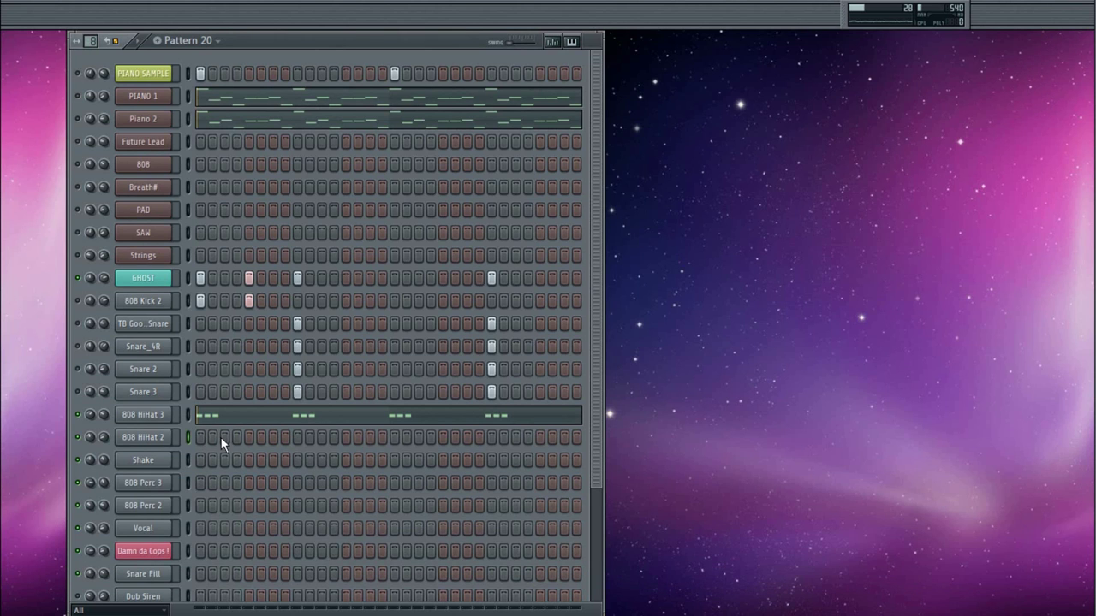
drag(398, 439, 577, 439)
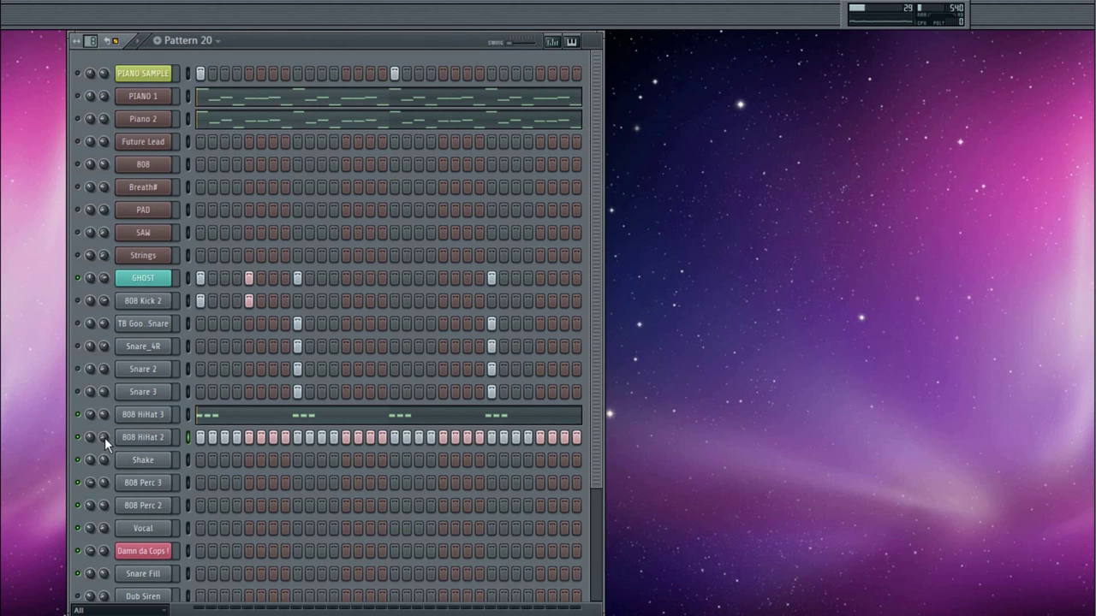
Send the 808 HiHat 2 steps to the piano roll and delete the C5 notes overlapping the first three 808 HiHat 3 groups.
right_click(130, 438)
click(197, 395)
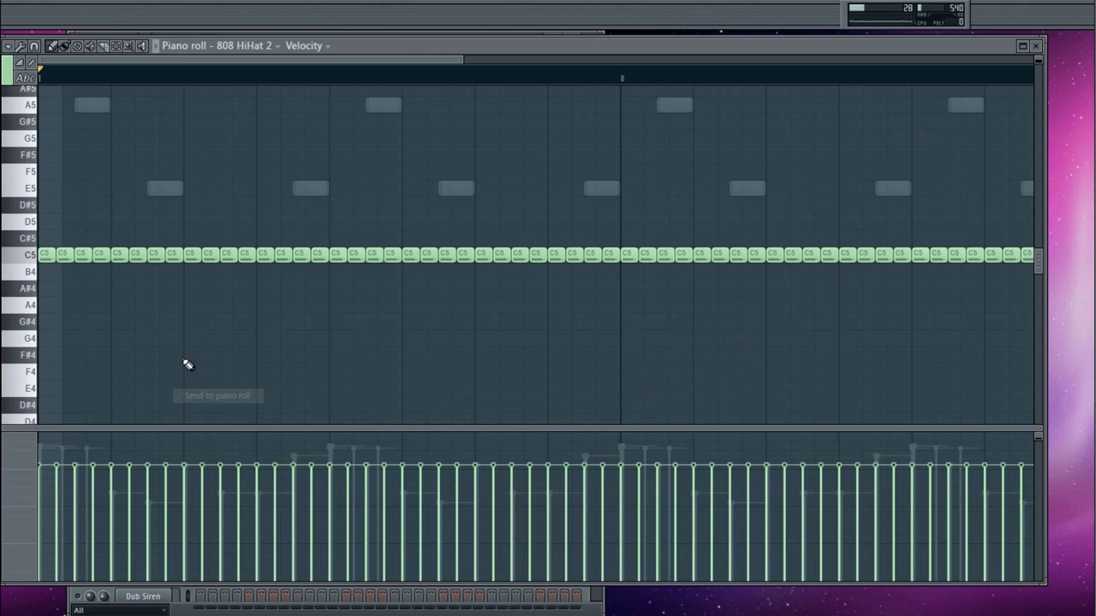
right_click(95, 255)
right_click(337, 255)
right_click(356, 255)
right_click(374, 255)
right_click(392, 255)
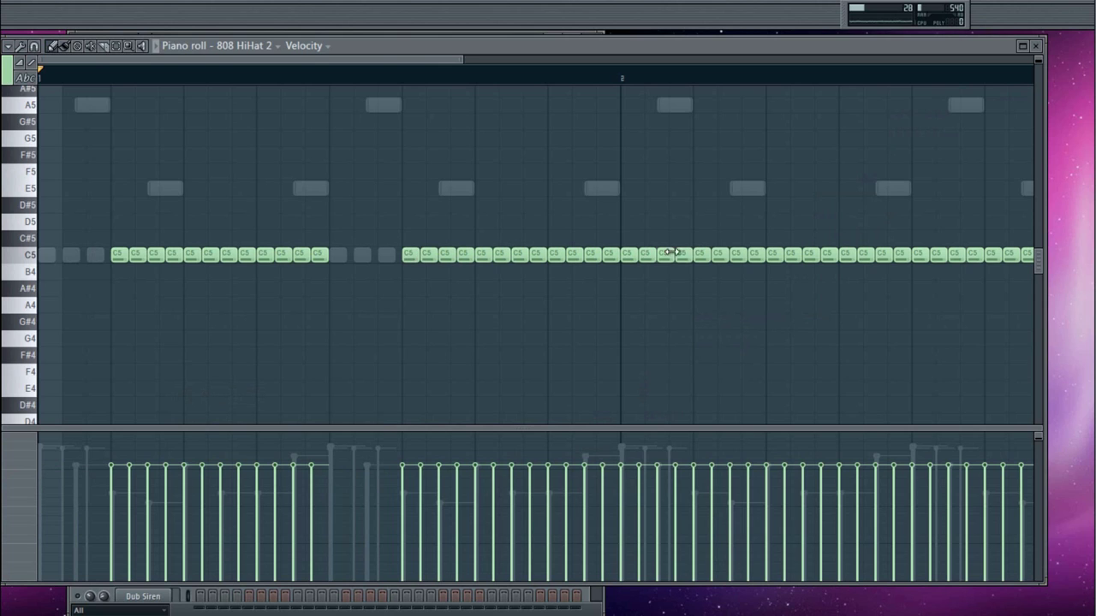
right_click(627, 255)
right_click(645, 255)
right_click(665, 255)
right_click(682, 255)
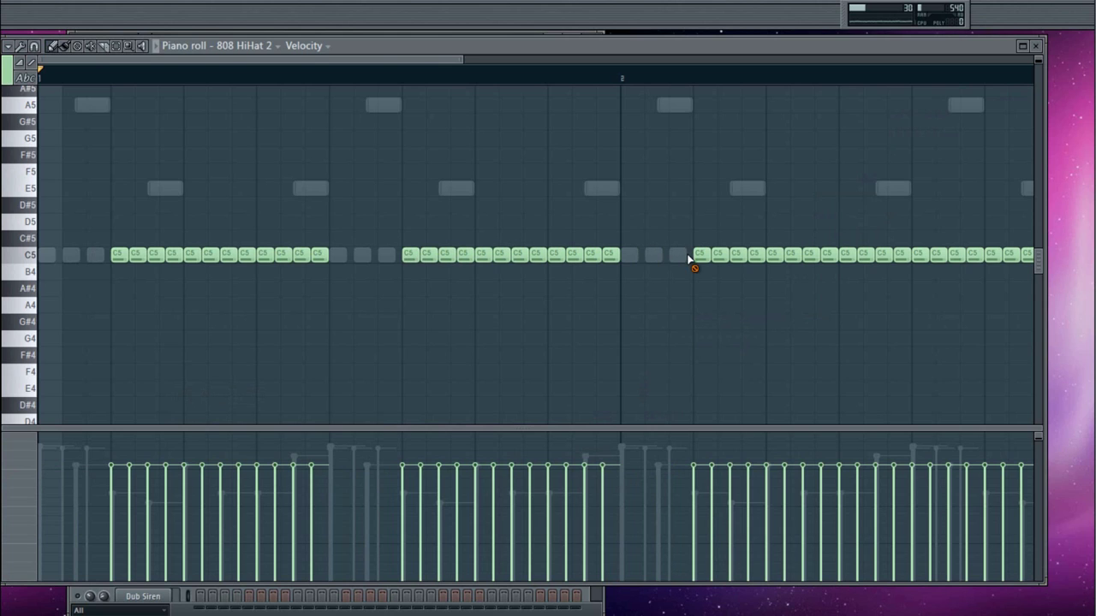
Delete the four C5 notes in beat 4 of bar 2 in 808 HiHat 2.
right_click(847, 255)
right_click(865, 255)
right_click(883, 255)
right_click(901, 256)
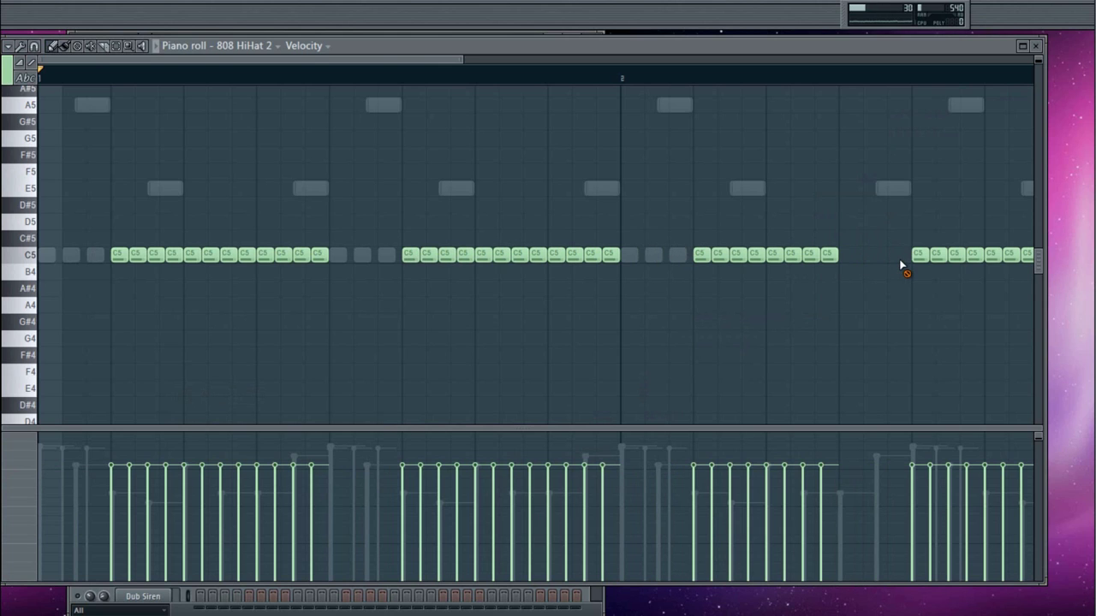
Set the snap to Step and check the three-note groups in 808 HiHat 3's piano roll.
click(778, 2)
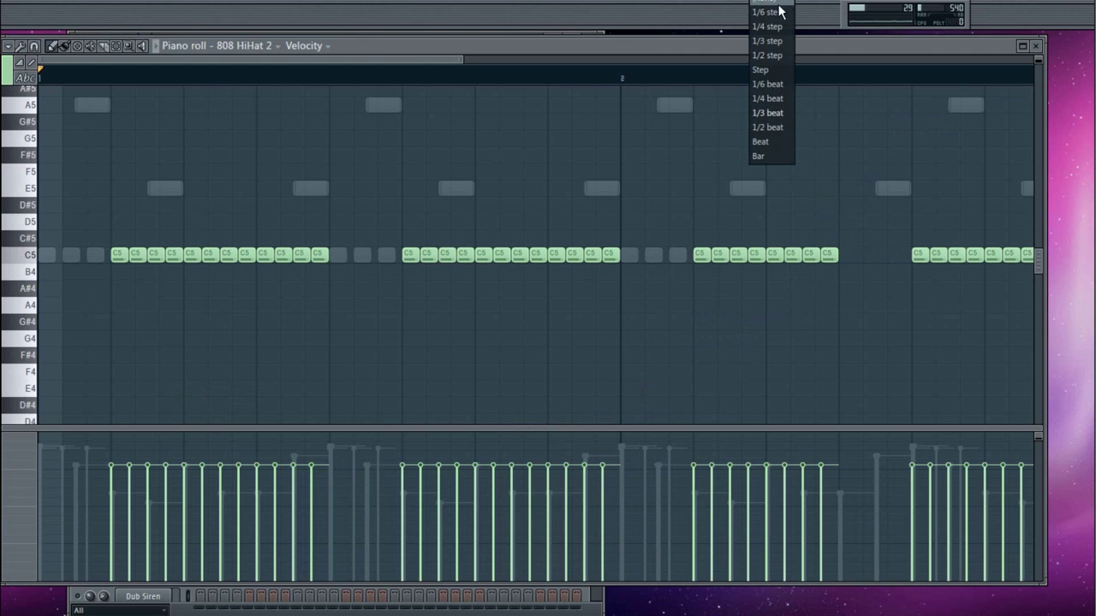
click(774, 70)
click(1037, 47)
click(376, 417)
scroll(781, 246, down, 2)
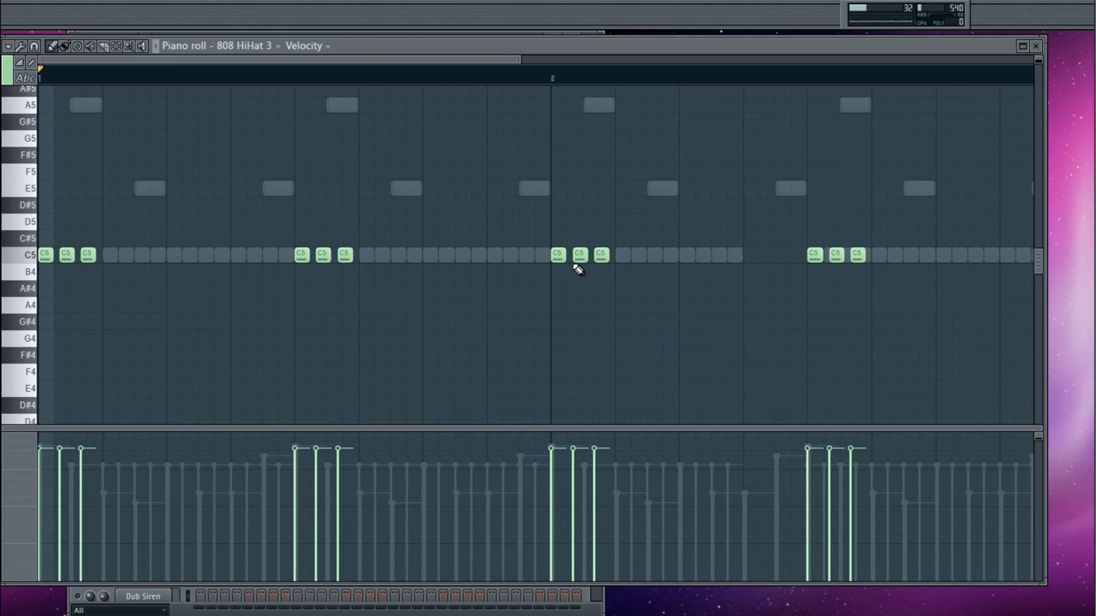
click(1036, 45)
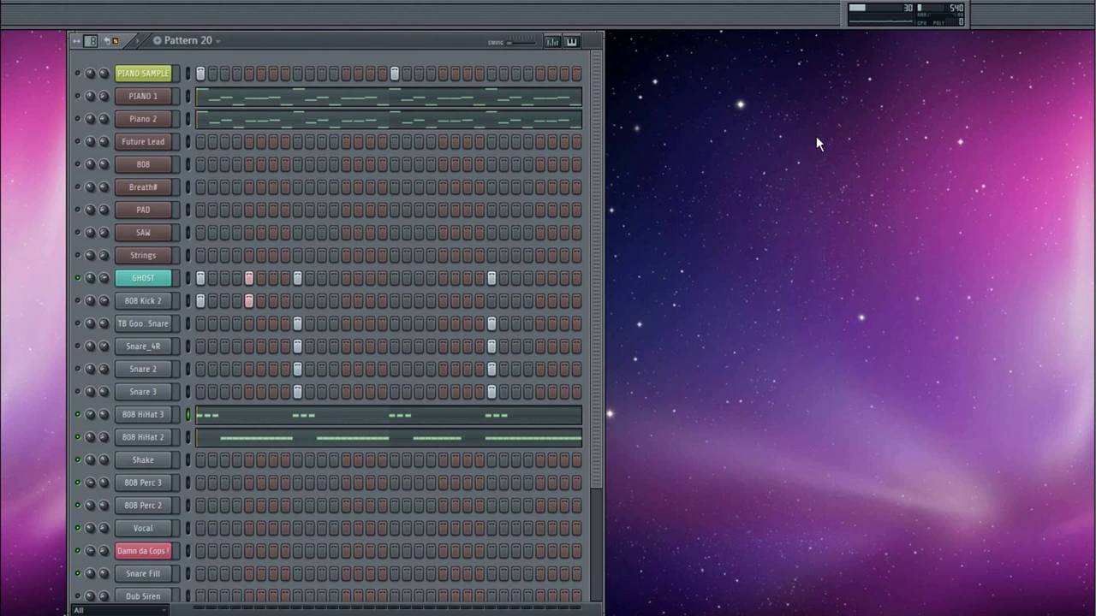
In 808 HiHat 2, clear the notes overlapping the fourth 808 HiHat 3 group and fill the four-step gap before it with C5 notes.
click(474, 428)
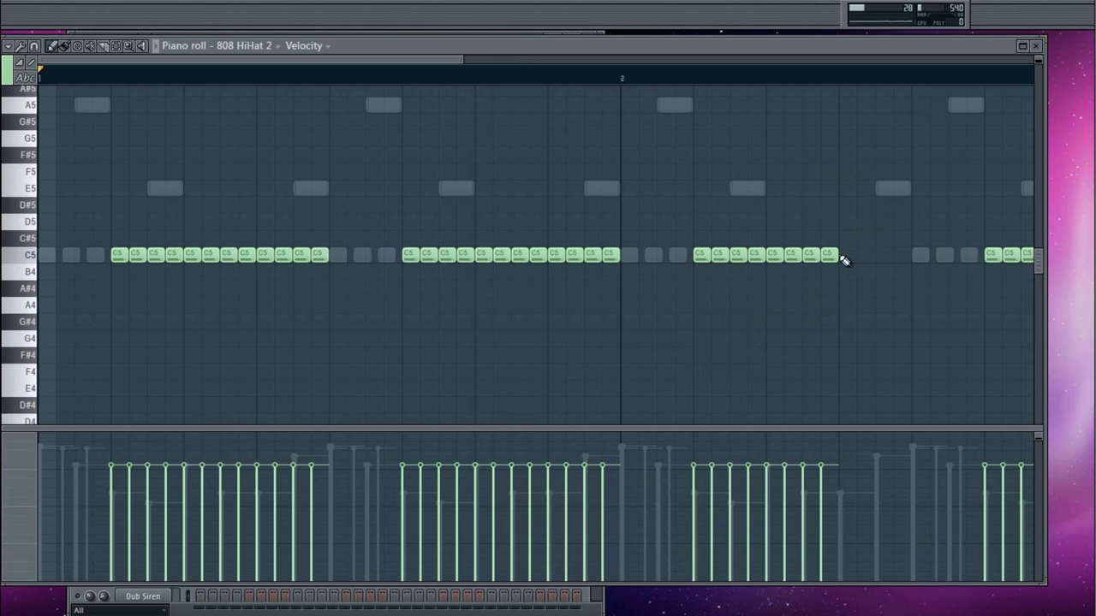
click(850, 257)
click(866, 257)
click(899, 257)
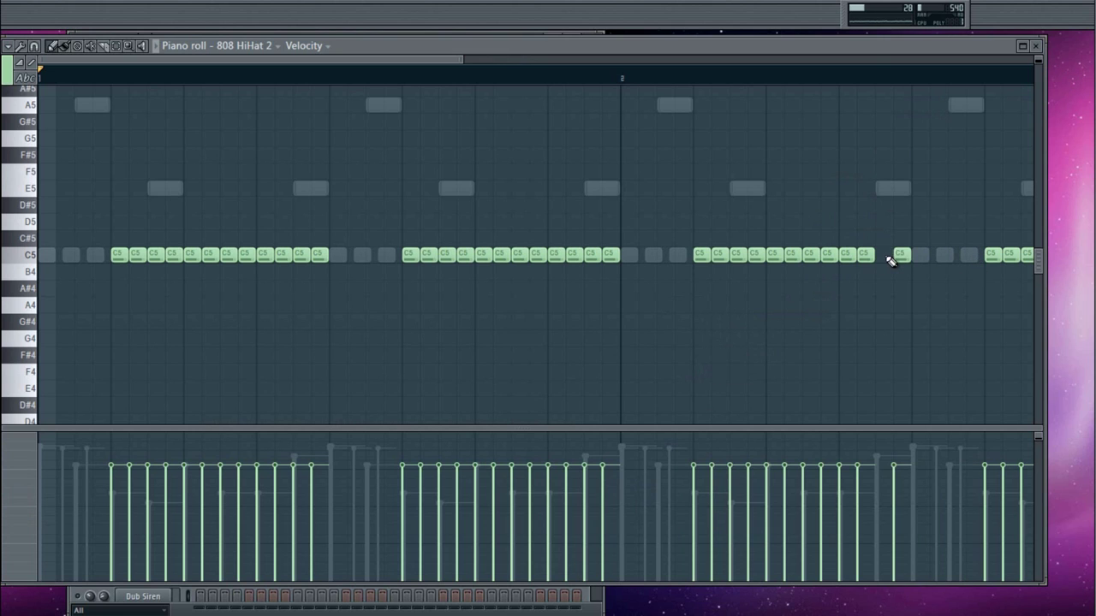
click(896, 256)
drag(902, 256, 885, 256)
click(903, 259)
Set the snap to 1/3 beat and add C5 notes to 808 HiHat 2 over selected hits of the four 808 HiHat 3 groups.
click(765, 1)
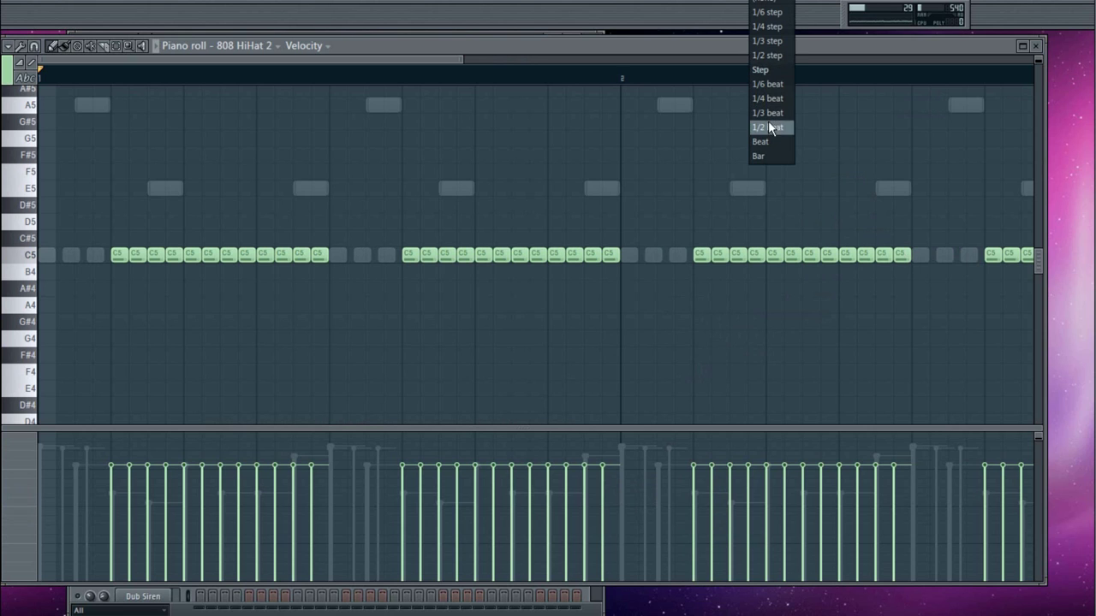
click(768, 113)
click(47, 256)
click(70, 256)
click(336, 256)
click(385, 256)
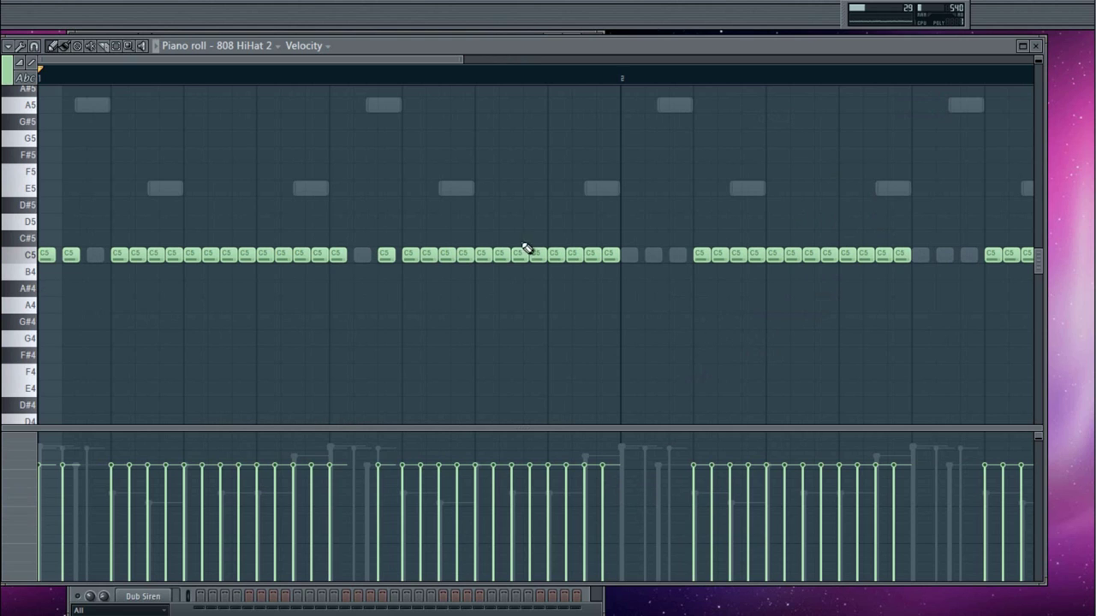
click(630, 256)
click(968, 256)
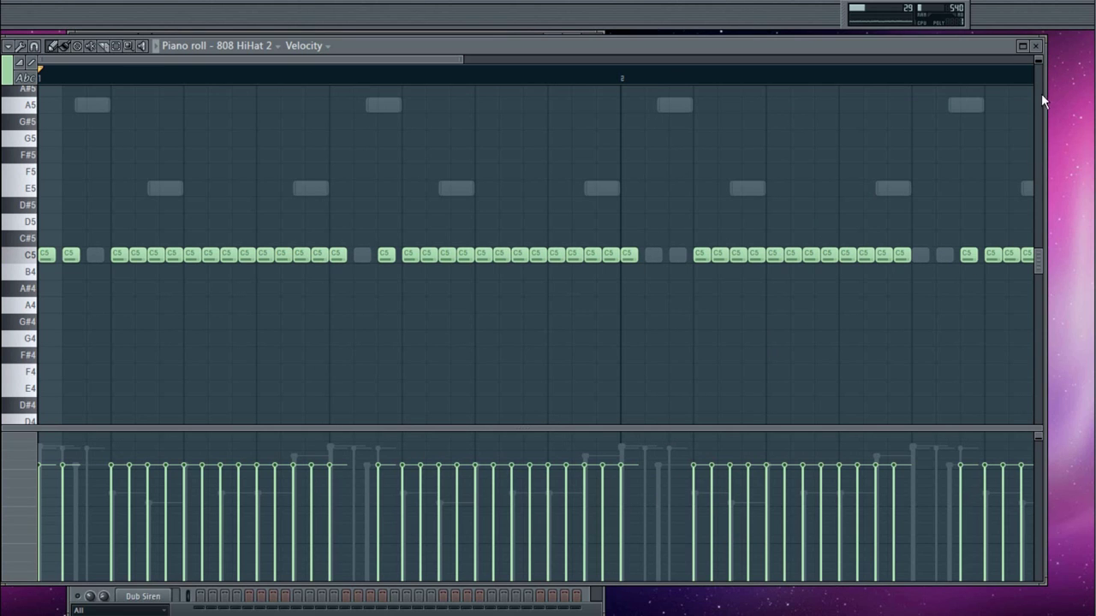
Thin out bar 1 of 808 HiHat 2 by deleting the C5 notes on steps 6, 8, 13, 22 and 23.
right_click(139, 257)
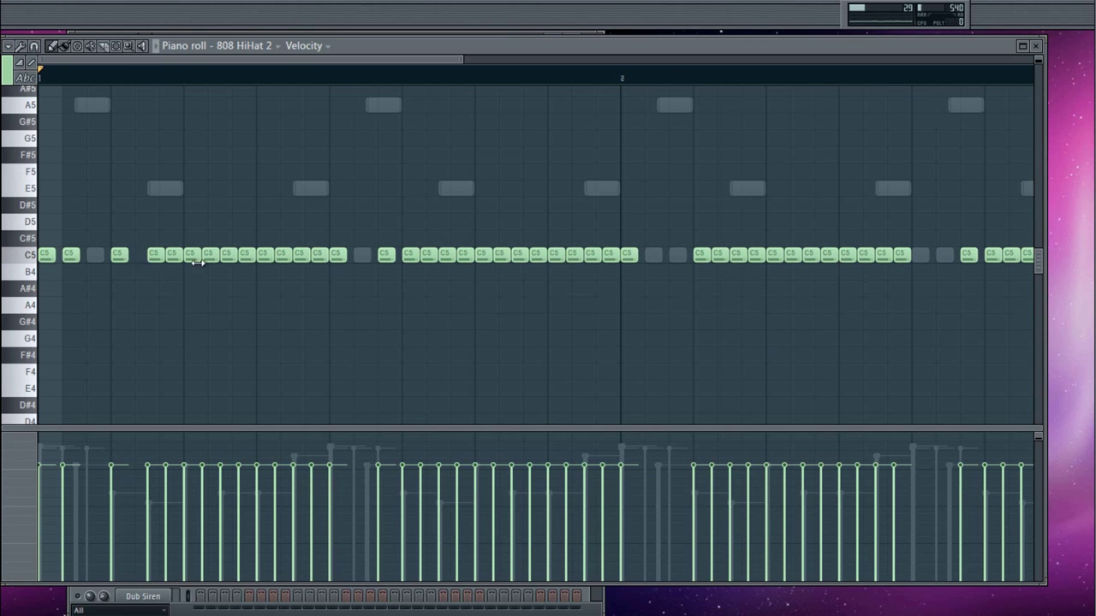
right_click(173, 255)
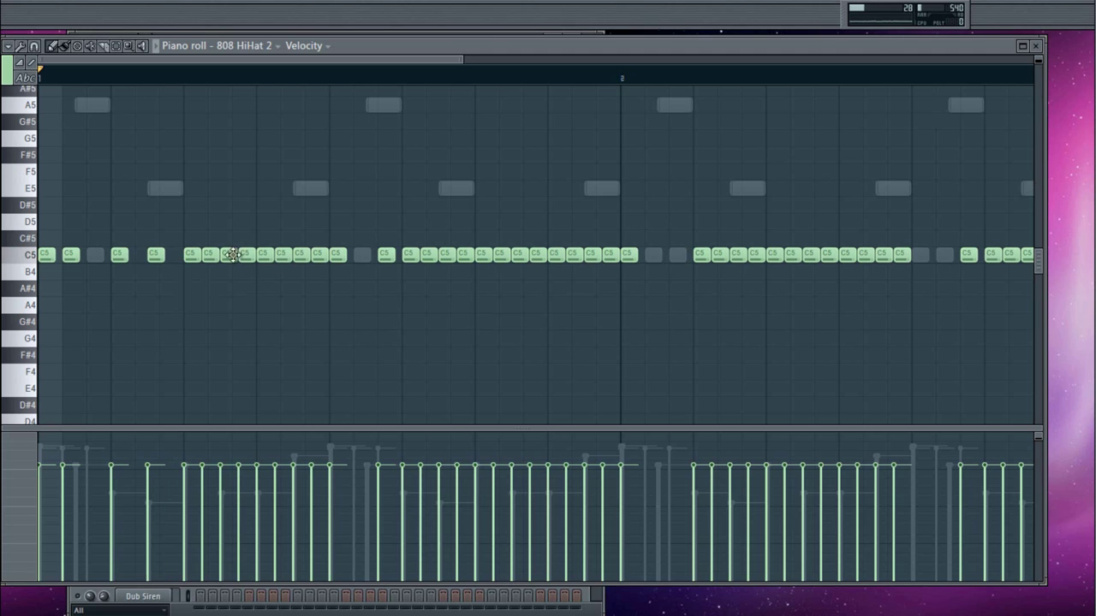
right_click(266, 255)
right_click(447, 256)
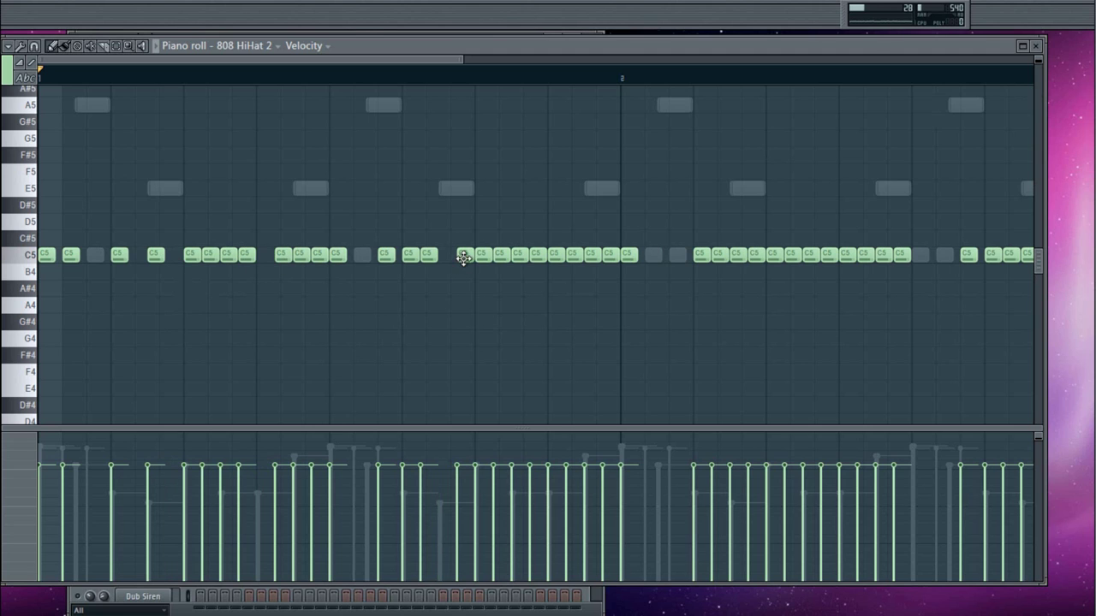
right_click(429, 256)
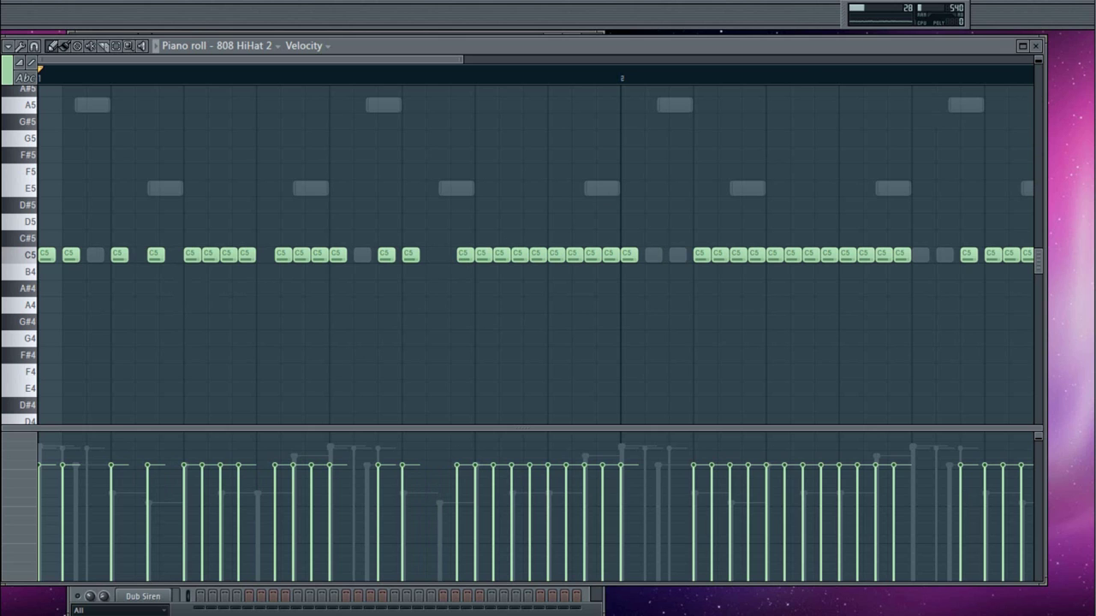
Set the snap to Step, re-enter the C5 notes on steps 22 and 23 of bar 1, and delete the one on step 24.
click(764, 2)
click(771, 80)
click(762, 1)
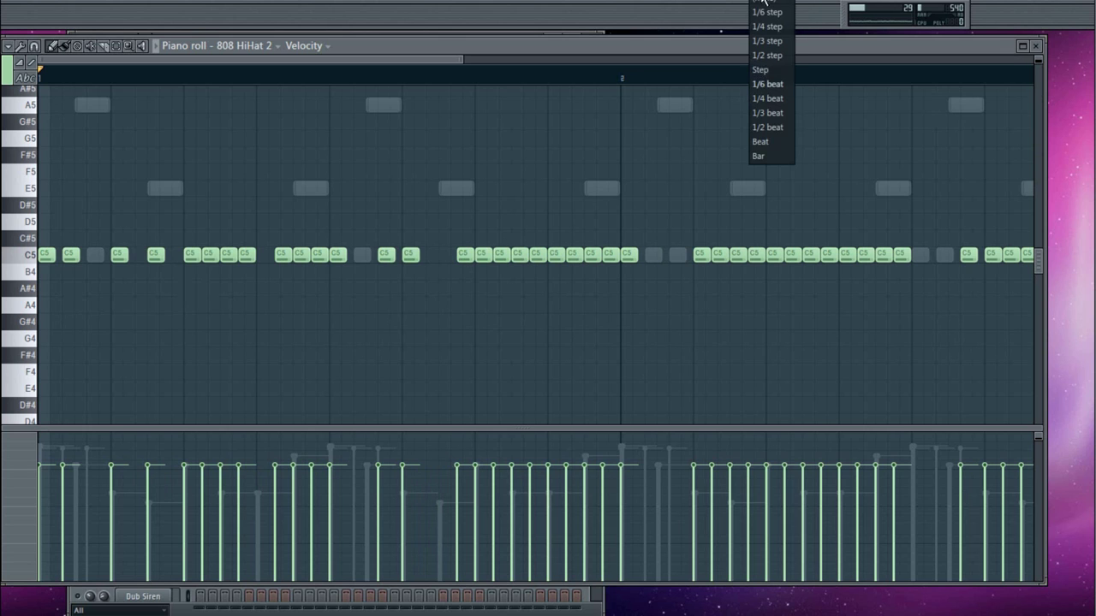
click(761, 71)
click(427, 259)
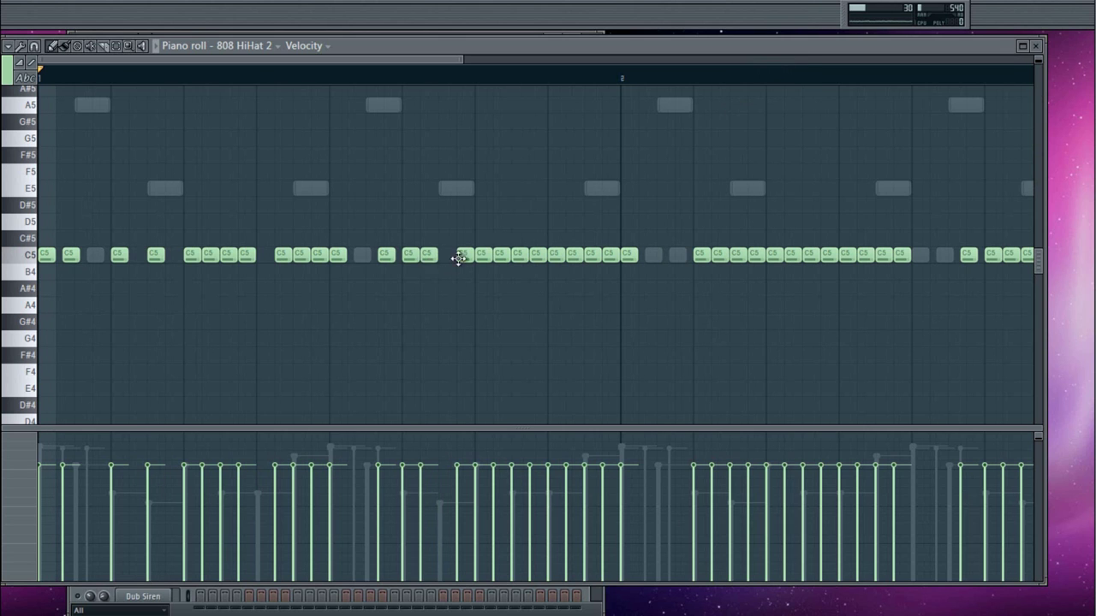
click(446, 257)
right_click(464, 256)
Delete the C5 notes on steps 6, 8, 10 and 12 of bar 2 in 808 HiHat 2.
right_click(721, 259)
right_click(755, 256)
right_click(791, 257)
right_click(822, 256)
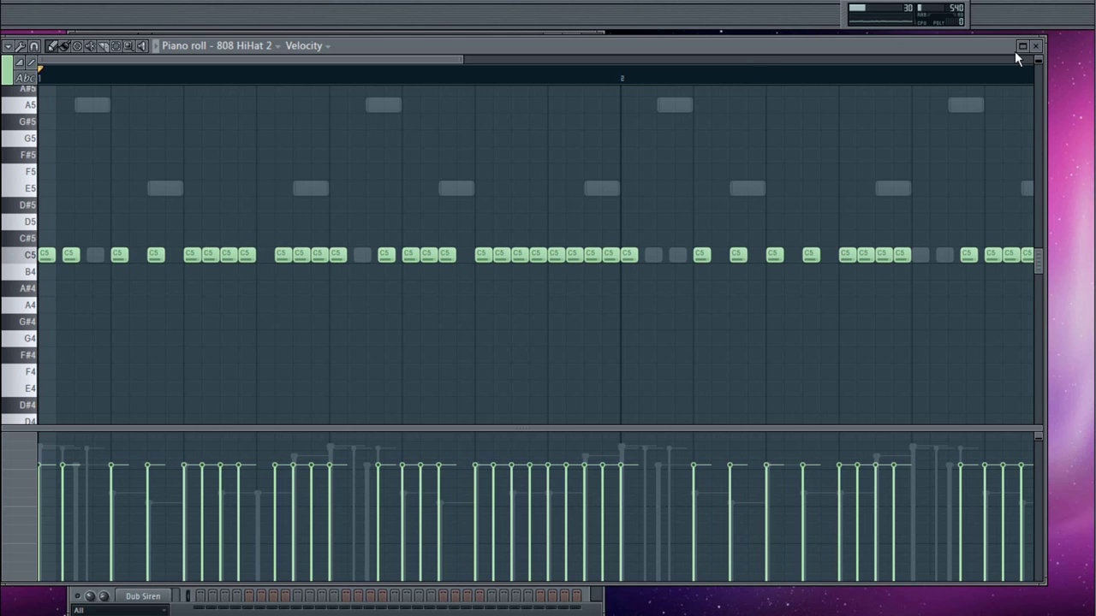
Quantize all 808 HiHat 2 notes with the 16_hiphop groove template, leaving their duration, and close the piano roll.
key(ctrl+a)
key(alt+q)
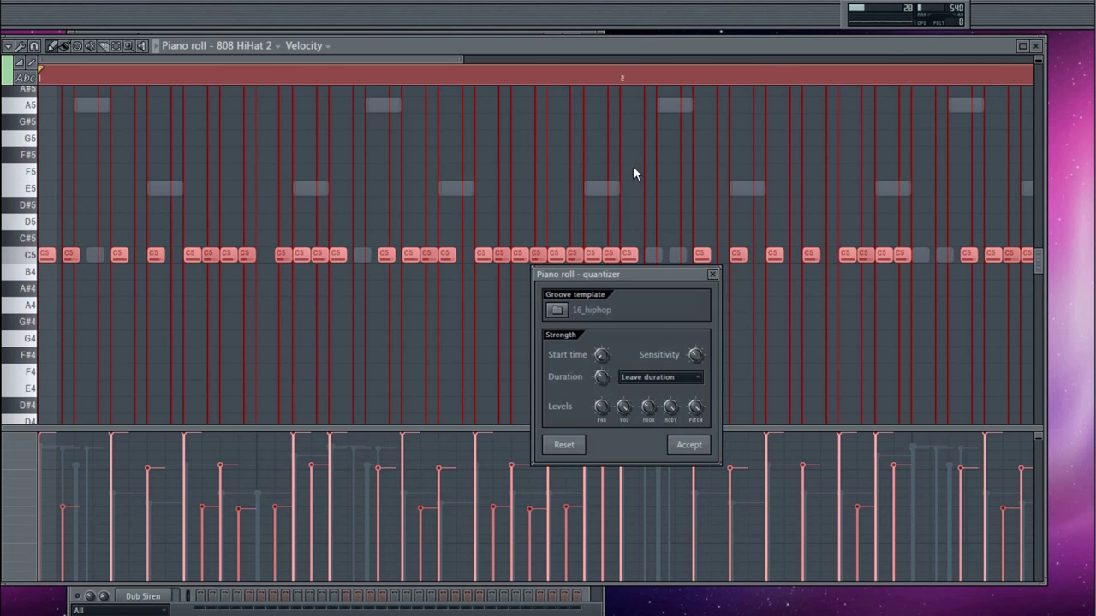
click(690, 444)
click(1038, 47)
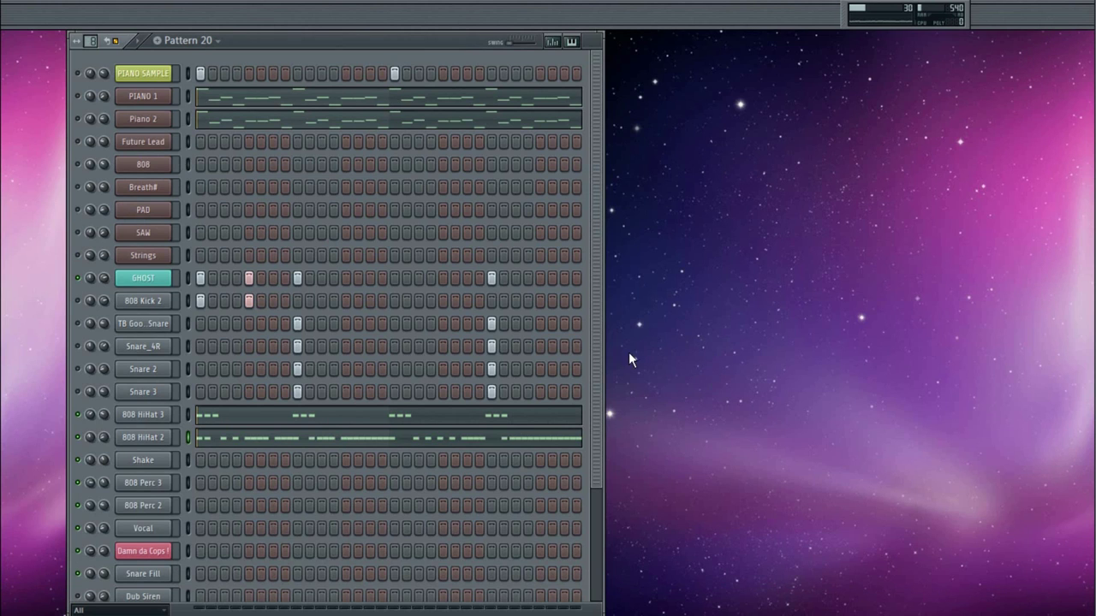
Play the pattern to listen to the hi-hat rhythm.
scroll(601, 516, down, 5)
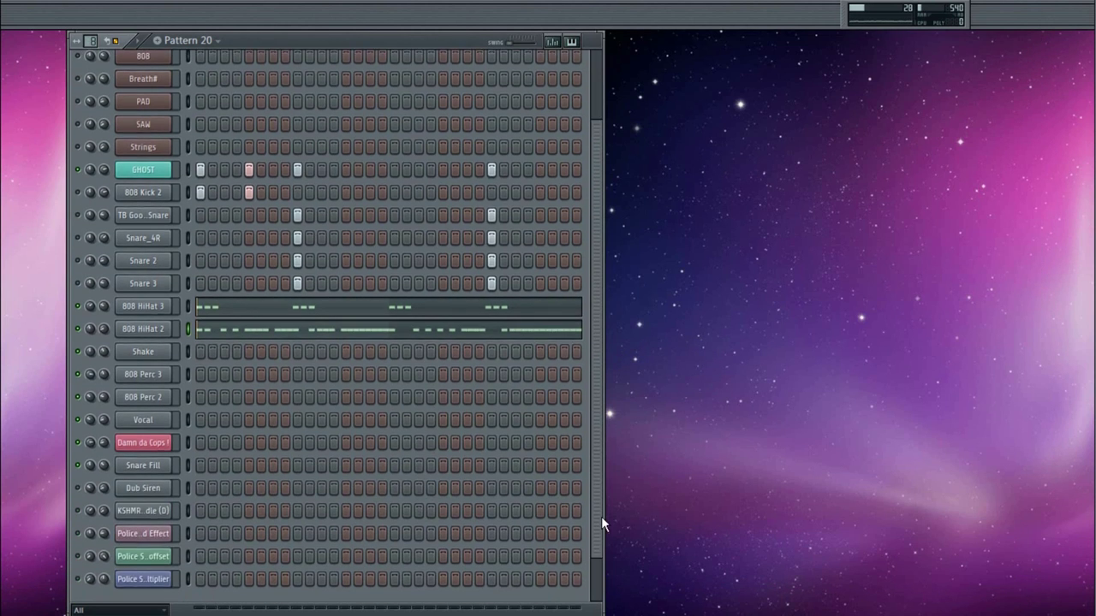
scroll(601, 512, up, 4)
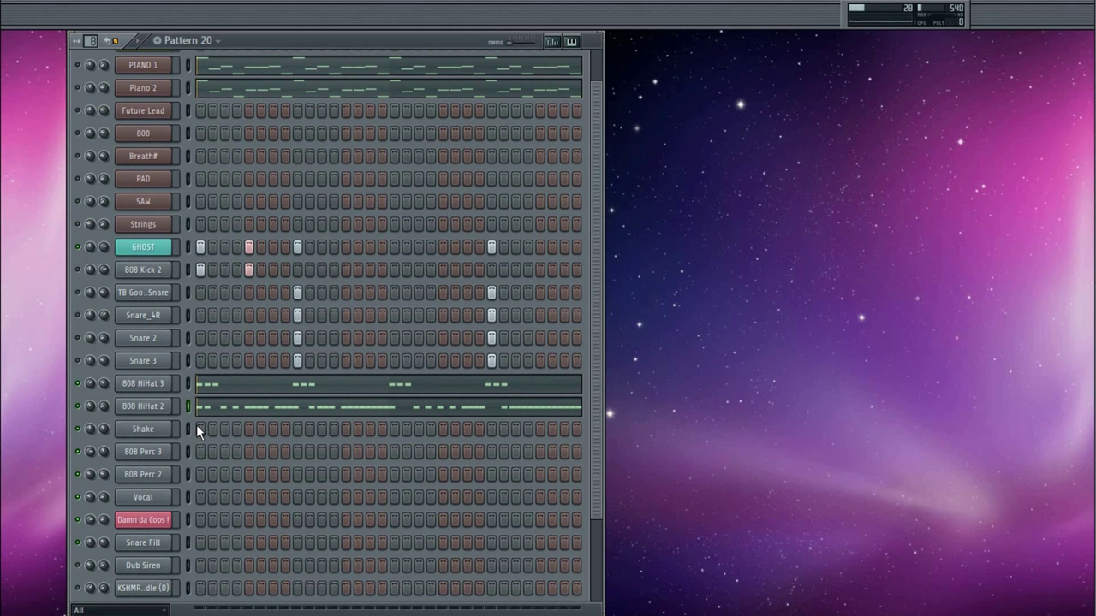
key(space)
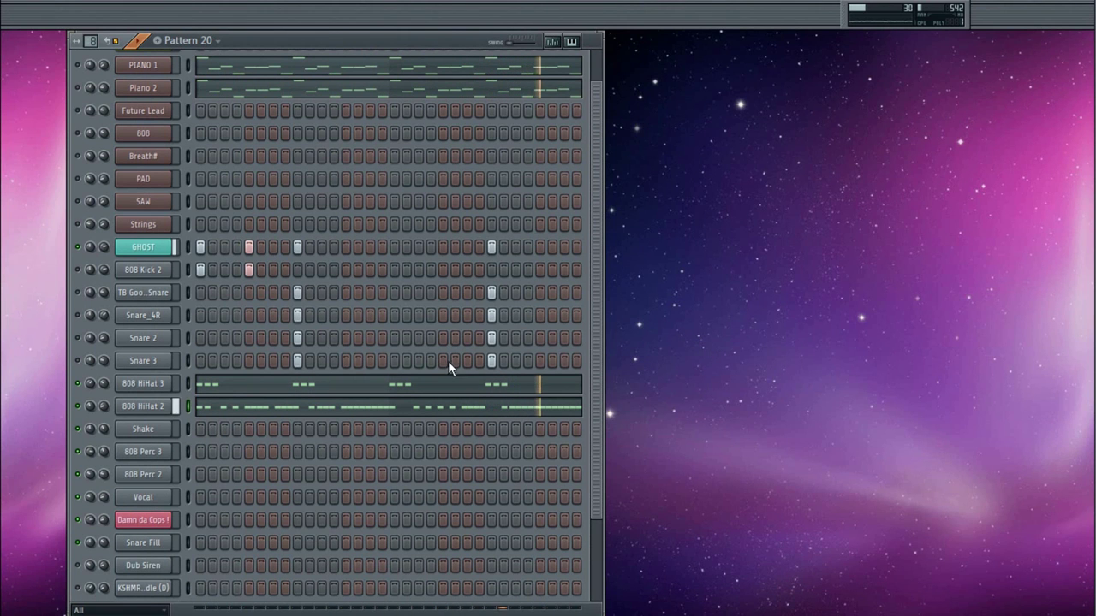
Add C5 notes to 808 HiHat 2 on the first and second hits of the fourth 808 HiHat 3 group, using 1/3 beat snap for the second.
click(505, 410)
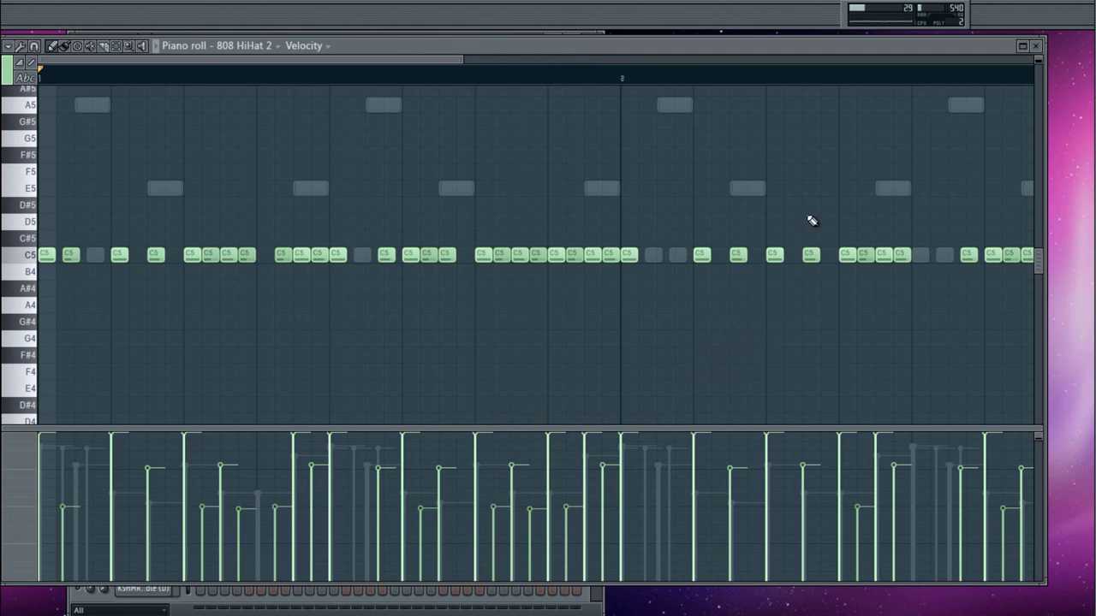
click(921, 256)
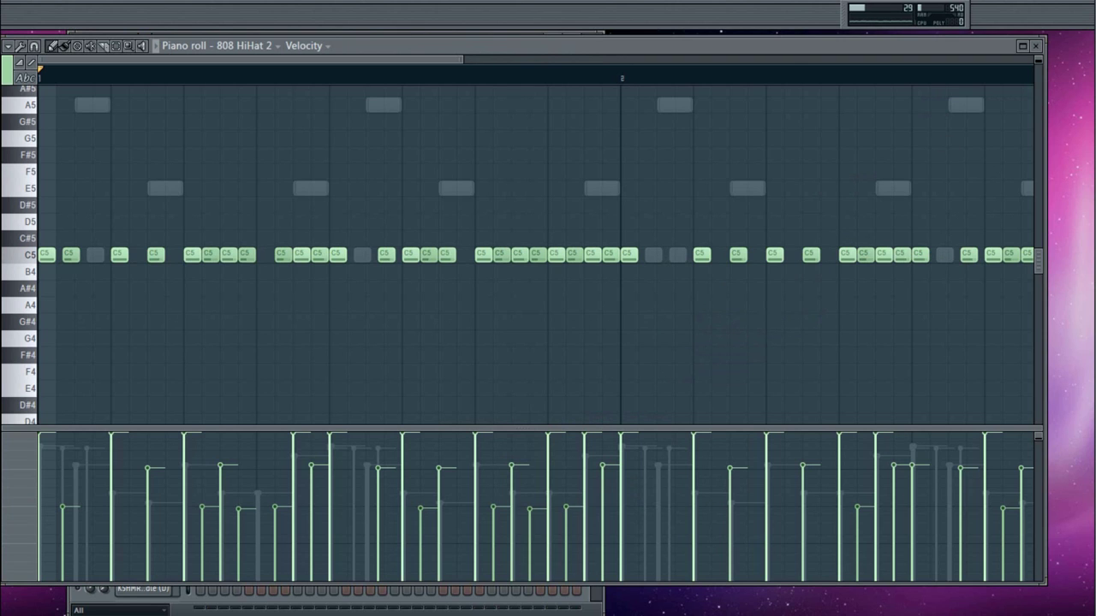
click(765, 1)
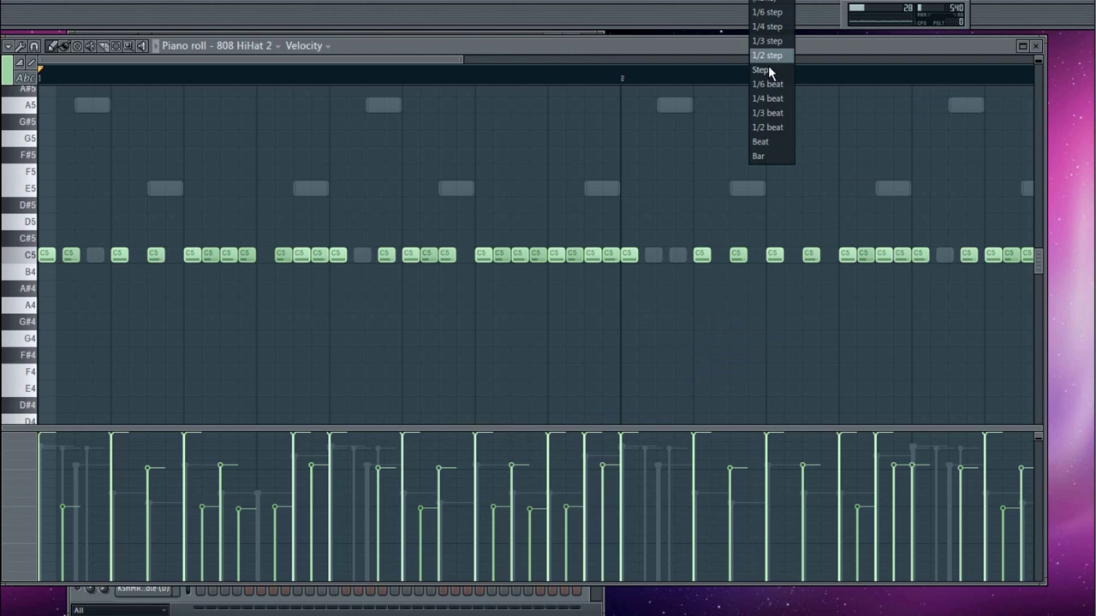
click(768, 112)
click(945, 255)
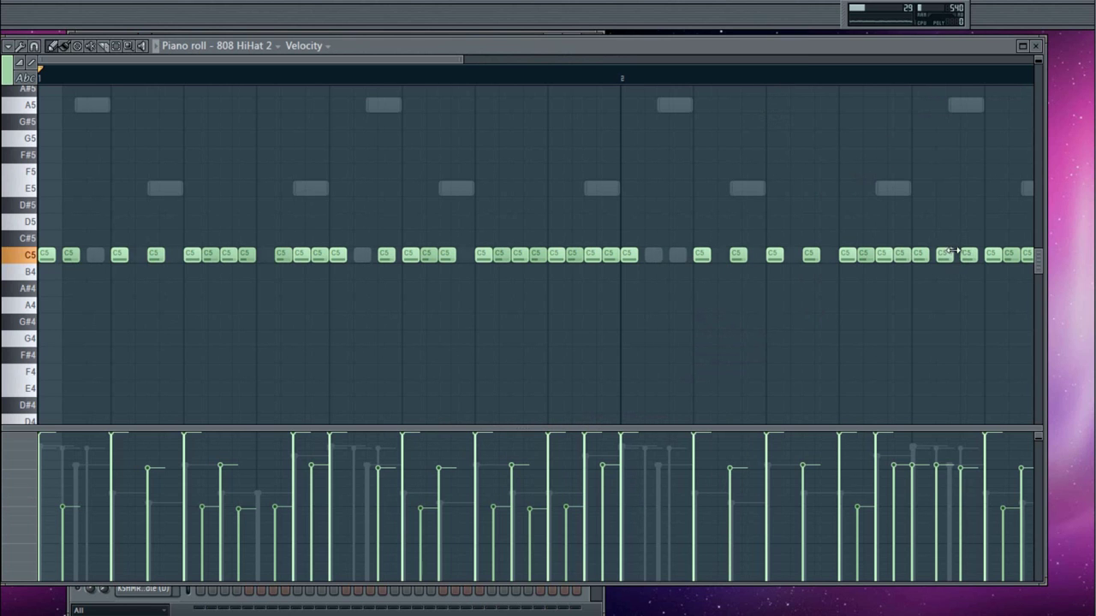
click(1035, 45)
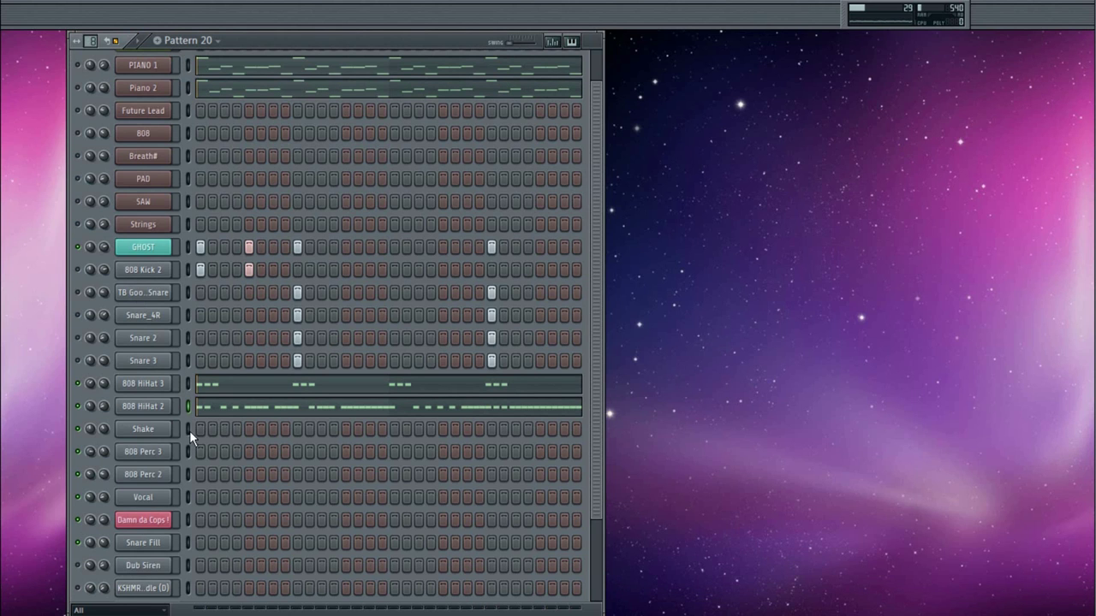
Place Shake on step 1 and 808 Perc 3 on step 29, and listen to the pattern.
click(199, 428)
key(space)
key(space)
key(space)
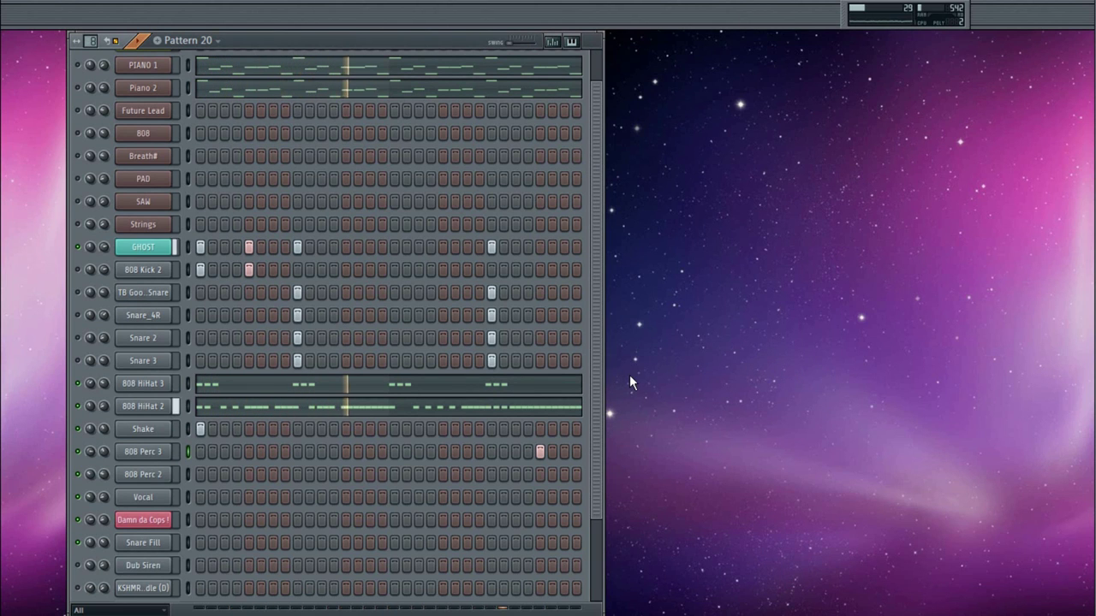
key(space)
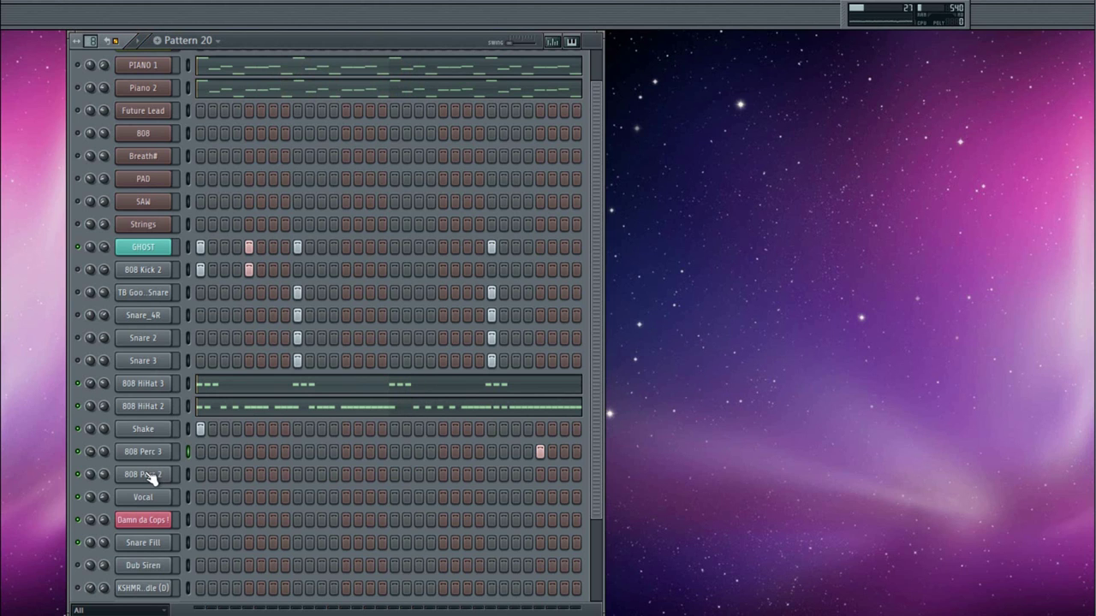
Add C5 notes to 808 Perc 2 midway through bar 1's fourth beat and on its seventh beat, using Step snap.
right_click(150, 477)
click(206, 382)
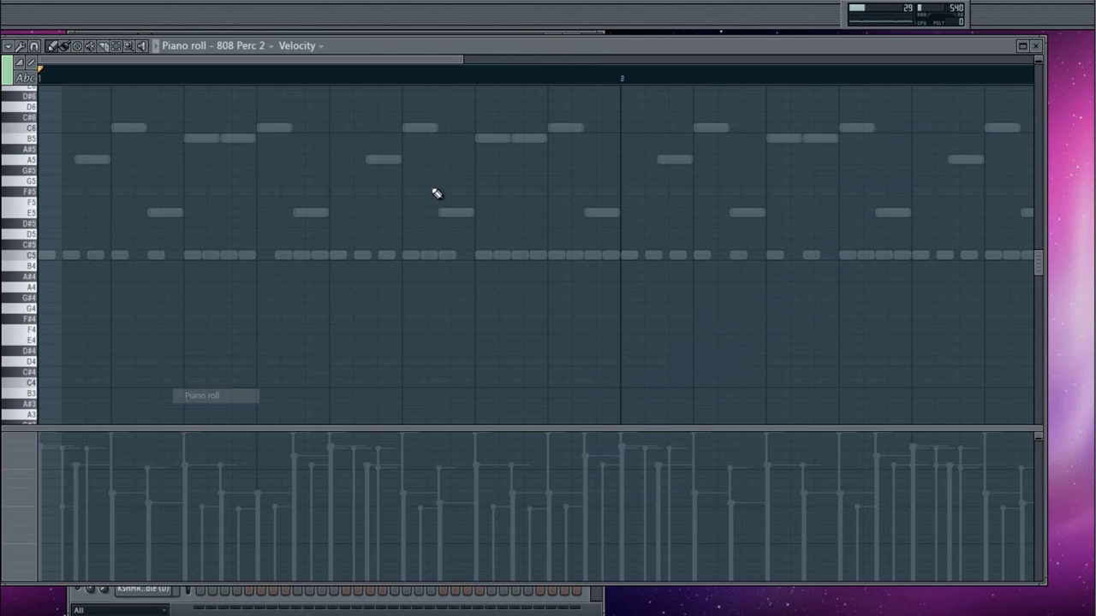
click(770, 1)
click(774, 72)
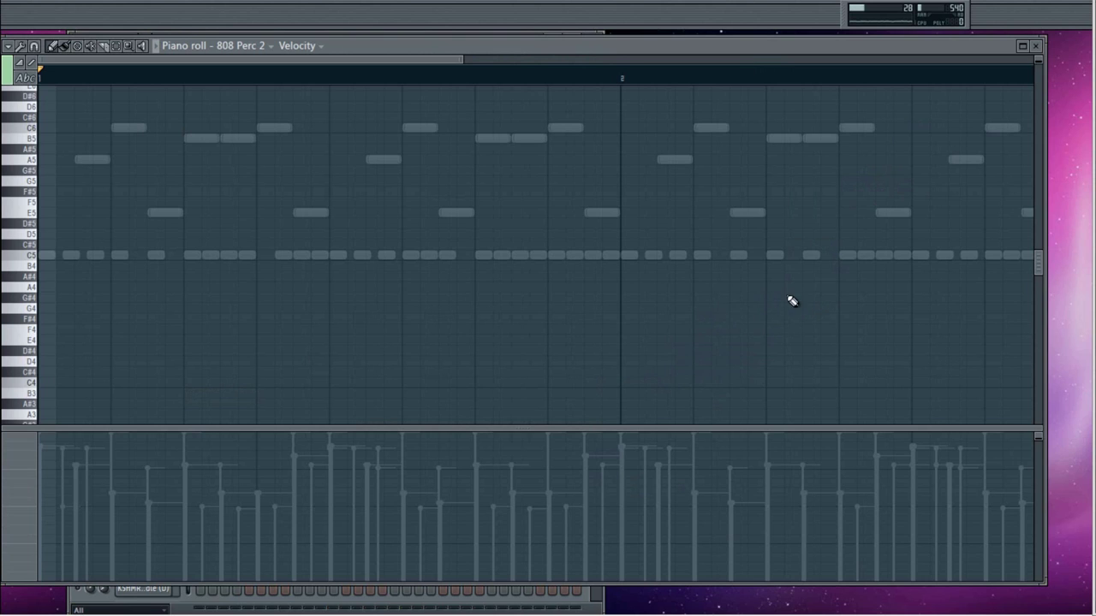
click(294, 258)
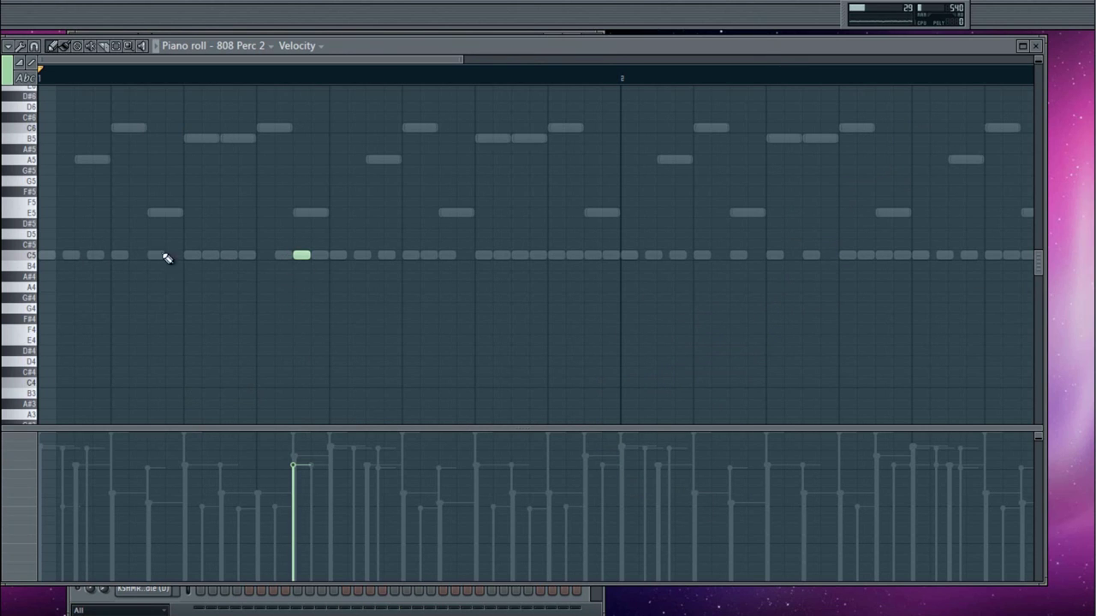
click(481, 257)
Add two more C5 notes after 808 Perc 2's seventh-beat note using 1/3 beat snap, and listen to the pattern.
click(517, 256)
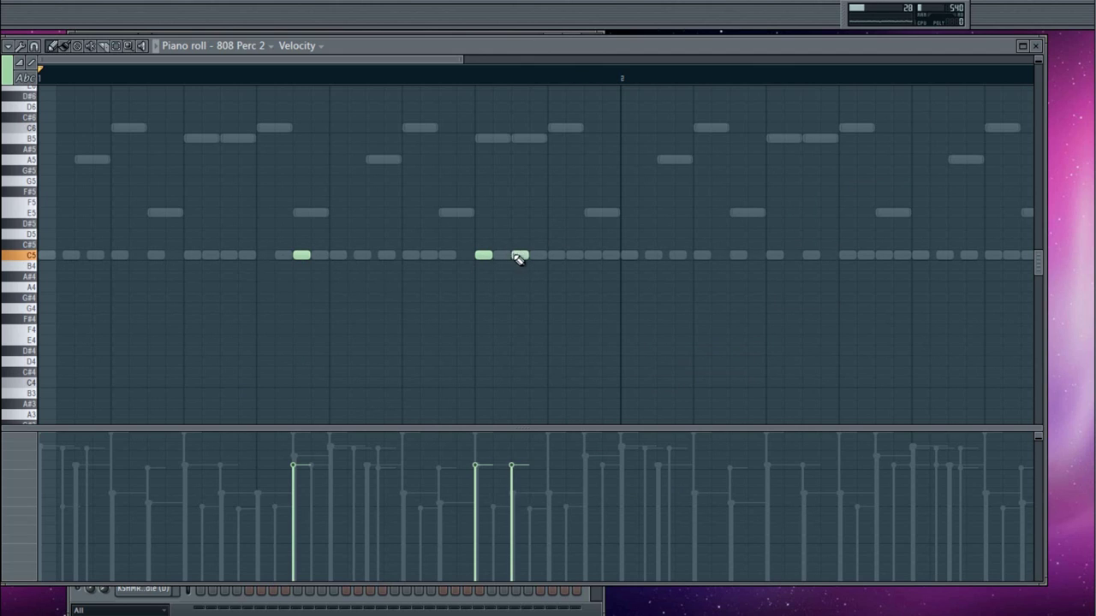
right_click(518, 257)
click(779, 2)
click(771, 113)
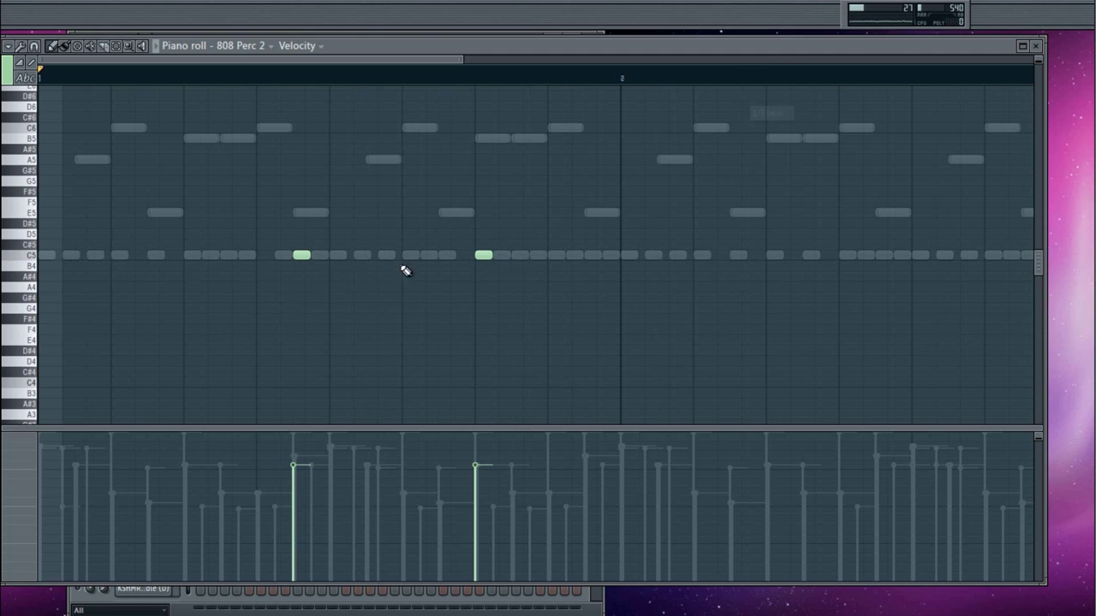
click(506, 256)
click(531, 256)
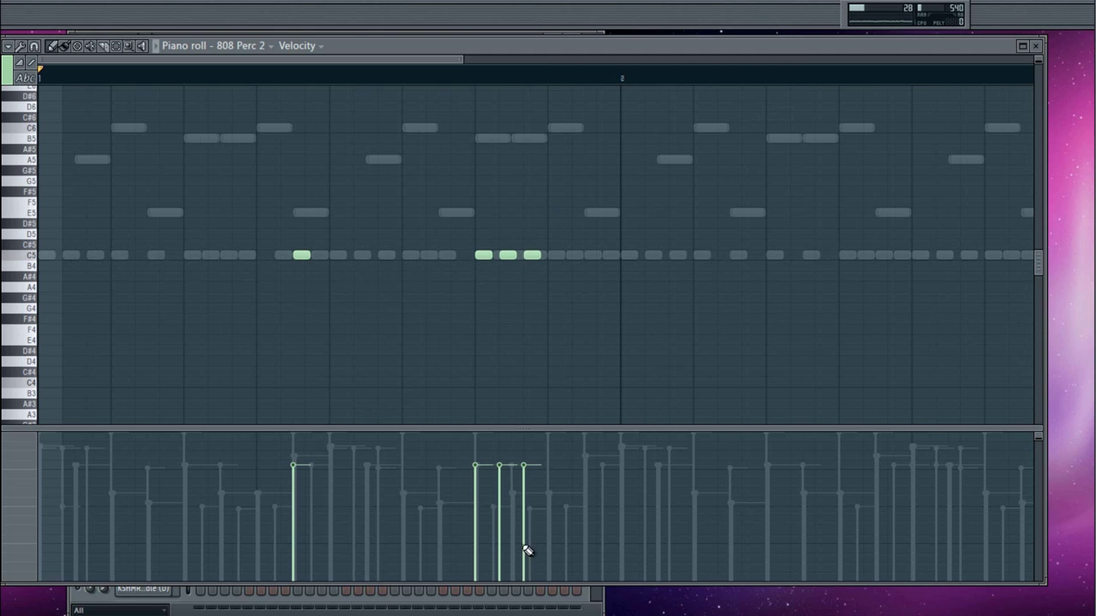
key(space)
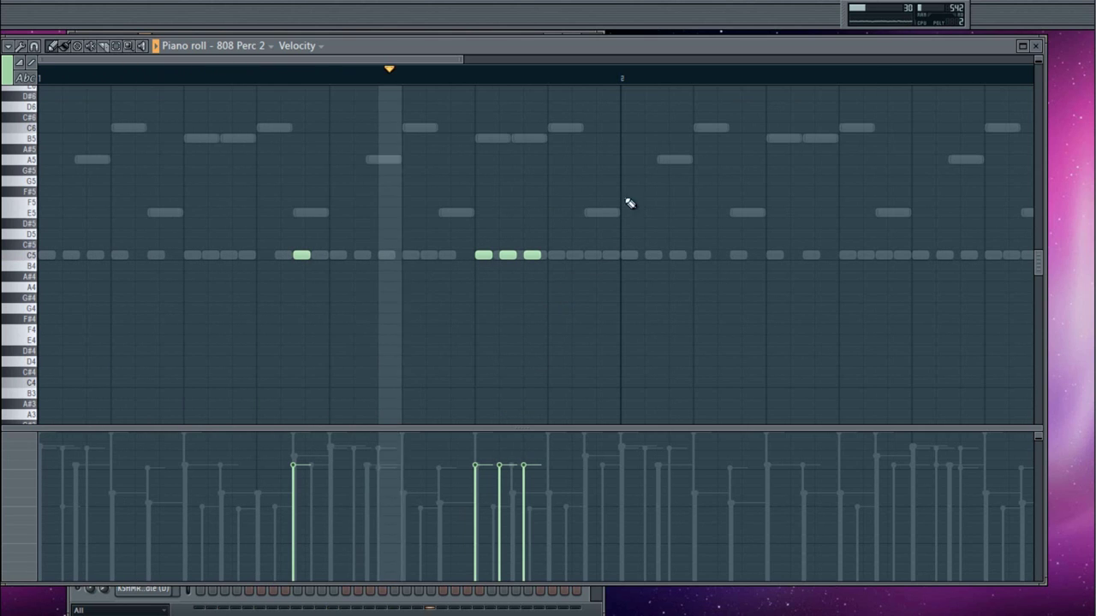
key(space)
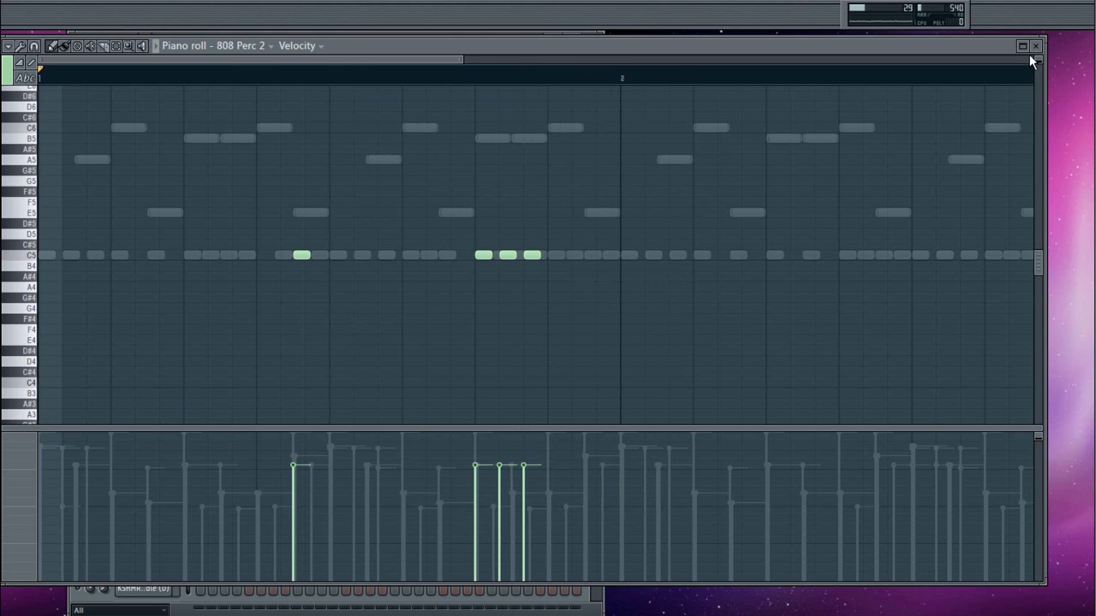
click(1035, 45)
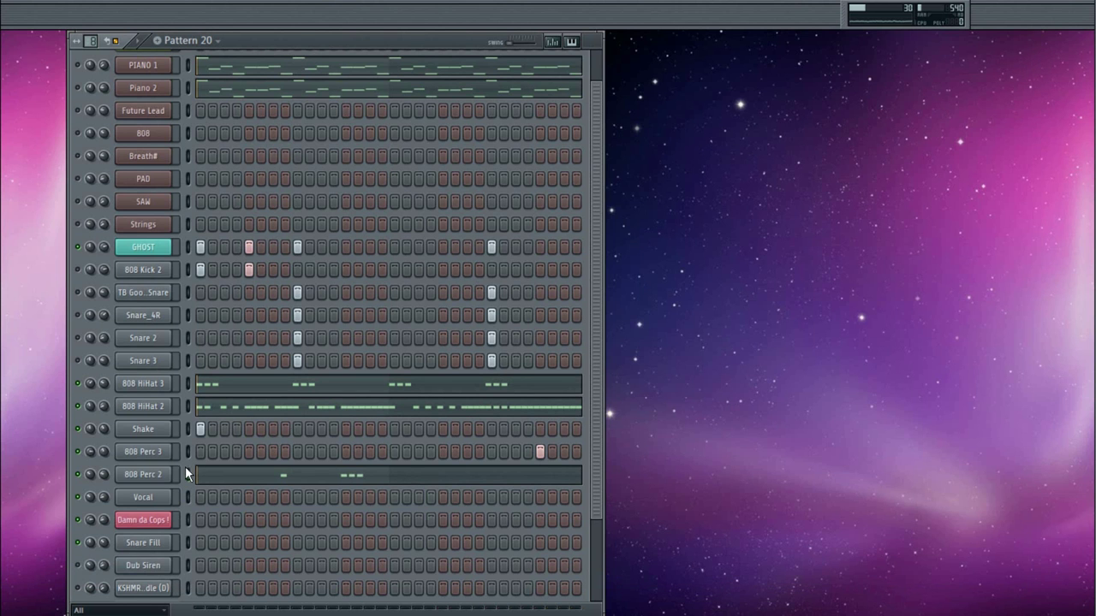
Add C5 notes to Snare Fill on bar 1's seventh beat and midway through its eighth beat, using Step snap.
right_click(159, 546)
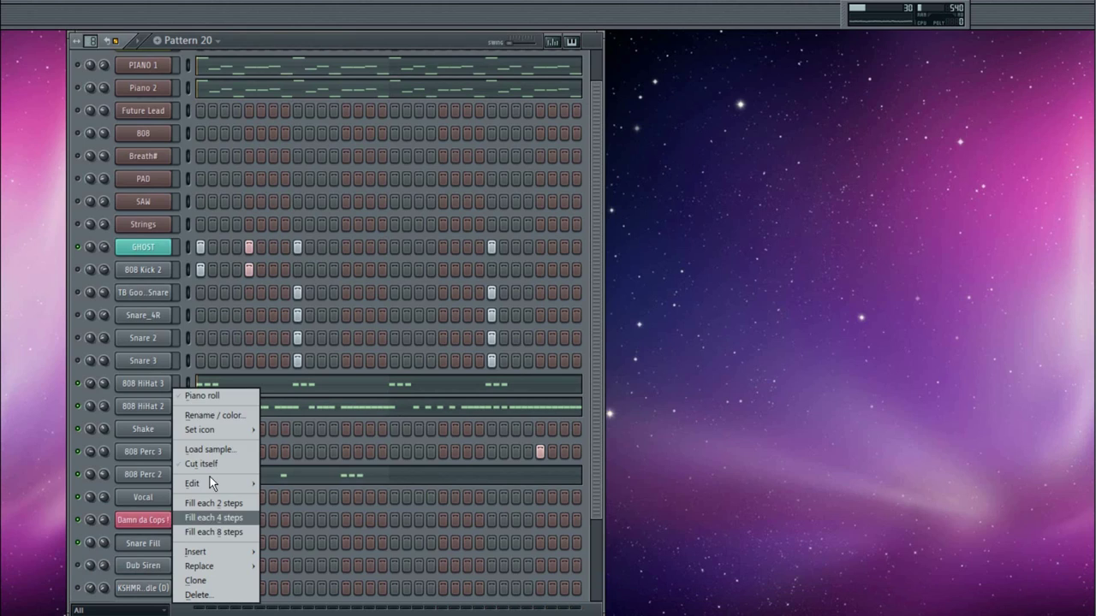
click(215, 396)
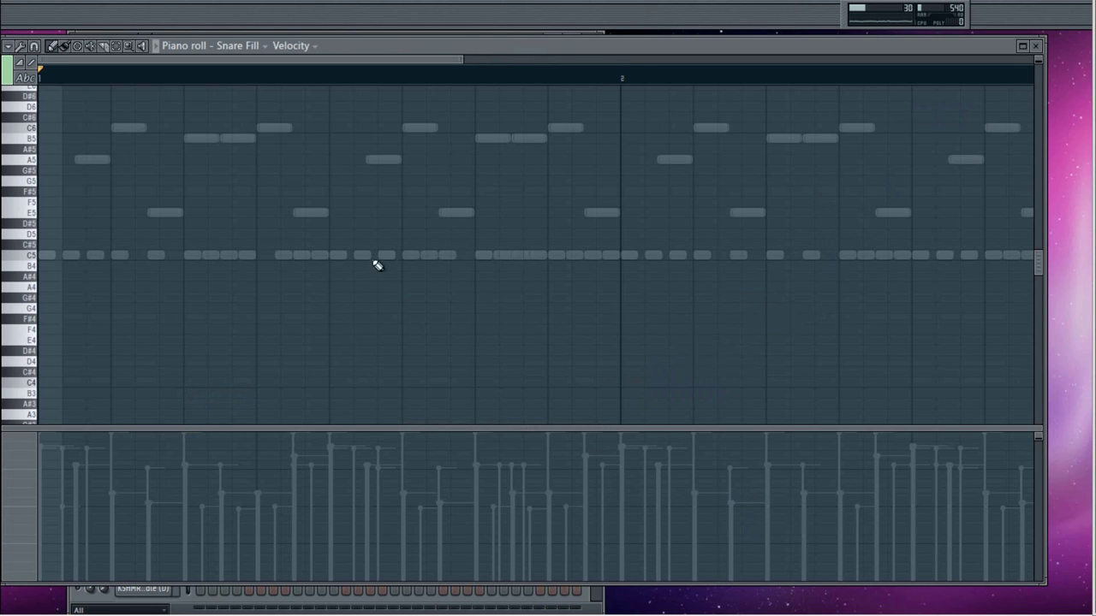
click(770, 1)
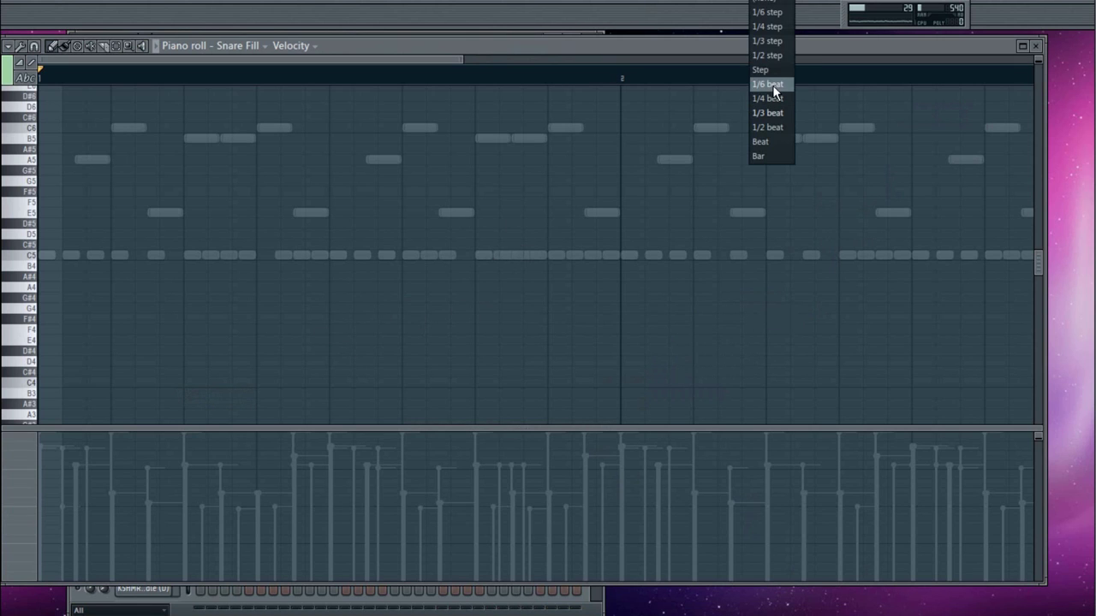
click(773, 55)
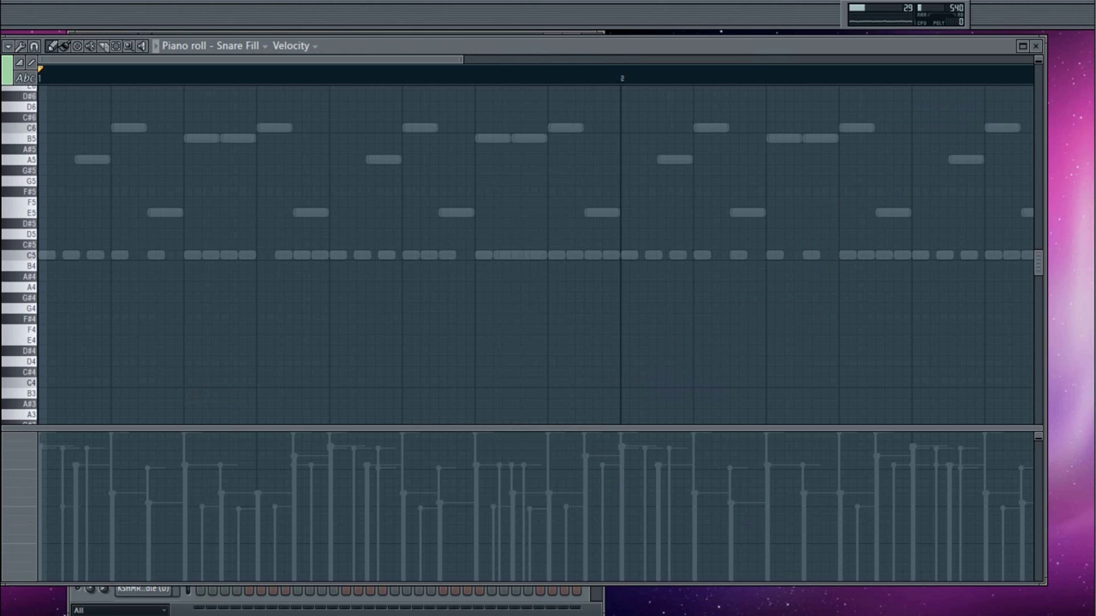
click(771, 4)
click(776, 73)
click(483, 255)
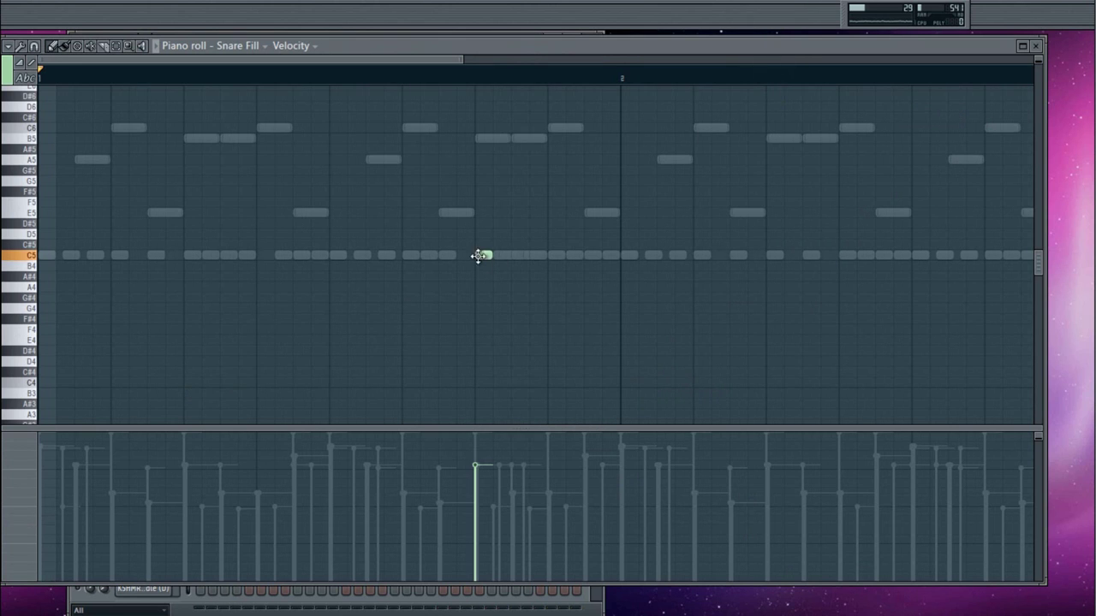
shift+click(591, 255)
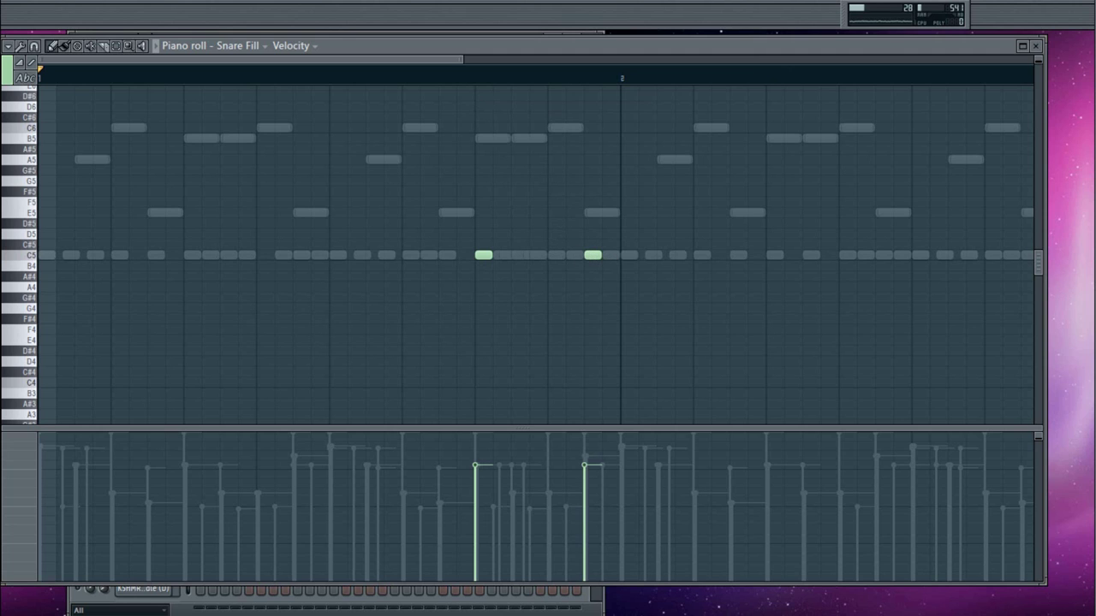
Shorten Snare Fill's last note to a half step and follow it with two more C5 notes, using 1/2 step snap.
click(786, 3)
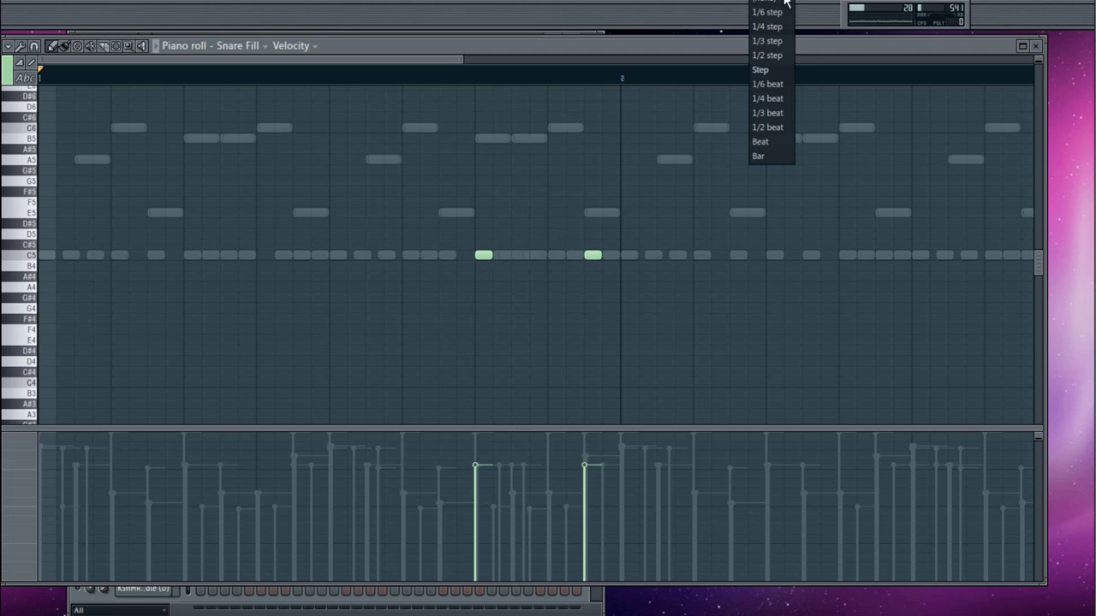
click(788, 56)
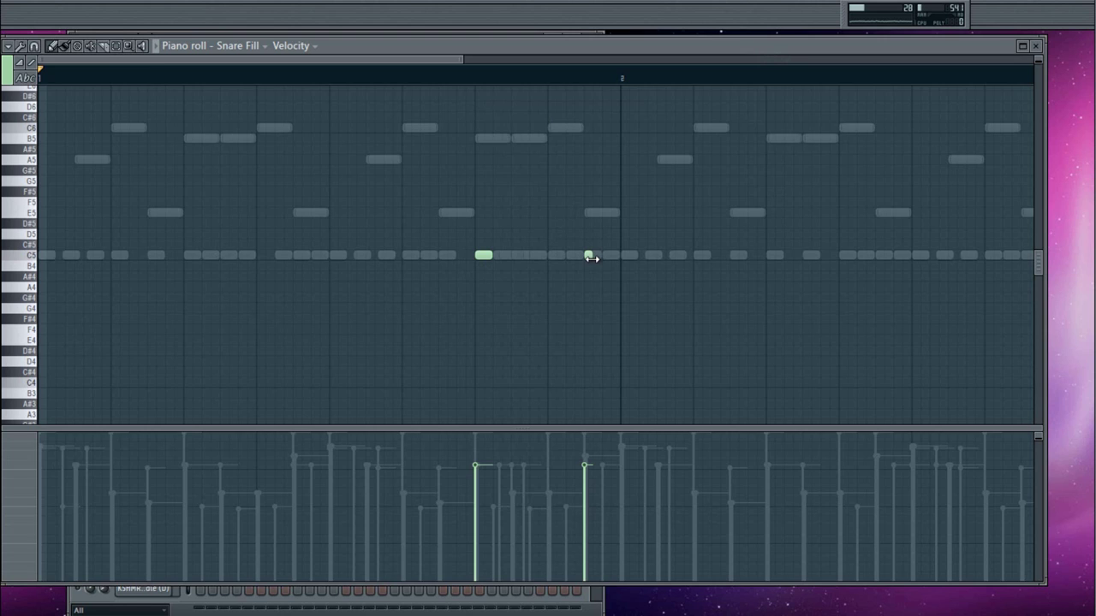
scroll(596, 262, up, 2)
click(598, 255)
click(613, 255)
With Step snap, add short C5 Snare Fill notes midway through bar 2's sixth beat and three consecutive steps from its seventh beat.
click(772, 2)
click(774, 74)
scroll(780, 278, down, 3)
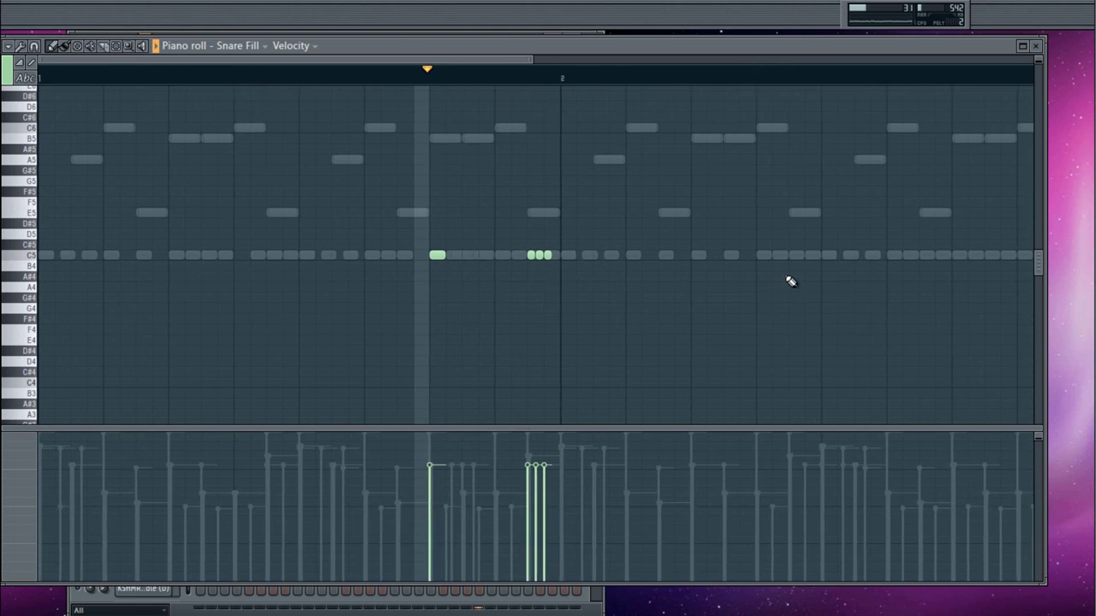
scroll(845, 265, down, 1)
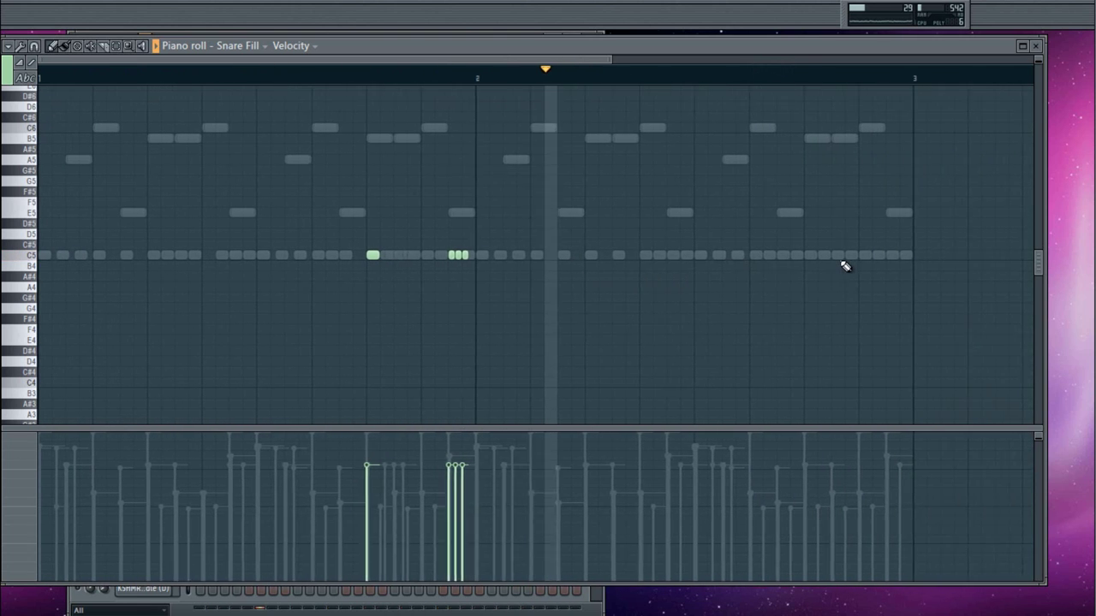
scroll(839, 265, down, 1)
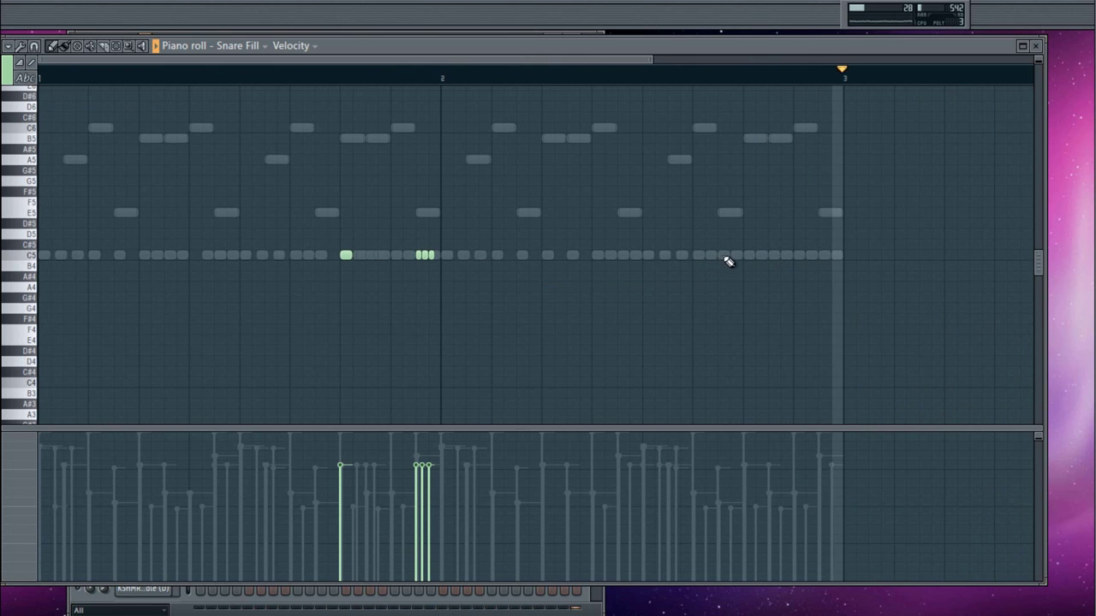
click(720, 257)
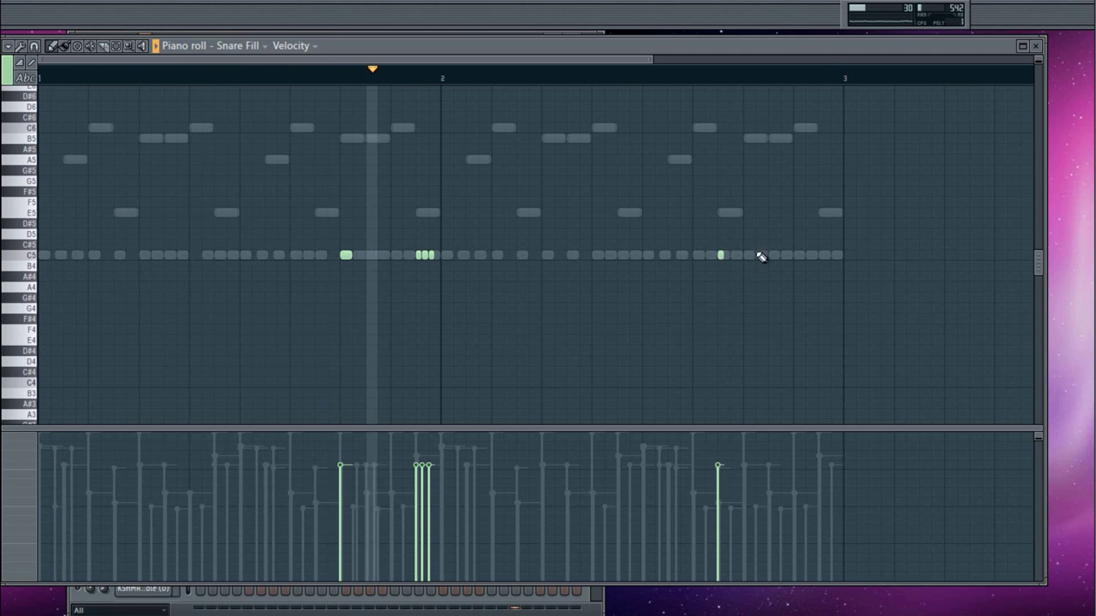
click(746, 256)
click(758, 256)
click(771, 256)
key(space)
click(1036, 45)
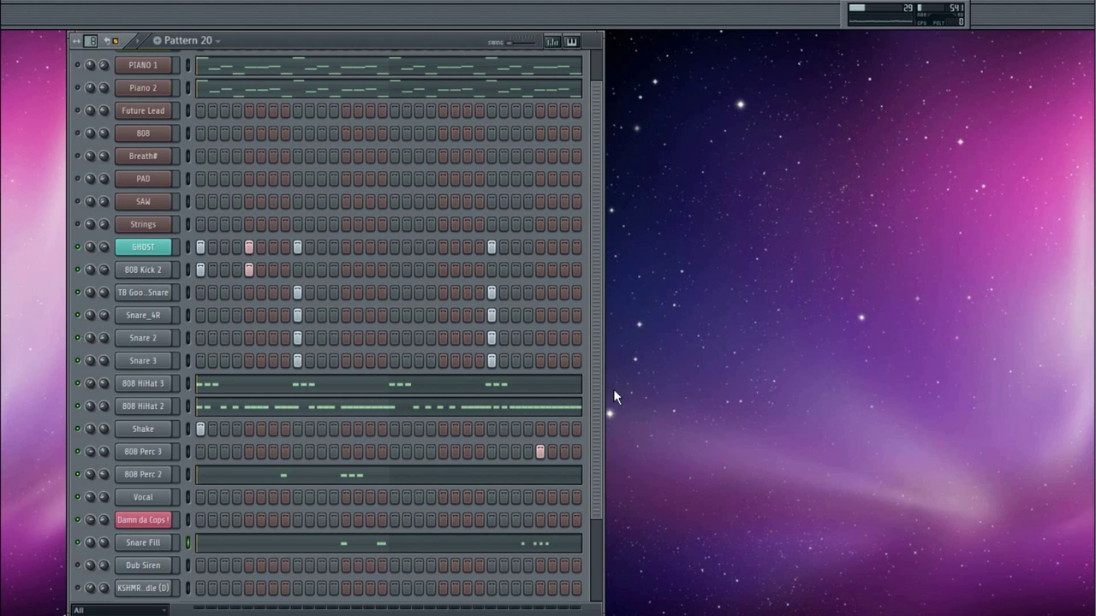
Add five short C5 notes to Vocal at half-beat intervals, from midway through bar 1's sixth beat to midway through its eighth.
right_click(149, 501)
click(229, 396)
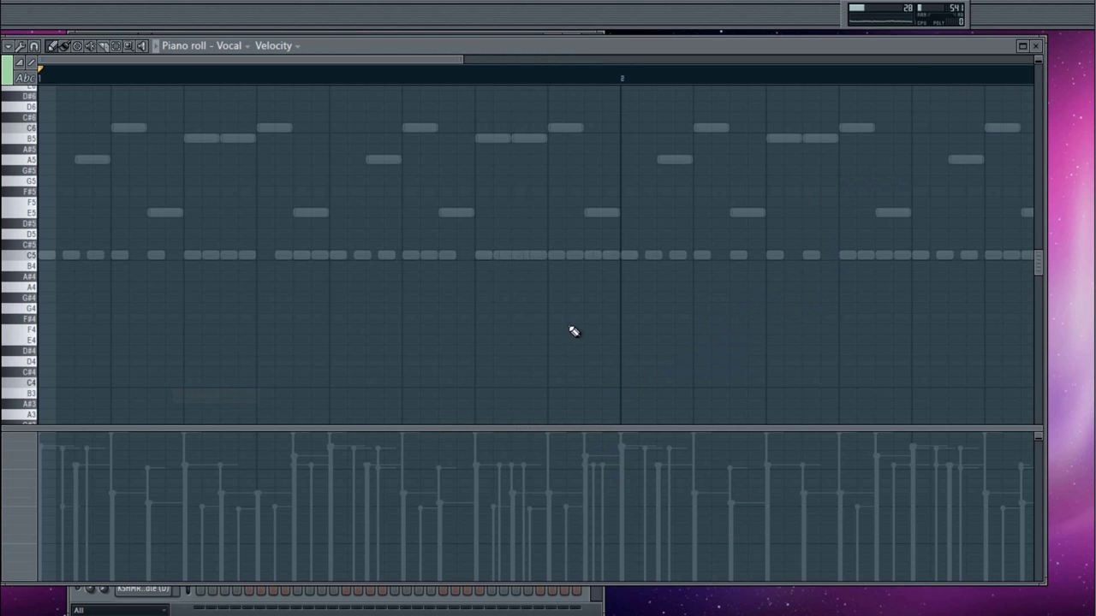
ctrl+click(589, 256)
ctrl+click(551, 256)
ctrl+click(515, 256)
ctrl+click(479, 256)
ctrl+click(443, 256)
Shape the velocities of the five Vocal notes into a rise from soft to loud.
mouse_move(428, 547)
mouse_down()
mouse_move(592, 457)
mouse_move(489, 483)
mouse_up()
scroll(754, 244, down, 3)
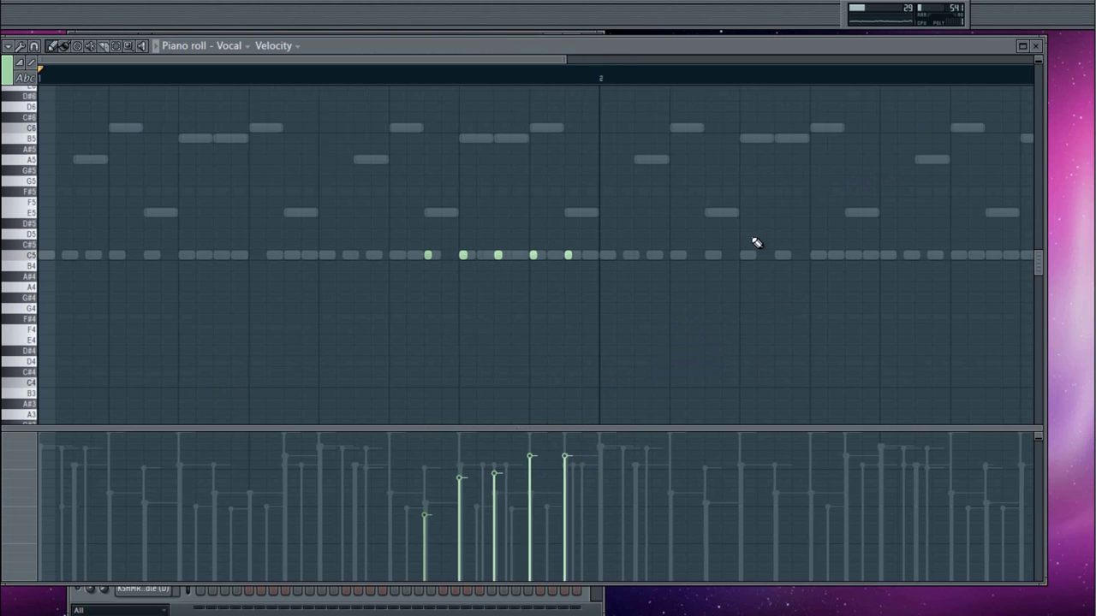
mouse_move(319, 531)
mouse_down()
mouse_move(345, 479)
mouse_move(425, 448)
mouse_up()
Duplicate the five Vocal notes to the same place in bar 2, and play the pattern.
drag(292, 249, 558, 328)
scroll(505, 316, down, 3)
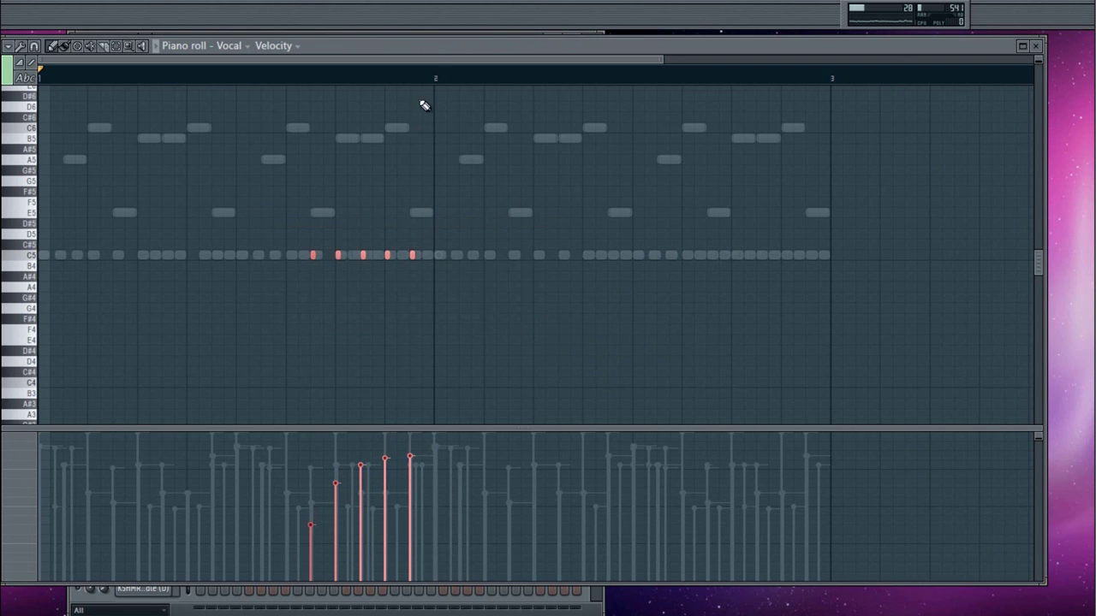
drag(448, 61, 305, 75)
key(ctrl+b)
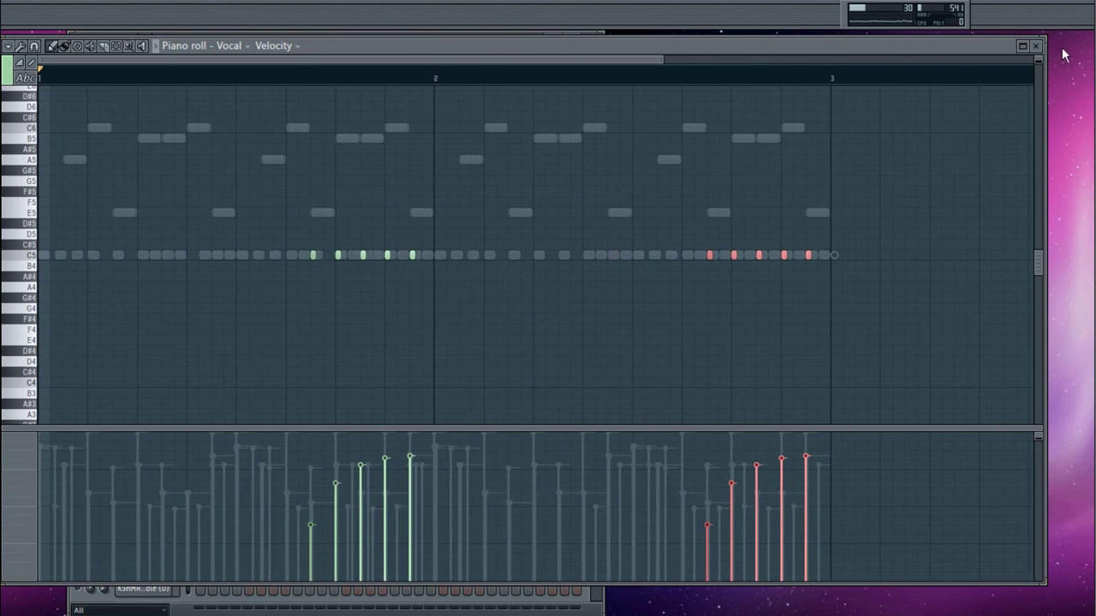
click(1036, 47)
key(space)
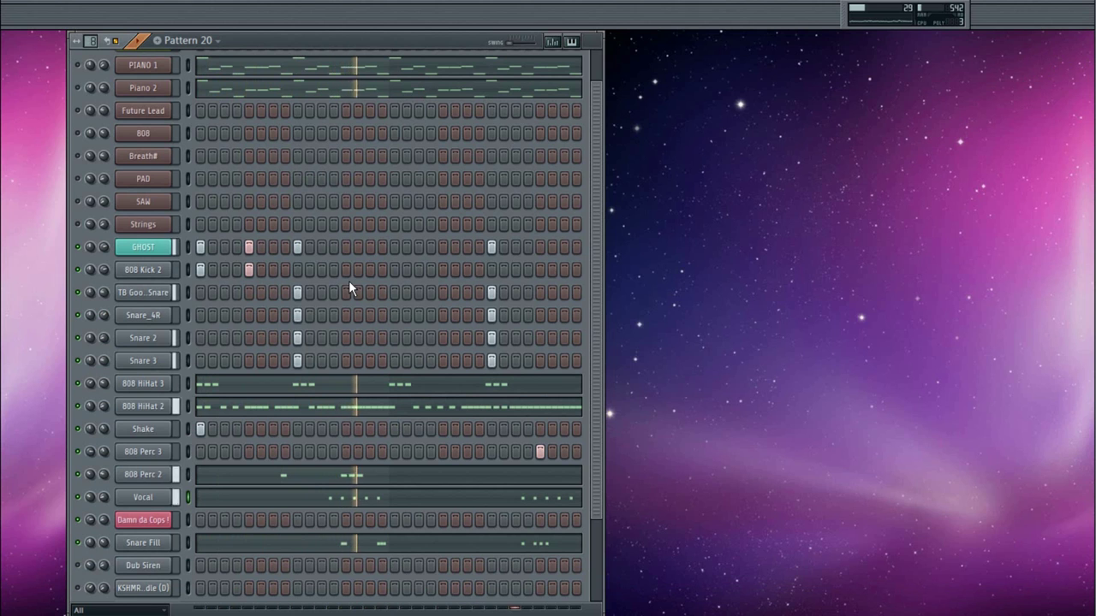
Draw one long C5 note in Damn da Cops ! from the start of bar 1 into bar 2's fourth beat.
right_click(142, 520)
click(228, 403)
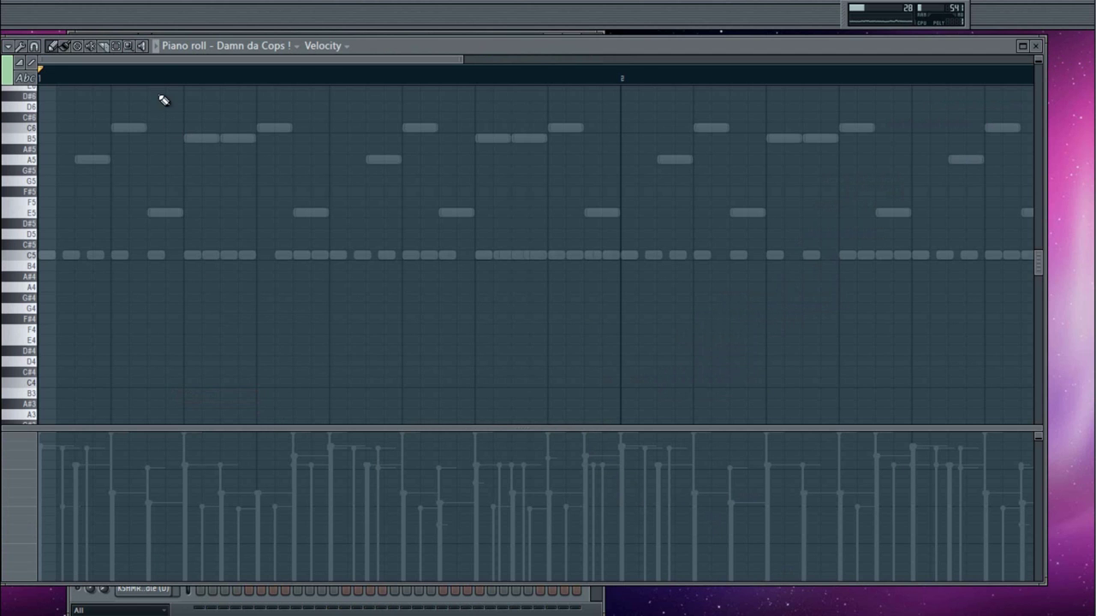
drag(404, 49, 419, 49)
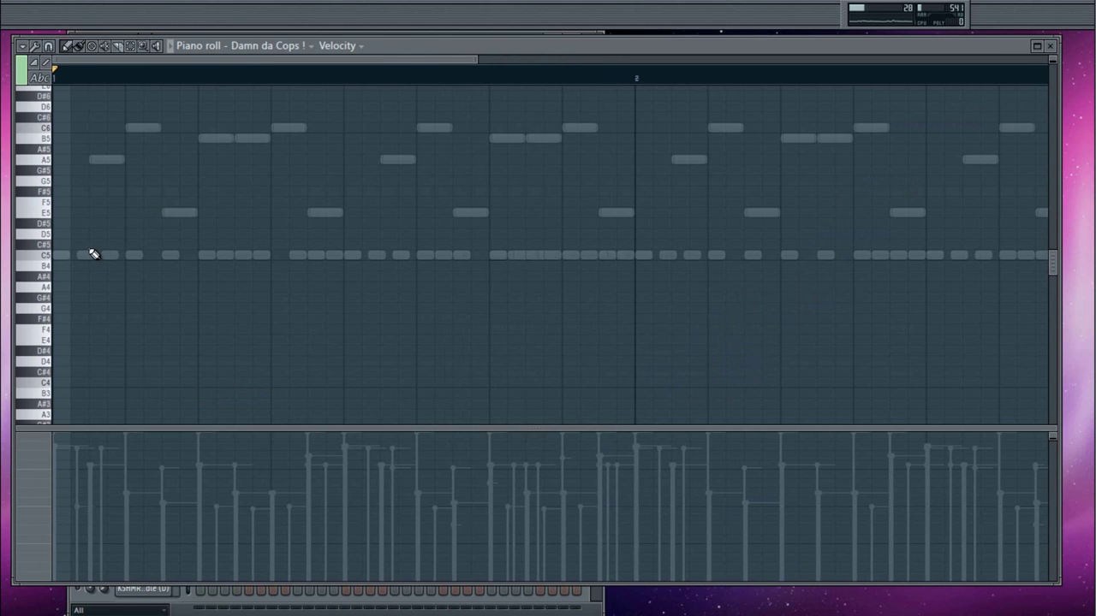
click(65, 255)
click(59, 256)
drag(61, 256, 812, 276)
drag(1061, 39, 1060, 41)
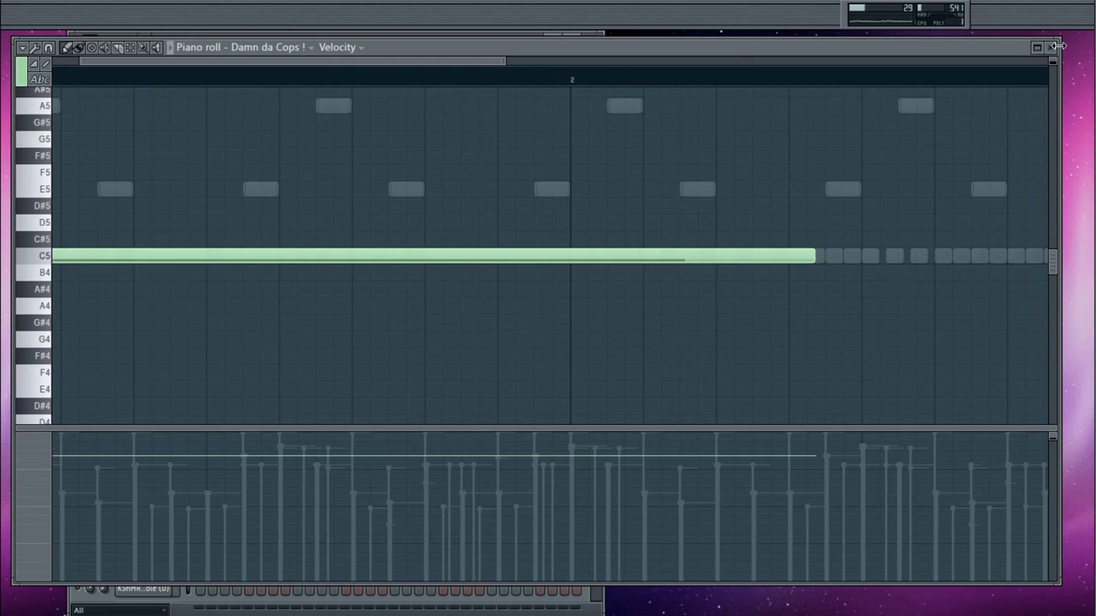
click(1053, 47)
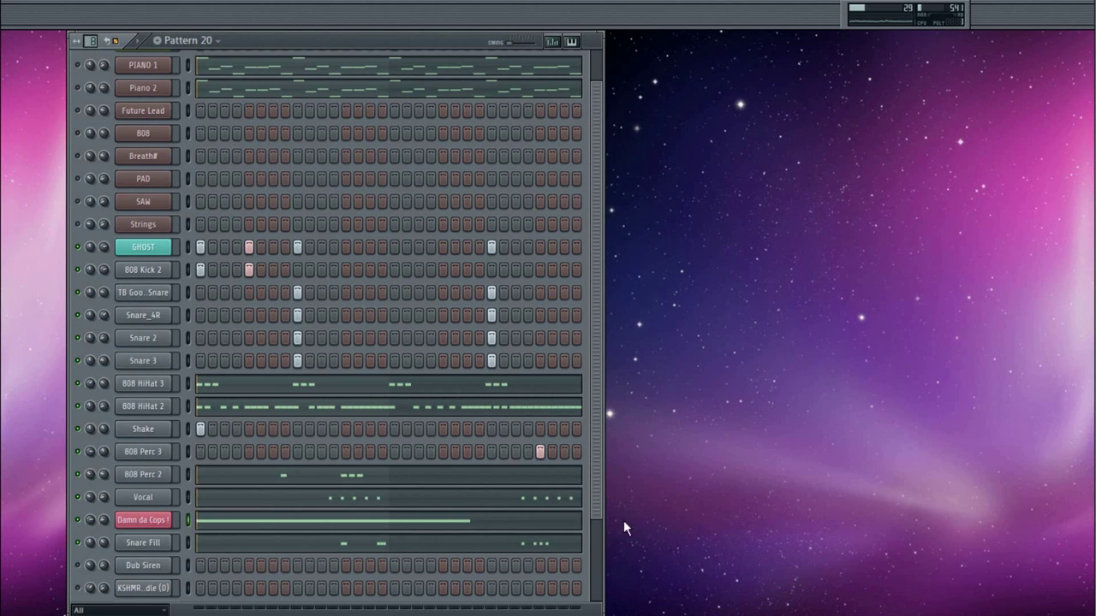
Check the Cut itself option of the Damn da Cops ! channel and look over the channel list.
right_click(171, 520)
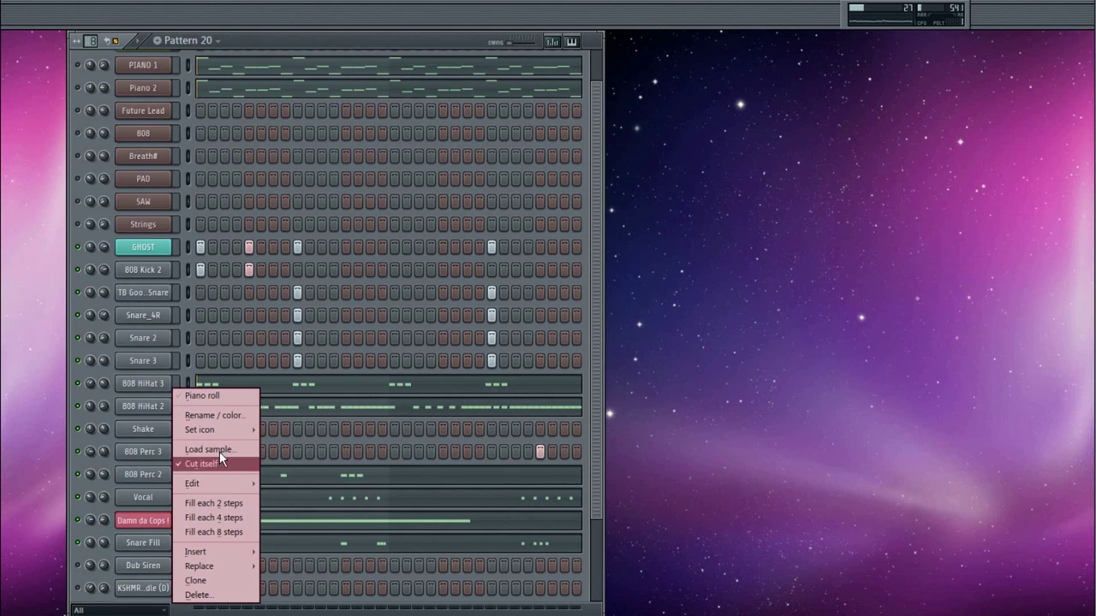
click(838, 292)
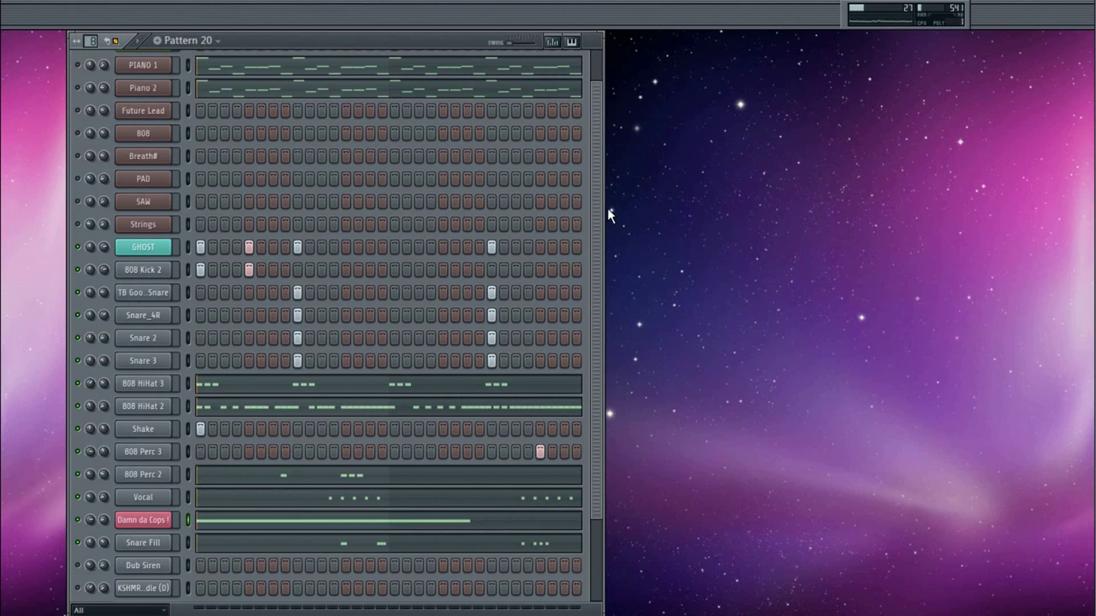
scroll(598, 203, up, 2)
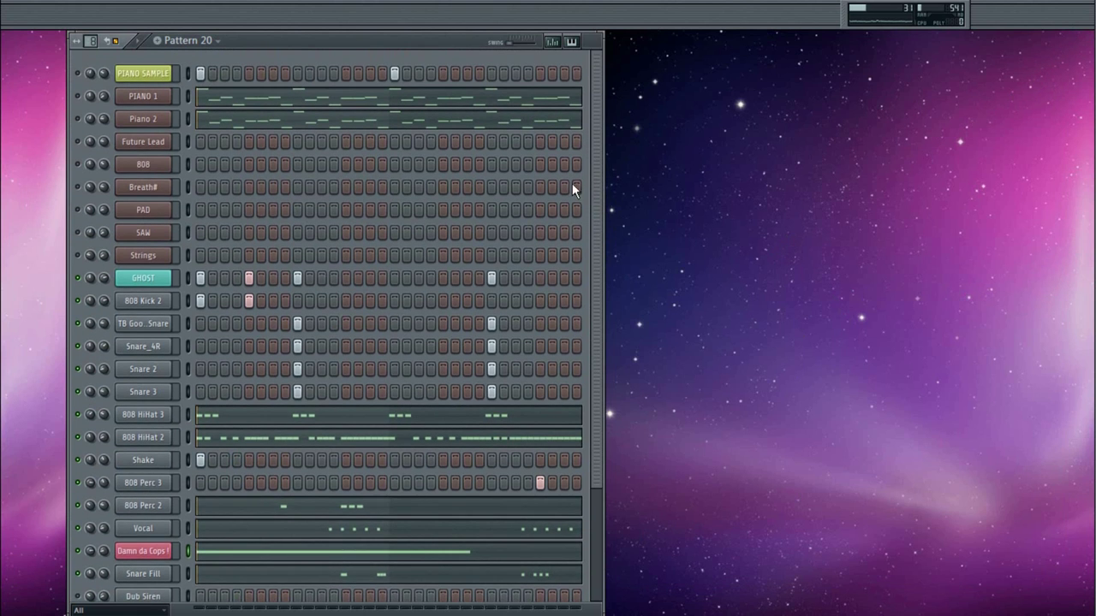
scroll(568, 289, down, 6)
scroll(576, 278, up, 1)
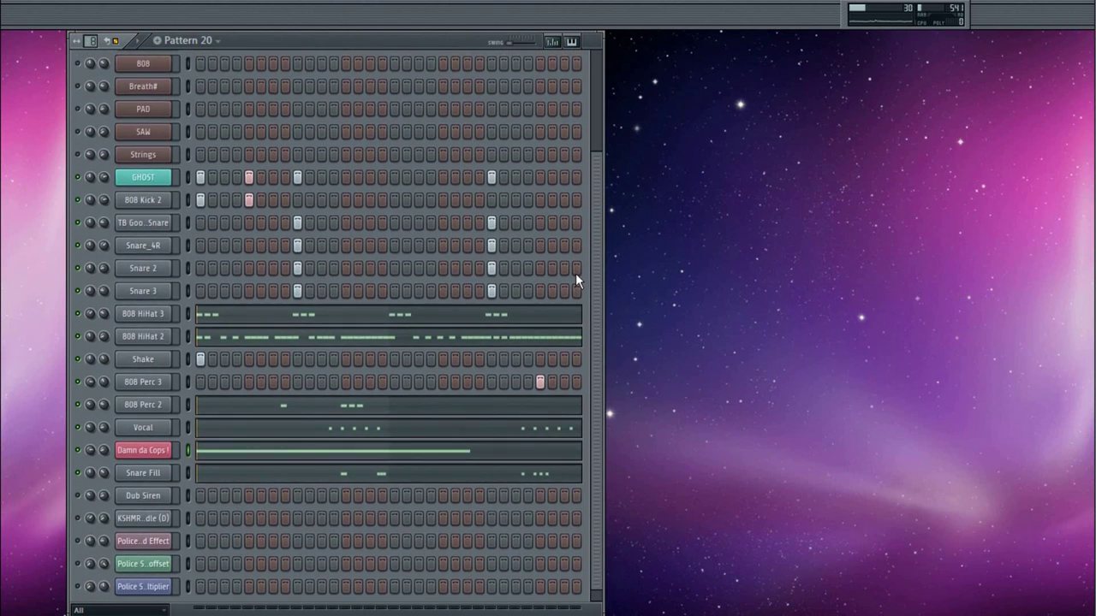
Check the Dub Siren channel's sample settings, then play the pattern with all the programmed parts.
click(143, 496)
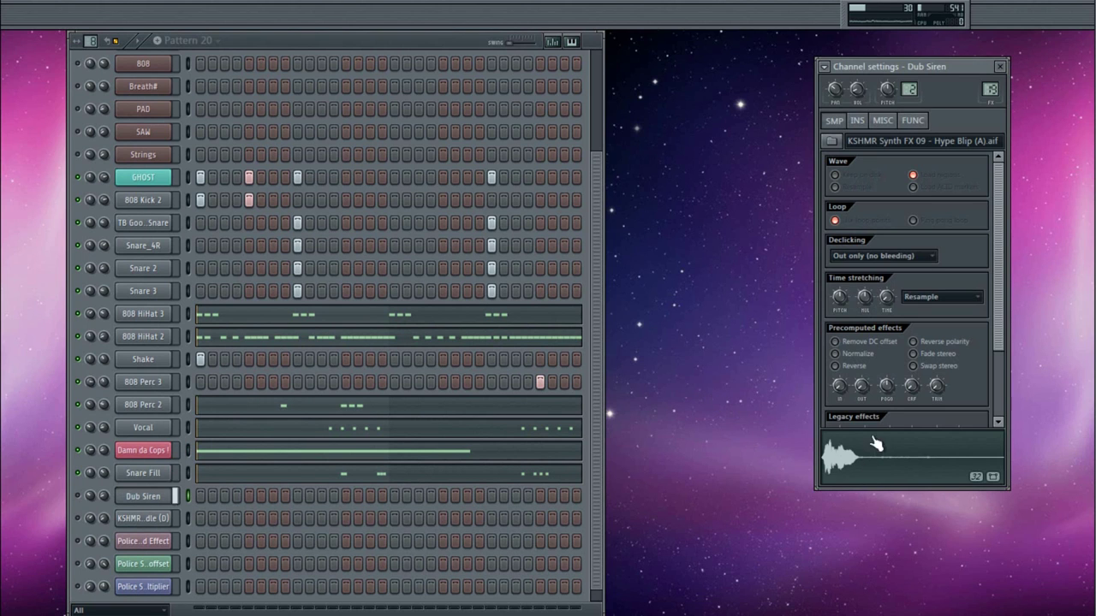
click(1000, 66)
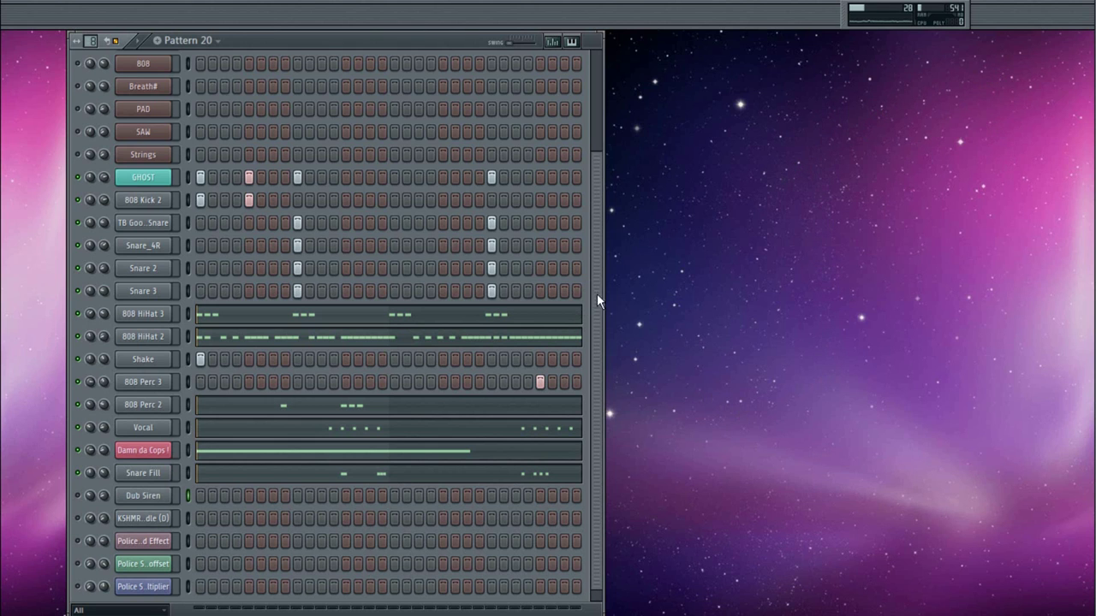
scroll(597, 294, up, 1)
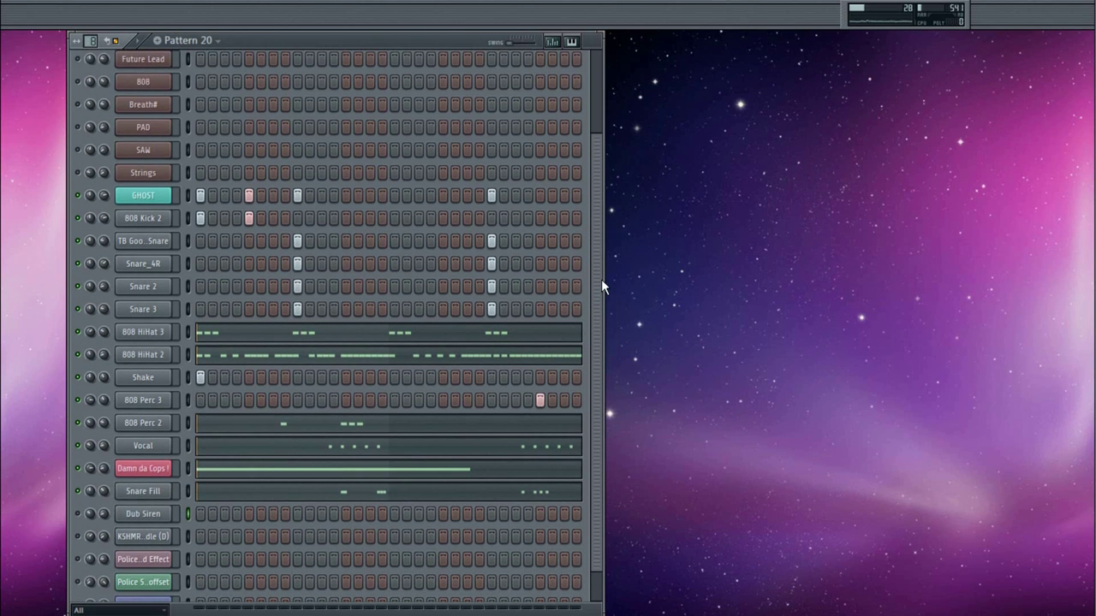
drag(601, 279, 589, 72)
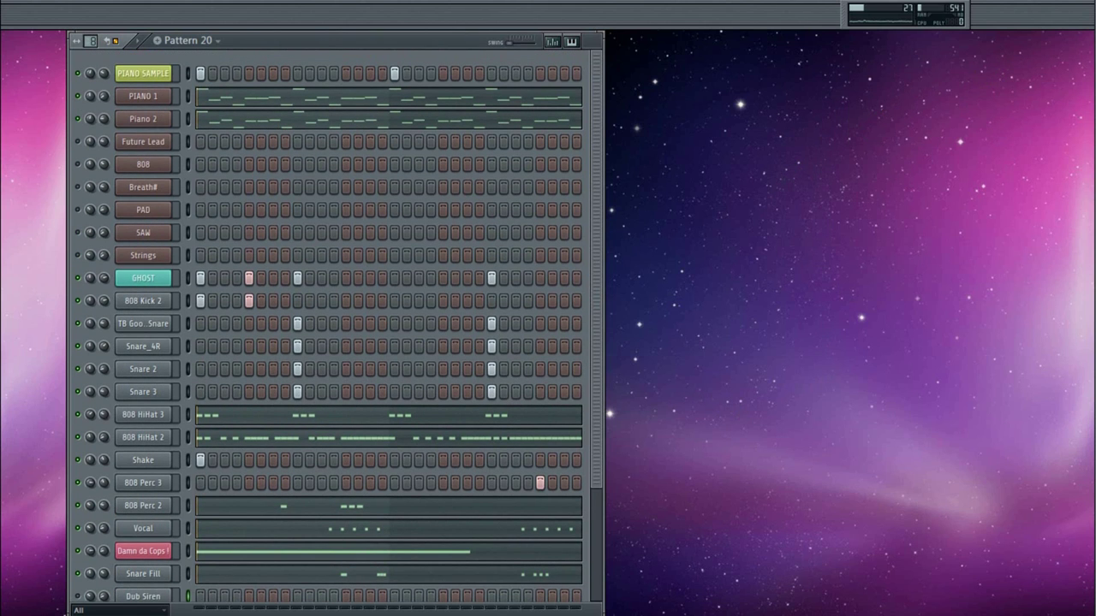
key(space)
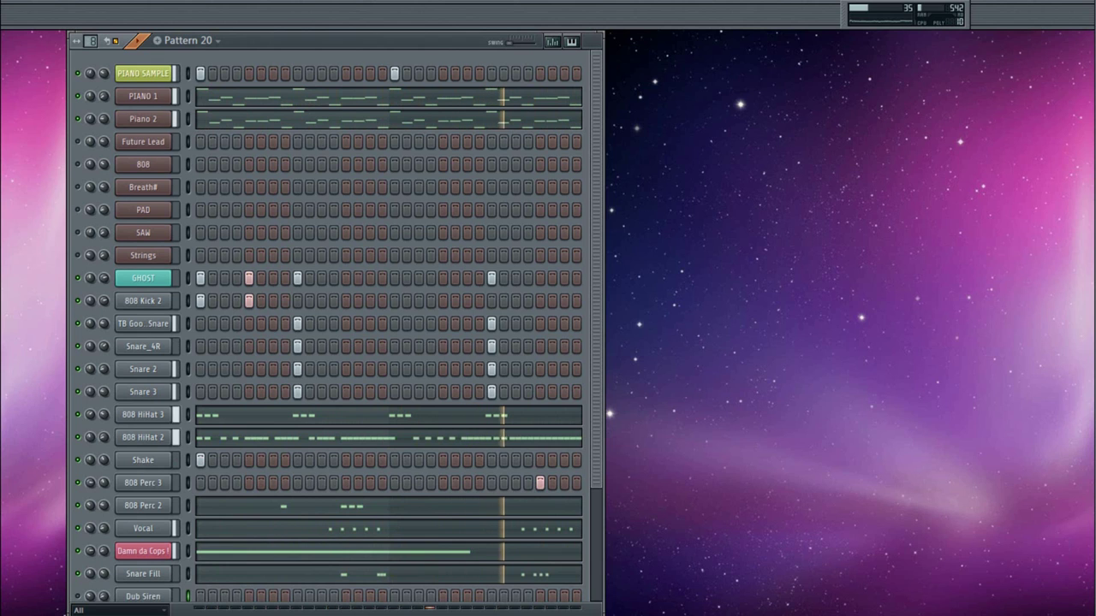
key(space)
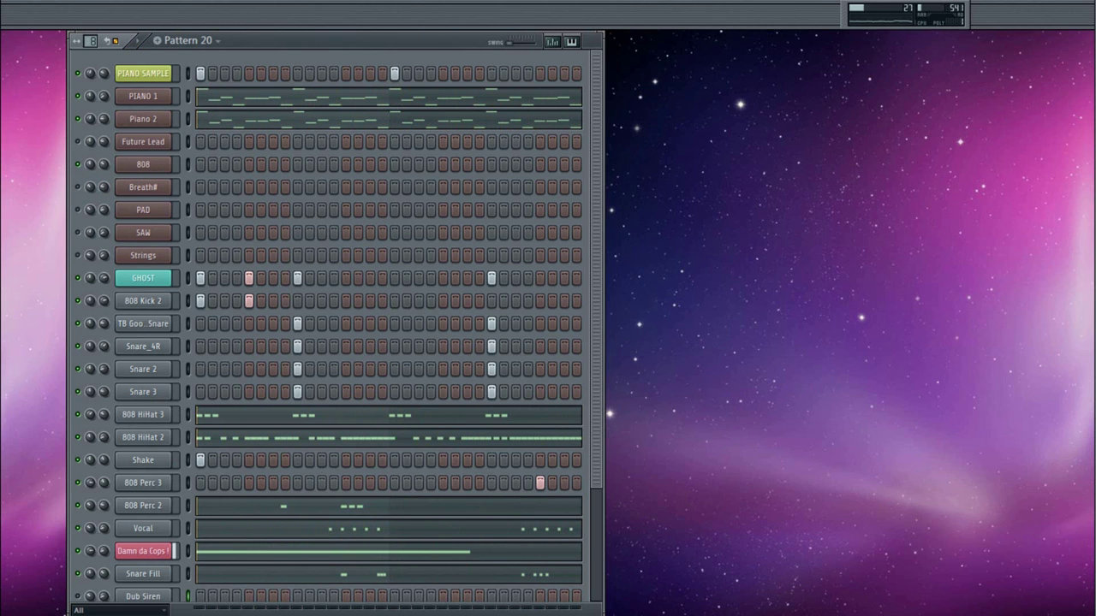
Check which preset is loaded in the 808 channel's synth.
click(143, 165)
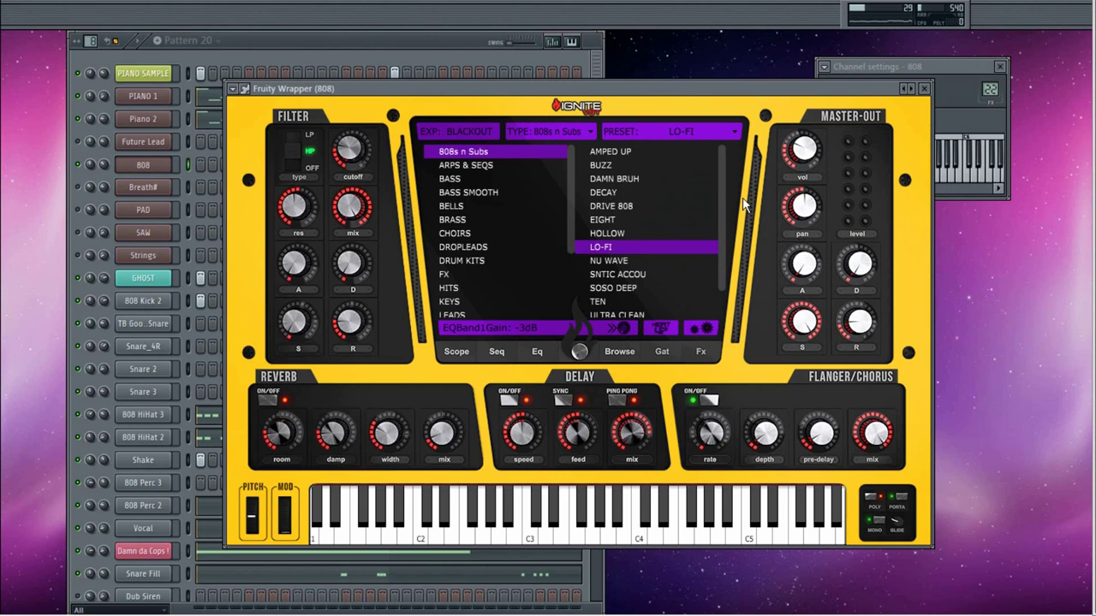
click(924, 88)
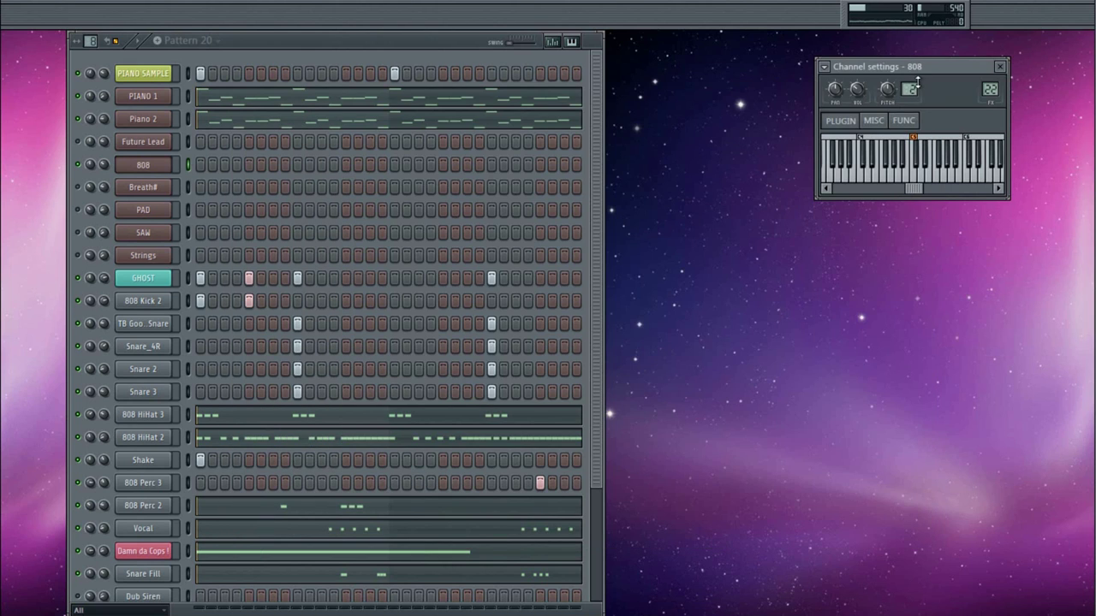
click(1000, 67)
Draw an A2 note in the 808 channel over bar 1's first two beats, trimming its end at 1/2 step snap before restoring Step snap.
right_click(150, 171)
click(212, 164)
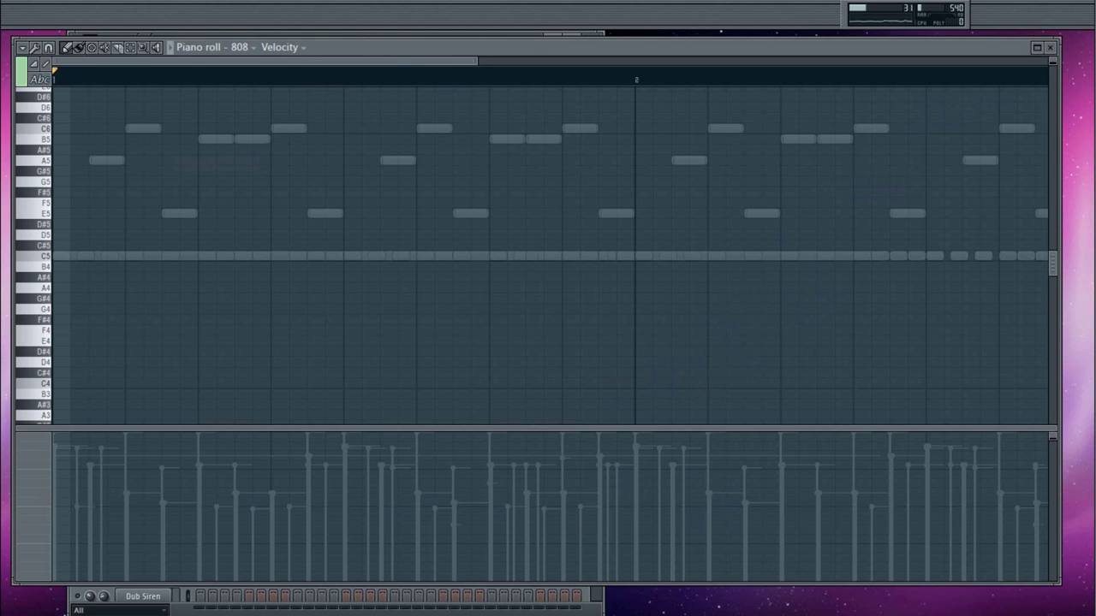
scroll(52, 402, down, 5)
click(53, 392)
click(64, 384)
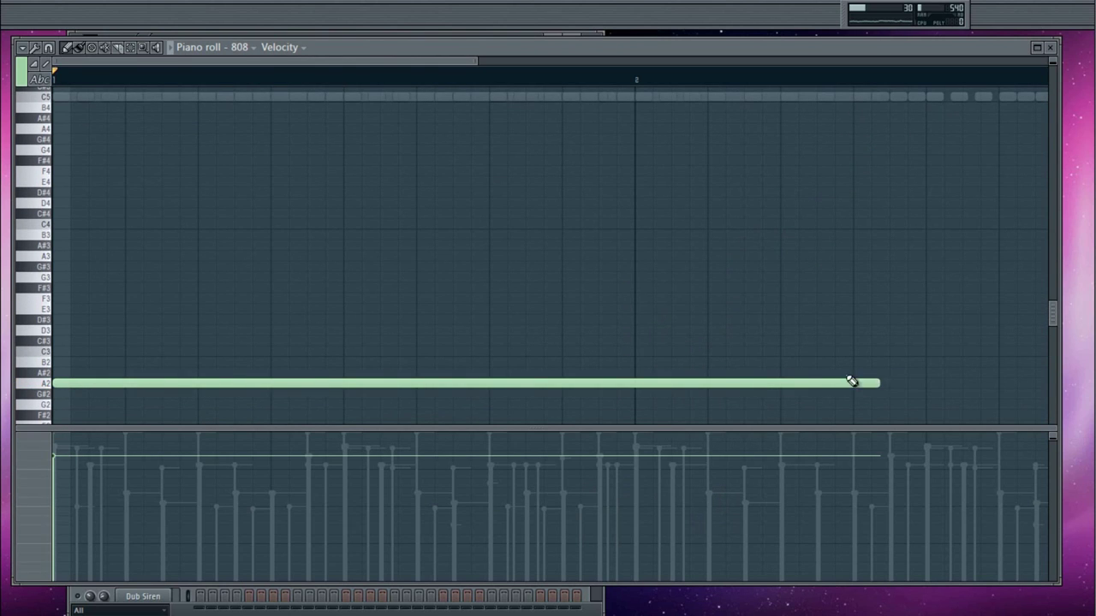
drag(878, 382, 202, 390)
click(773, 2)
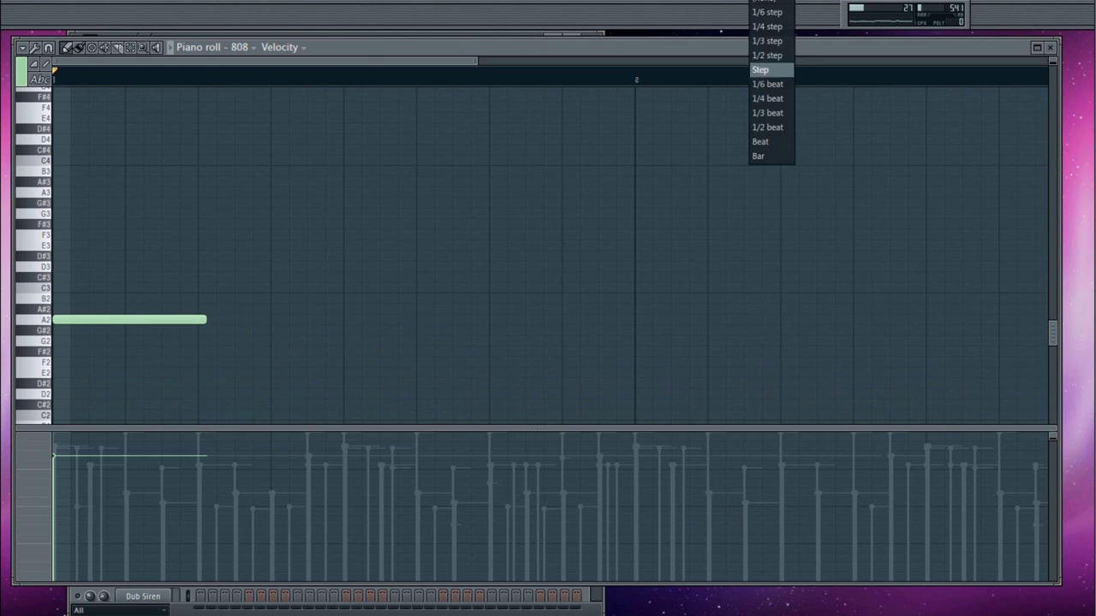
click(775, 58)
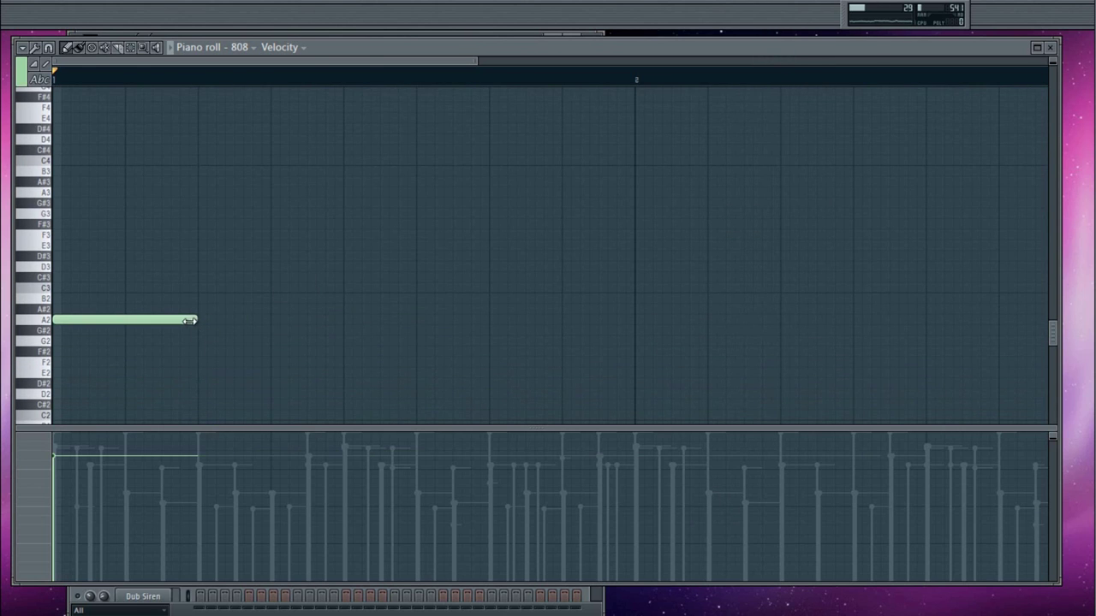
click(772, 3)
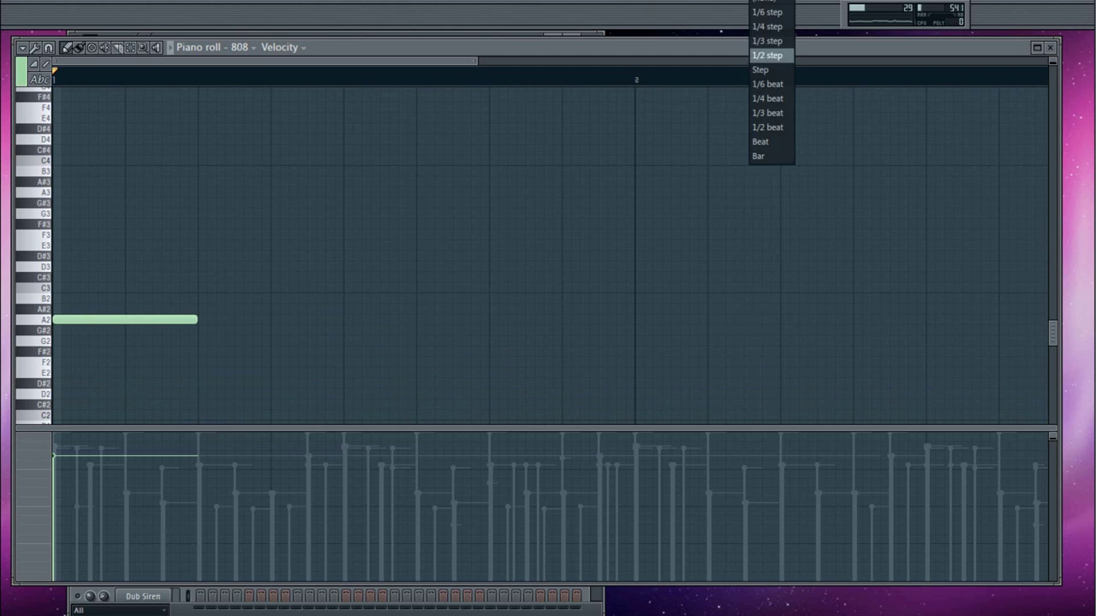
click(773, 74)
Add a one-beat A3 note on bar 1's third beat and a half-beat A2 note directly after it.
scroll(412, 300, up, 2)
scroll(412, 300, up, 2)
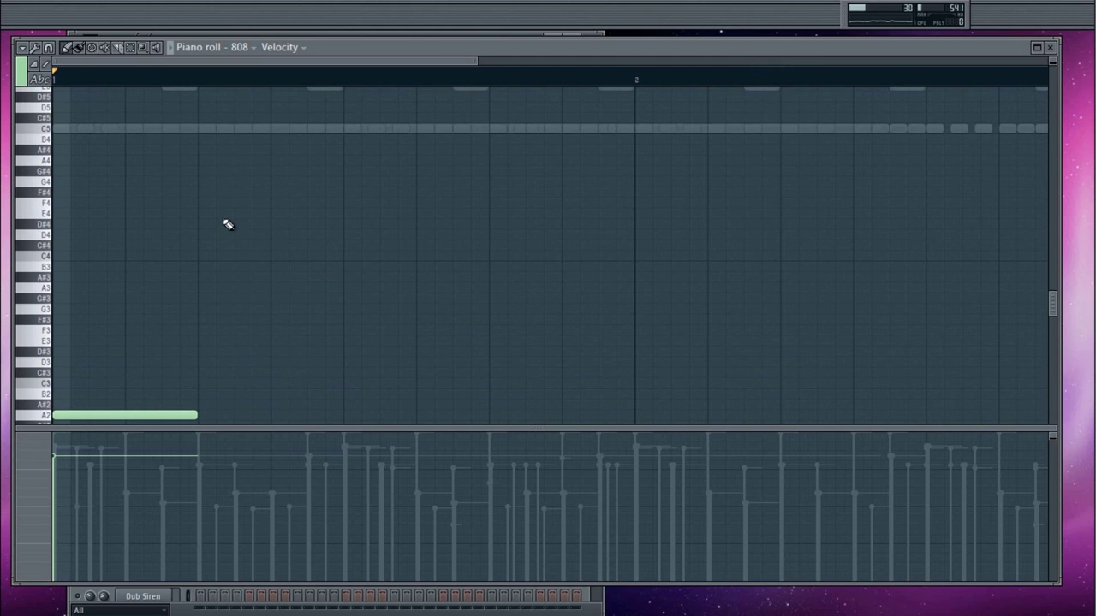
mouse_move(206, 165)
mouse_down()
mouse_move(206, 299)
mouse_move(208, 277)
mouse_move(210, 287)
mouse_up()
key(space)
drag(349, 292, 271, 299)
key(space)
scroll(316, 308, down, 2)
click(276, 352)
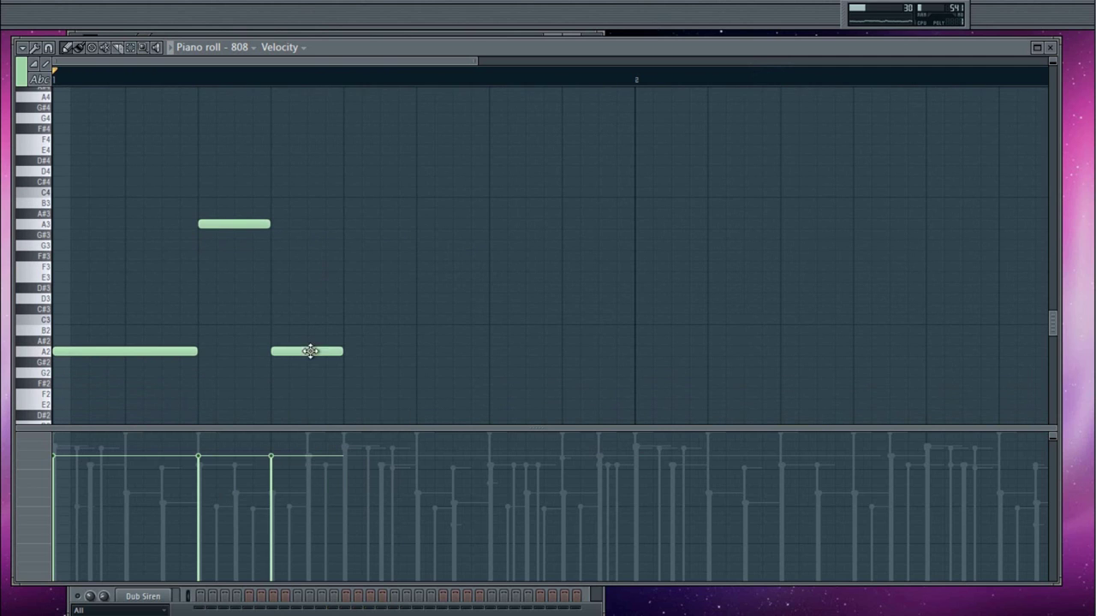
drag(347, 357, 308, 357)
Add a one-beat A3 note from the middle of bar 1's fourth beat and a half-beat A2 on beat five, and play the pattern.
click(313, 227)
drag(349, 228, 381, 227)
click(367, 353)
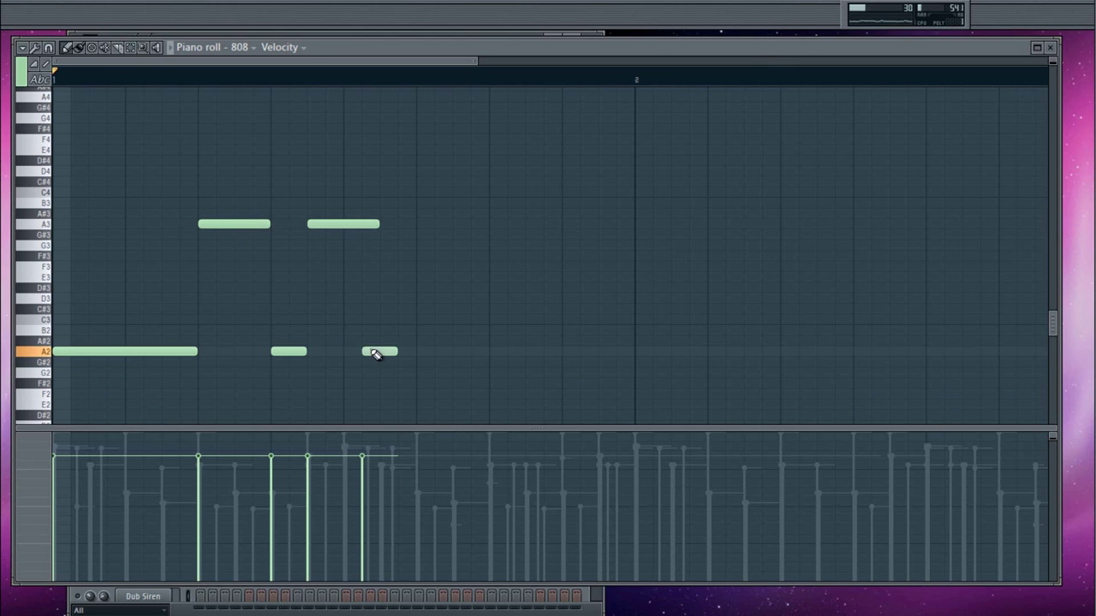
drag(375, 351, 357, 351)
key(space)
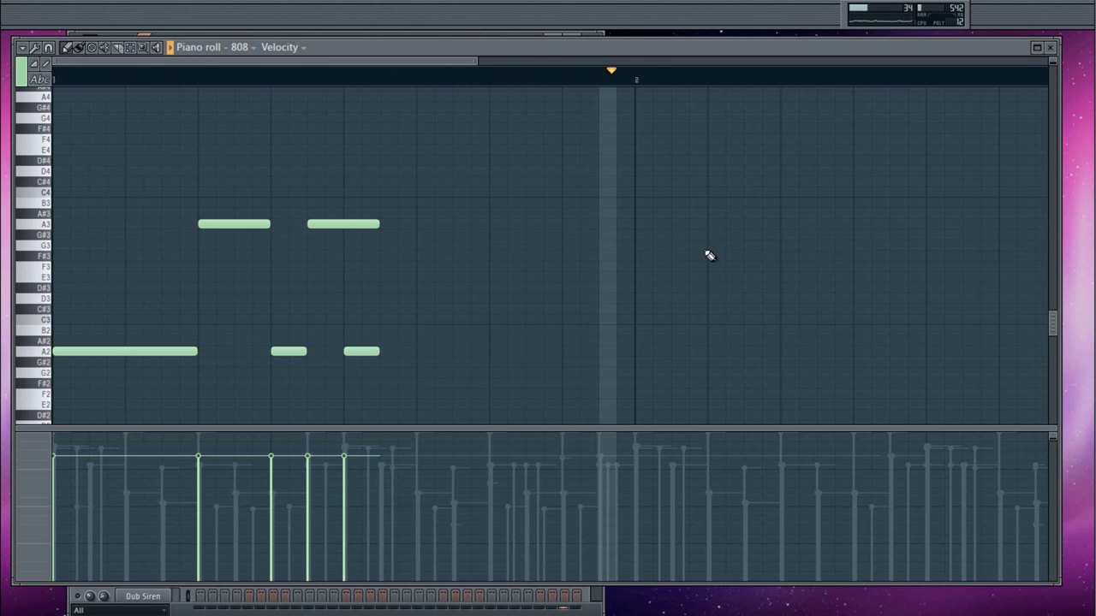
key(space)
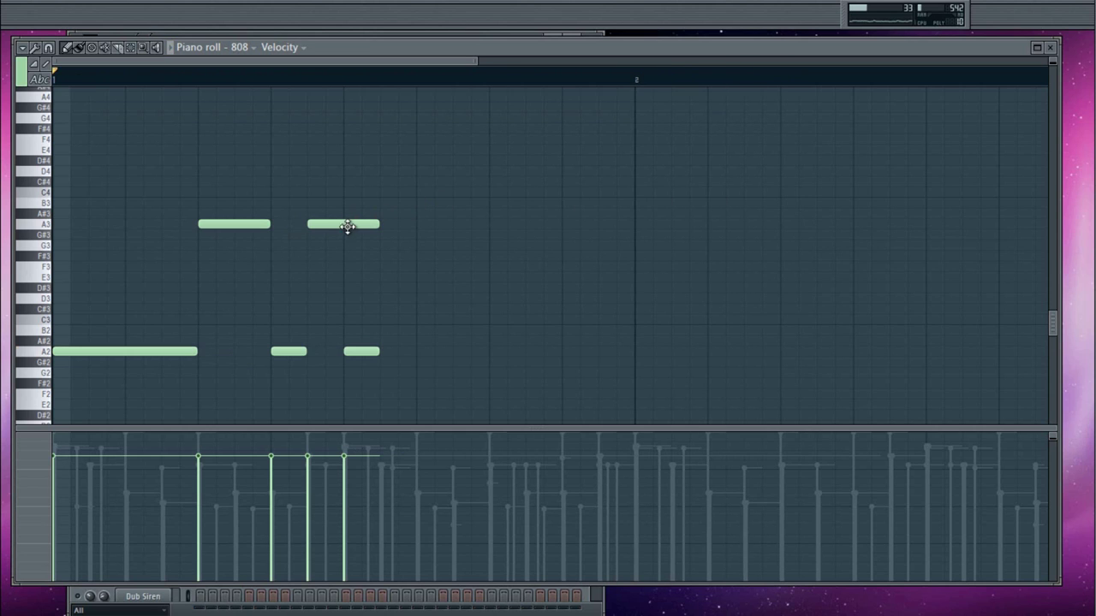
Add a one-beat A3 note on the last beat of bar 1 and a half-beat A2 note ending at bar 2.
click(569, 226)
click(364, 352)
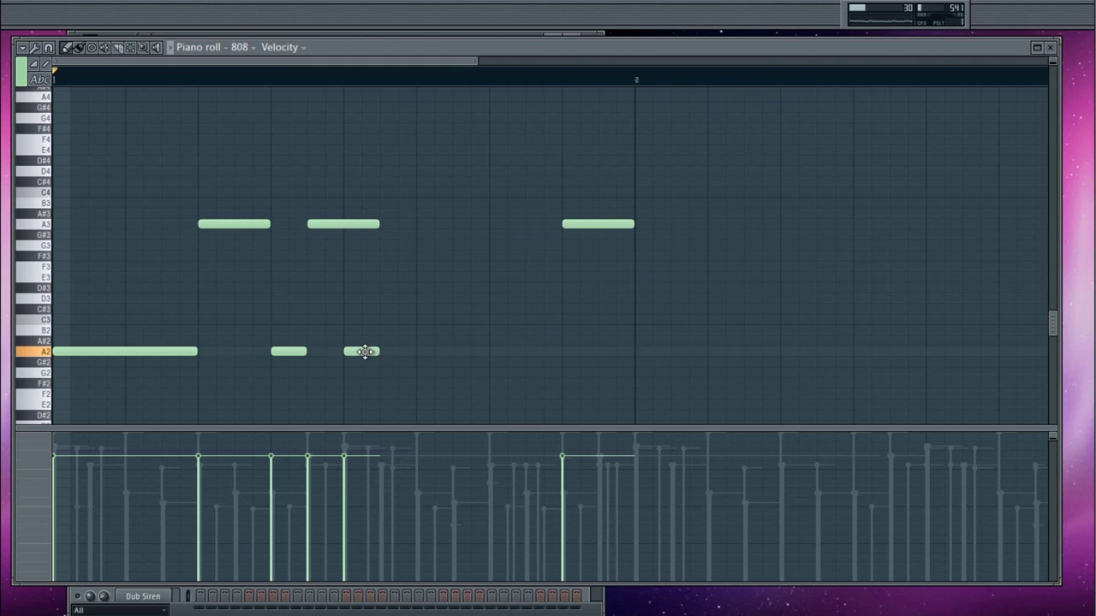
click(601, 351)
Duplicate all the 808 notes of bar 1 into bar 2.
key(ctrl+a)
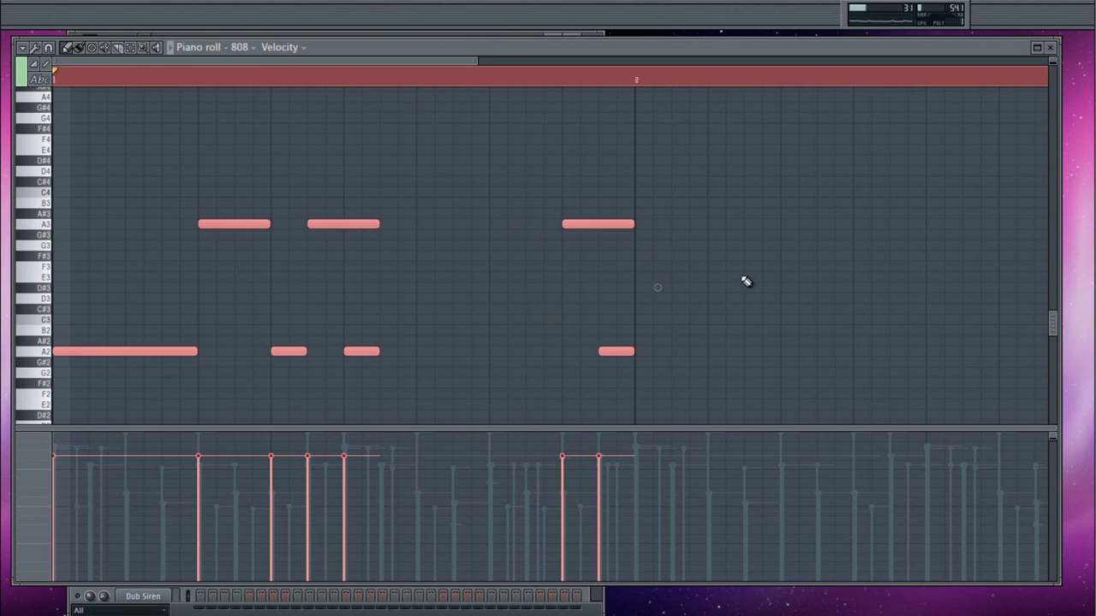
drag(423, 60, 528, 60)
key(ctrl+b)
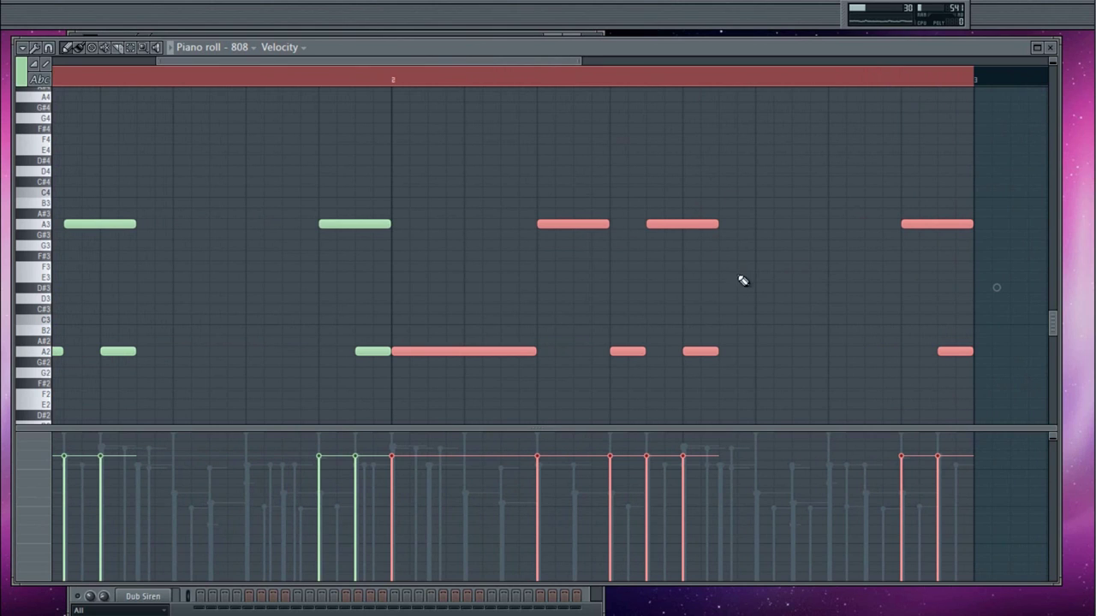
Delete the middle A3 note and the two short A2 notes around it in bar 2, and close the 808 piano roll.
right_click(675, 224)
right_click(698, 351)
right_click(638, 351)
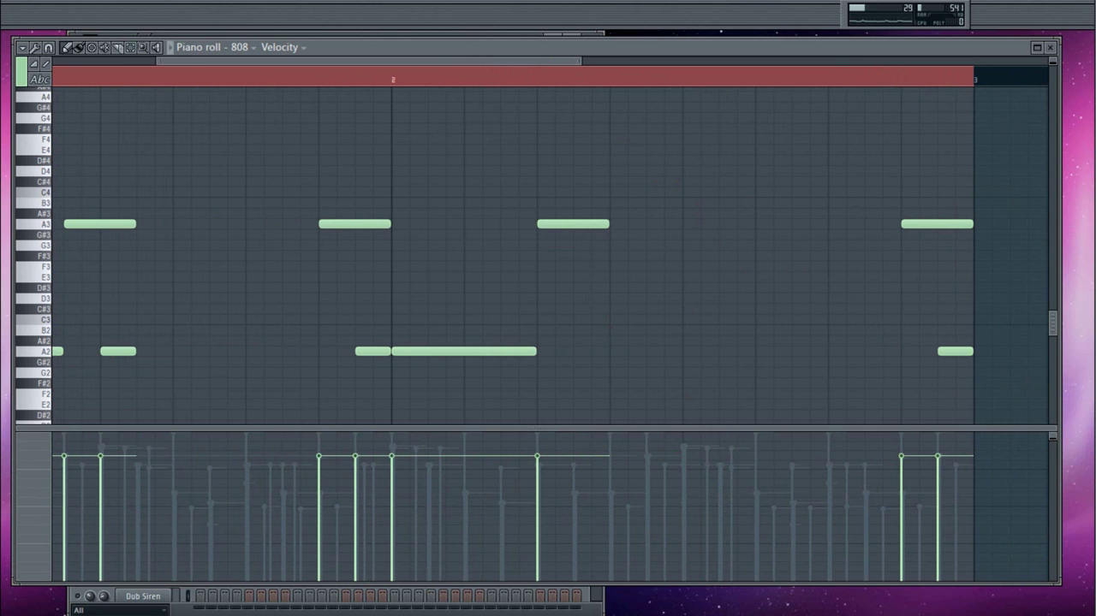
click(1050, 49)
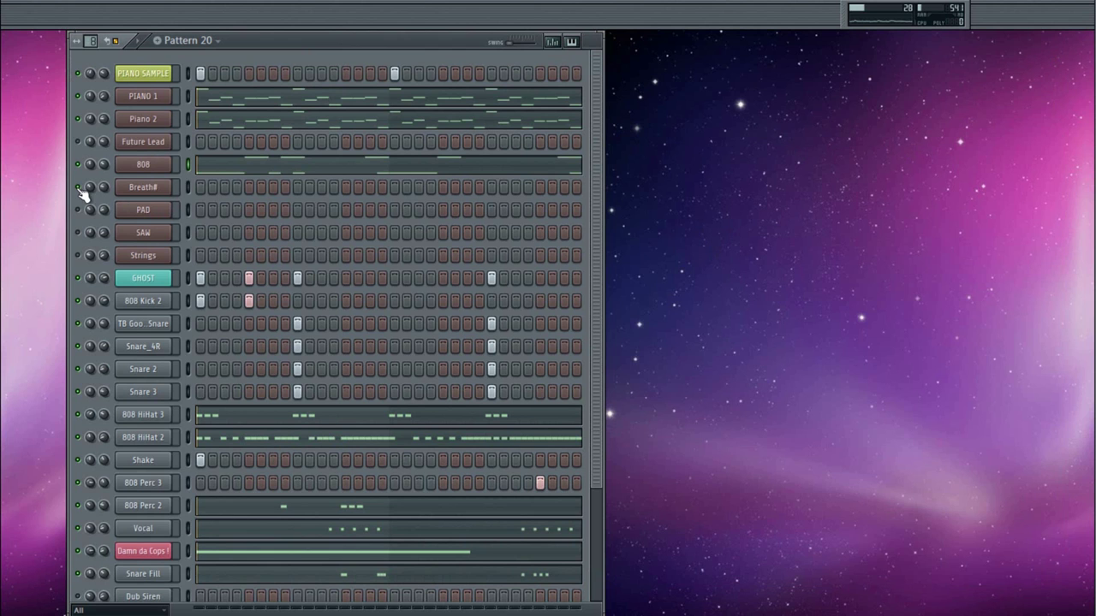
Check which preset is loaded in the Breath# channel's synth.
click(161, 186)
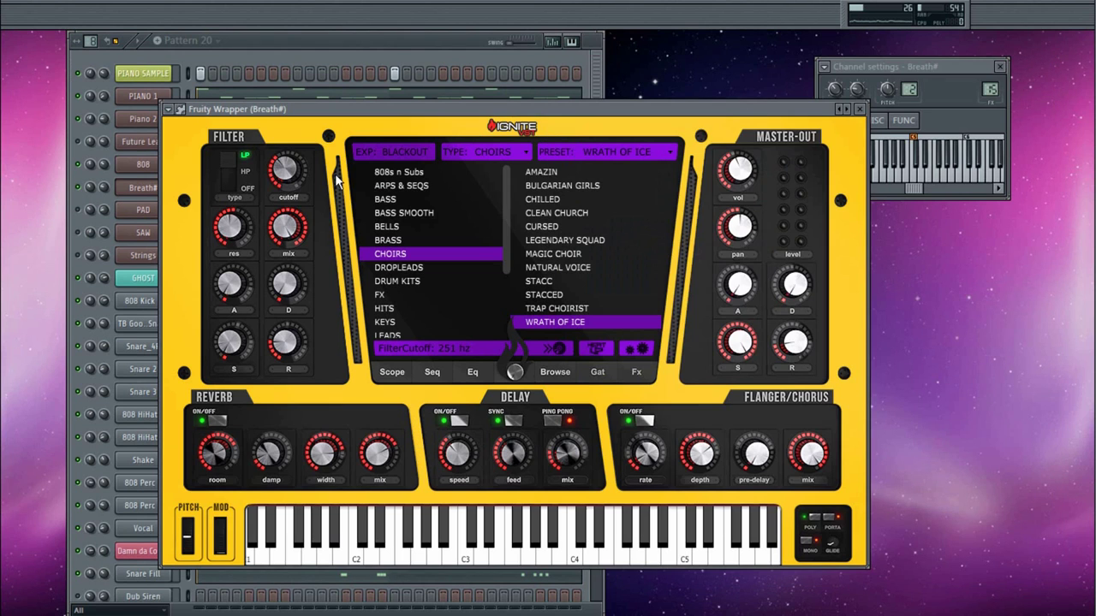
click(860, 109)
click(999, 66)
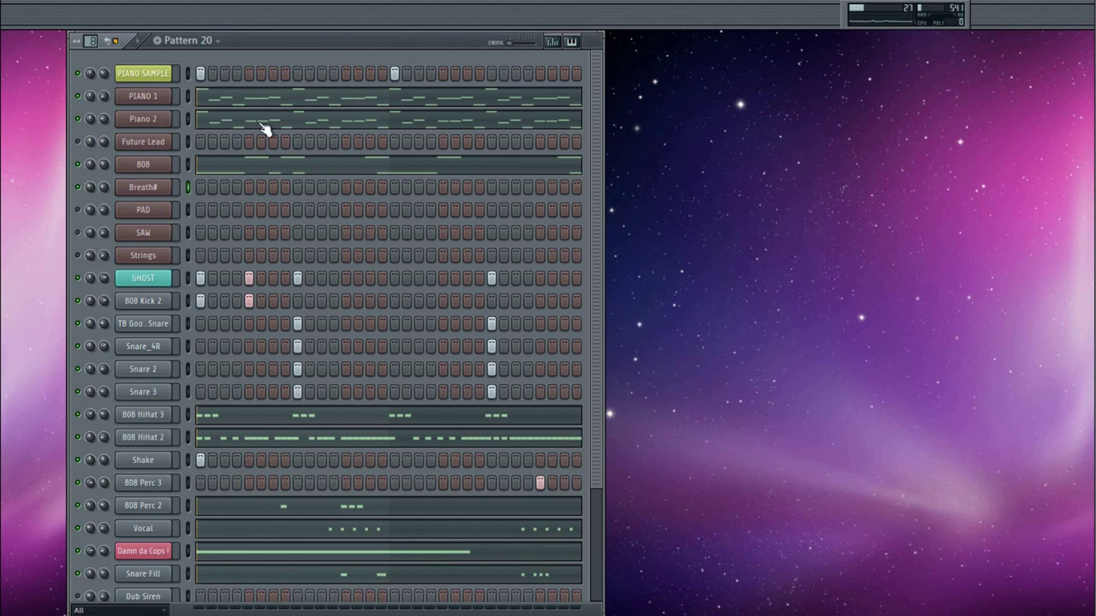
Draw two bar-long A4 notes in the Breath# channel, one filling bar 1 and one filling bar 2.
right_click(146, 186)
click(243, 185)
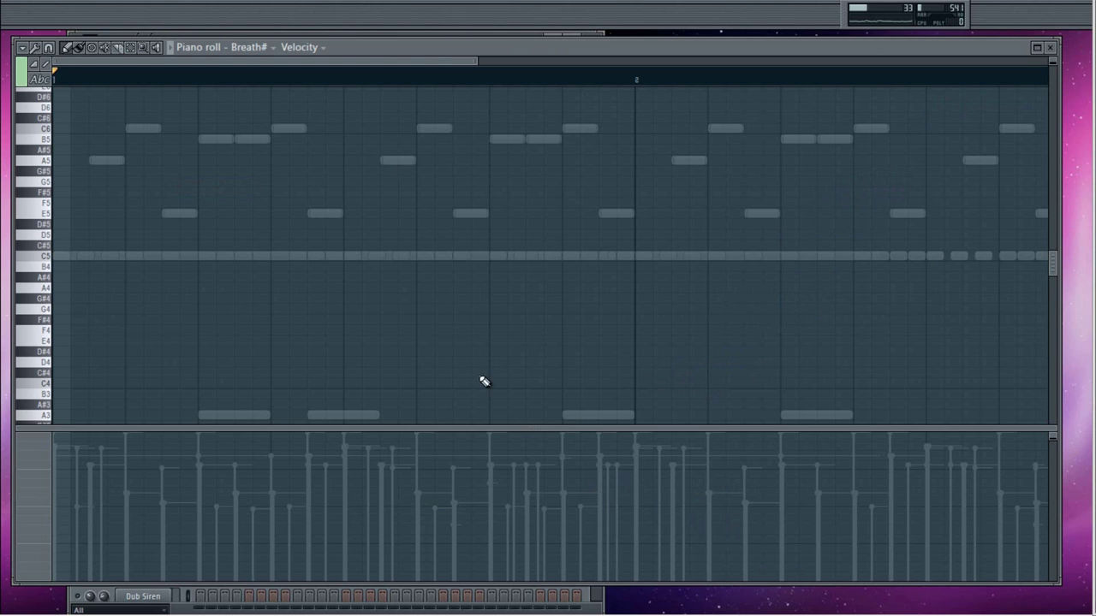
click(45, 290)
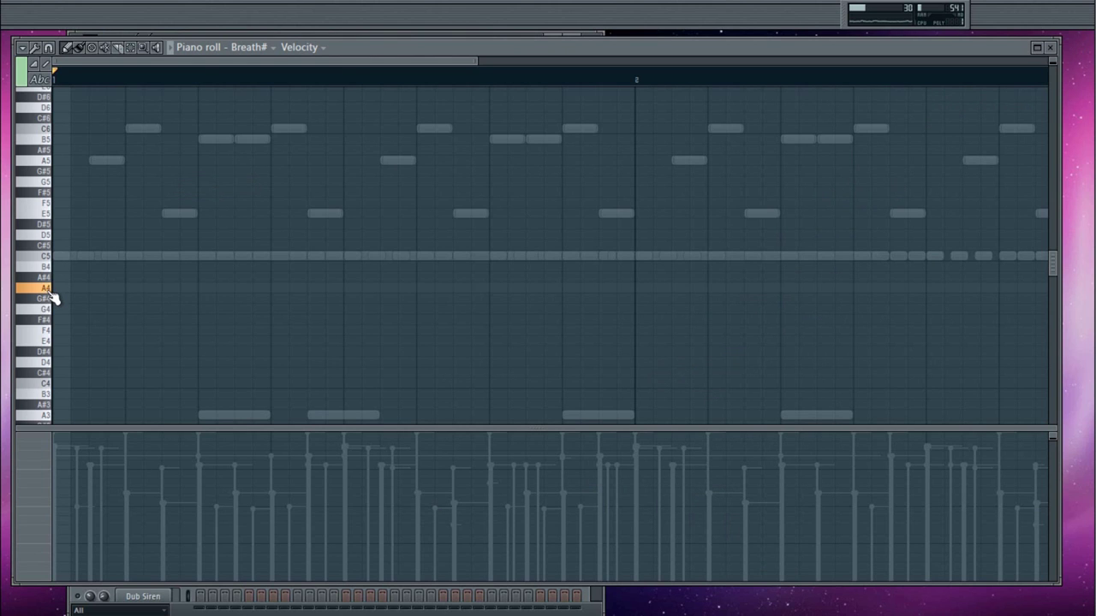
click(68, 291)
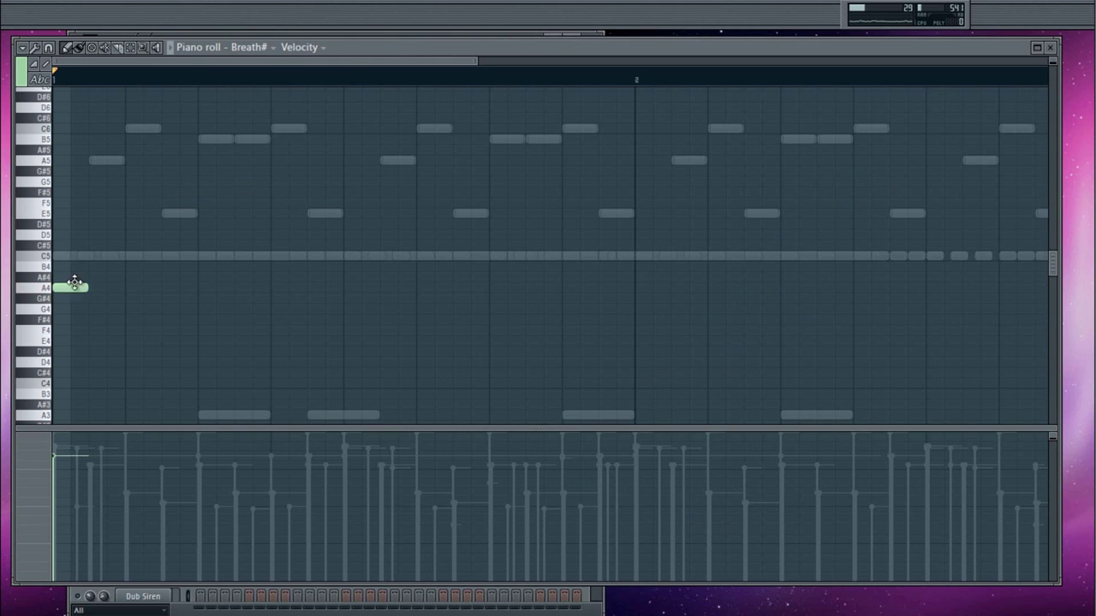
drag(91, 292, 634, 307)
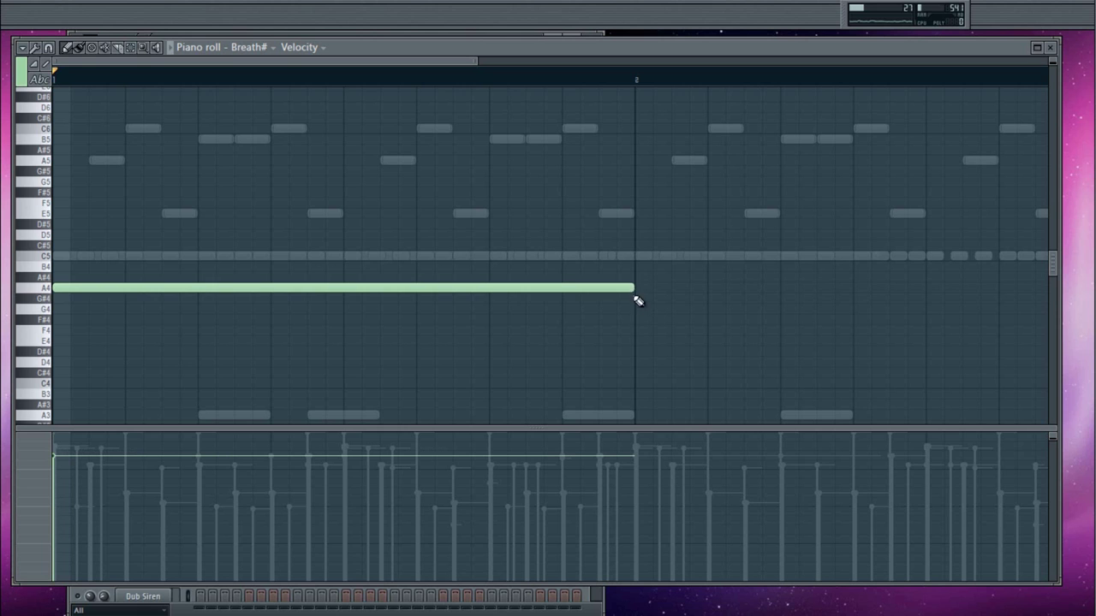
click(642, 290)
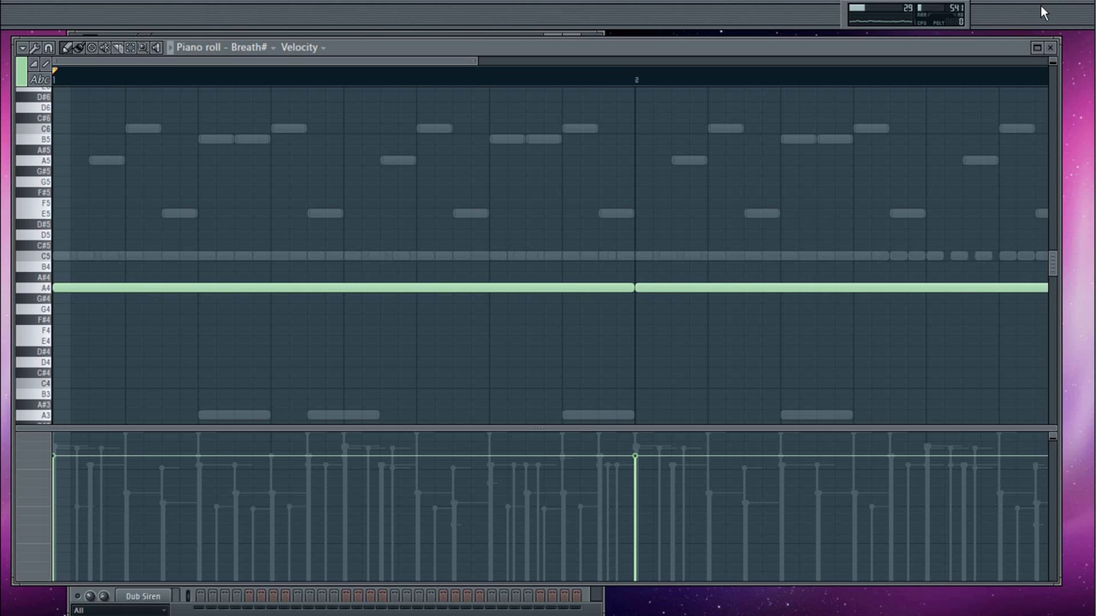
click(1050, 47)
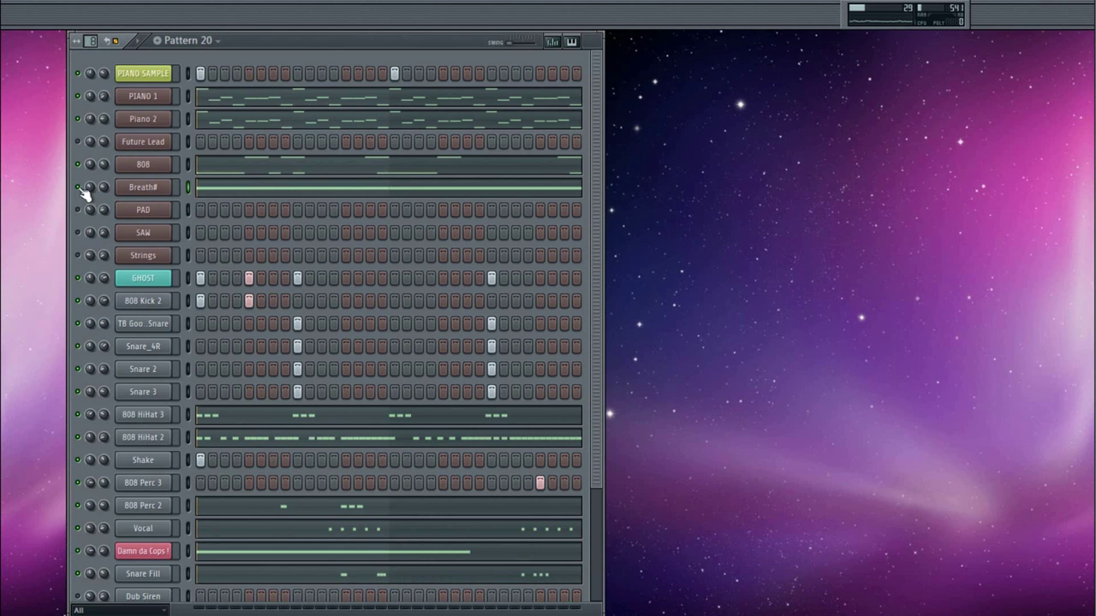
Check which preset is loaded in the PAD channel's synth.
click(143, 214)
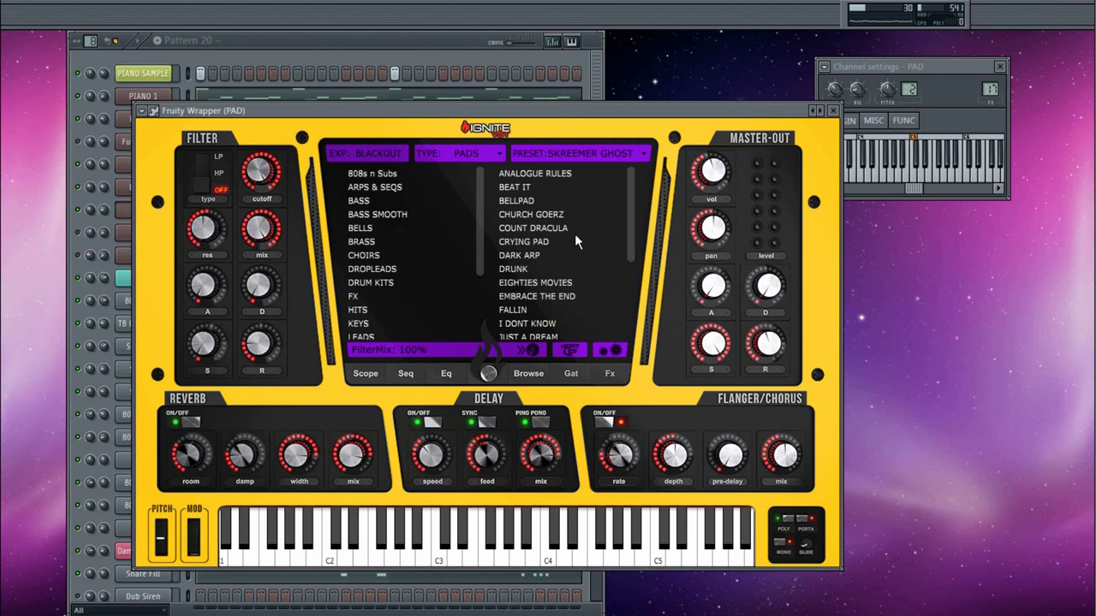
click(833, 111)
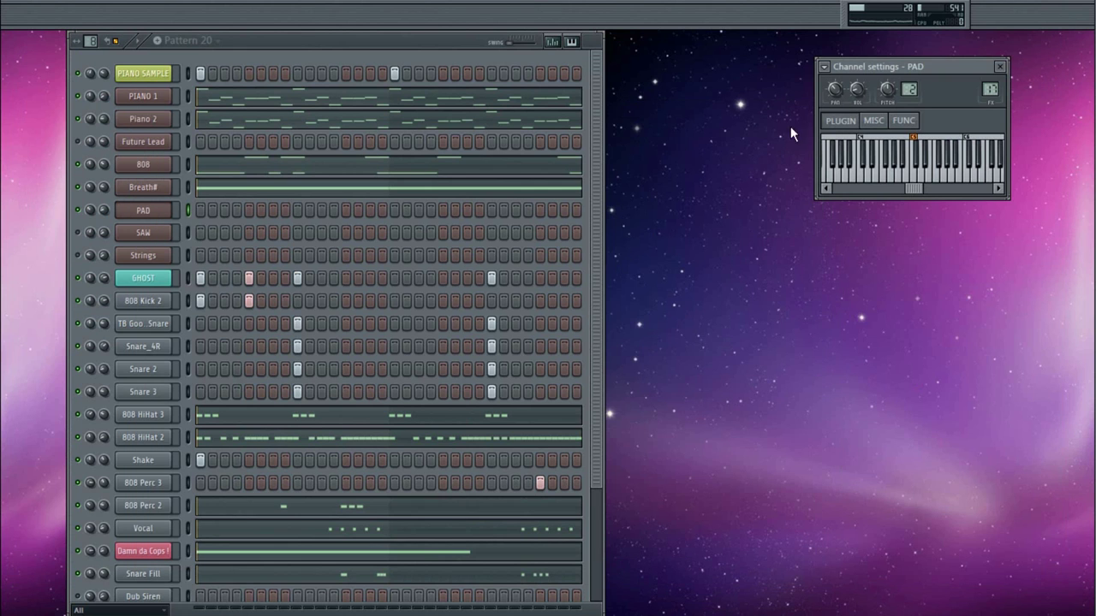
click(998, 67)
Draw one long A2 note in the PAD channel from the start of bar 1 to about two thirds through bar 2.
right_click(156, 212)
click(206, 213)
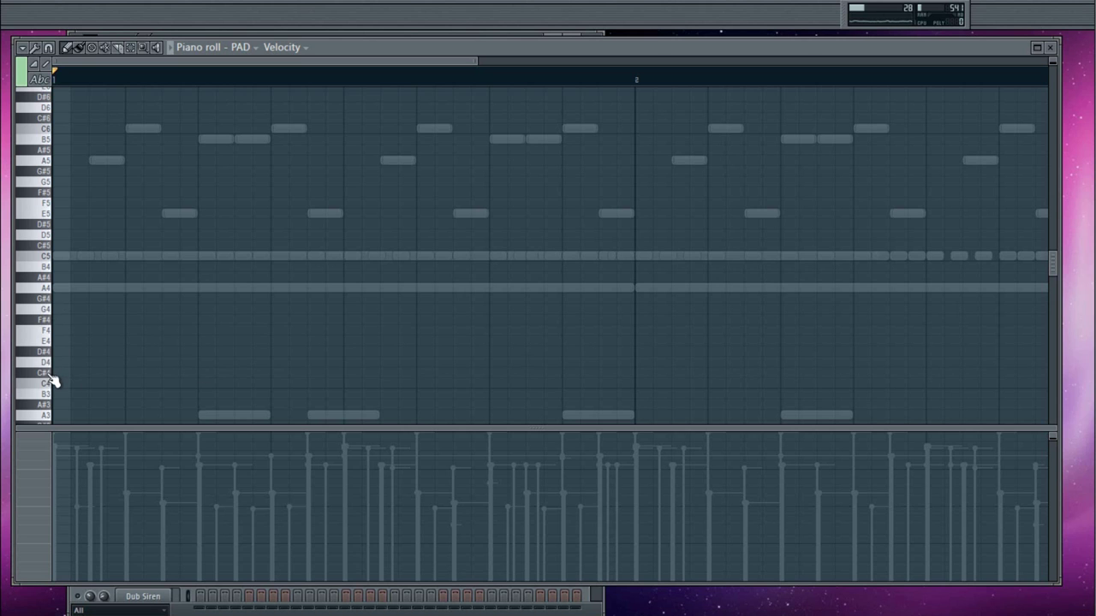
scroll(53, 369, down, 4)
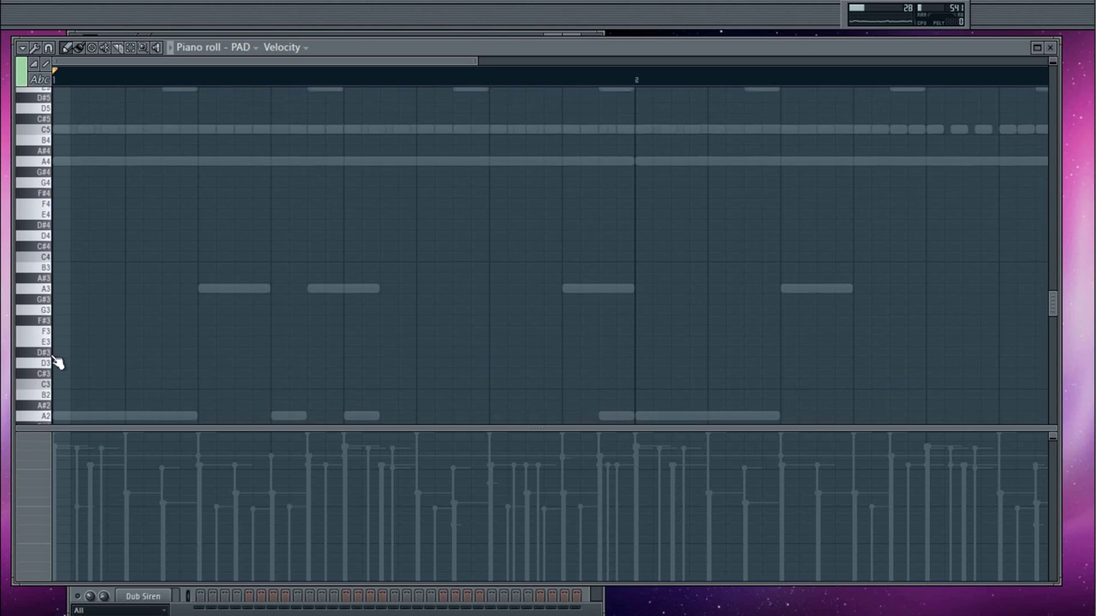
click(54, 417)
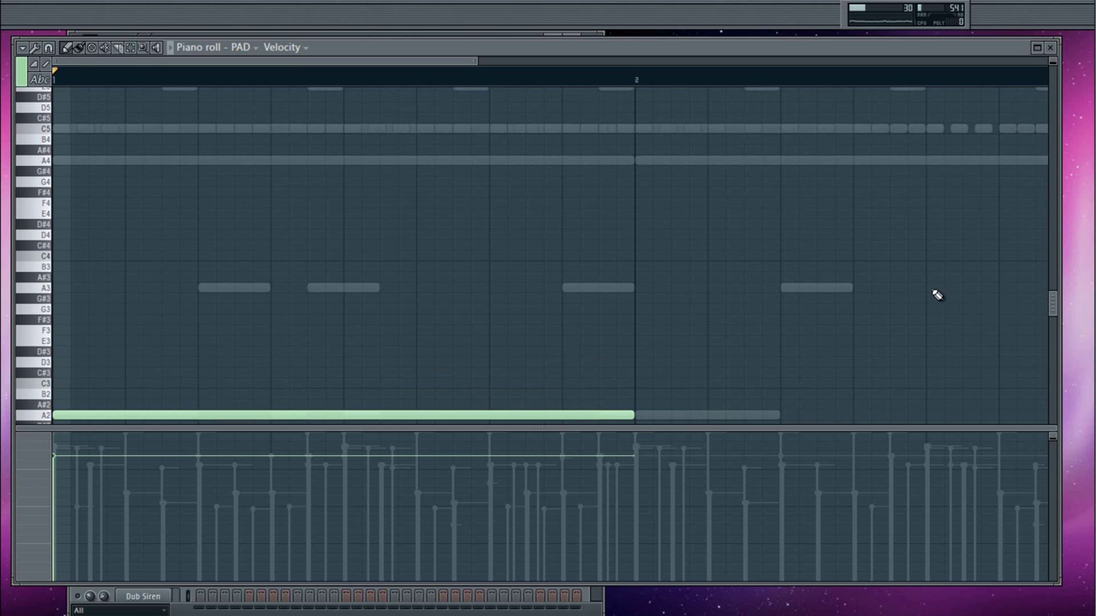
scroll(899, 246, down, 2)
scroll(580, 362, down, 2)
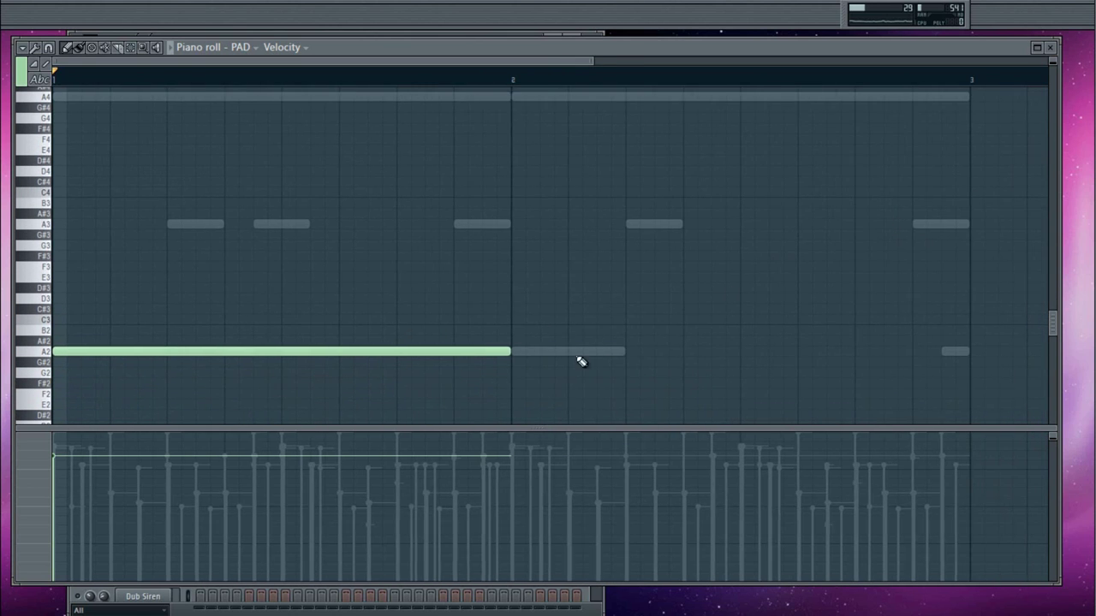
drag(513, 352, 955, 354)
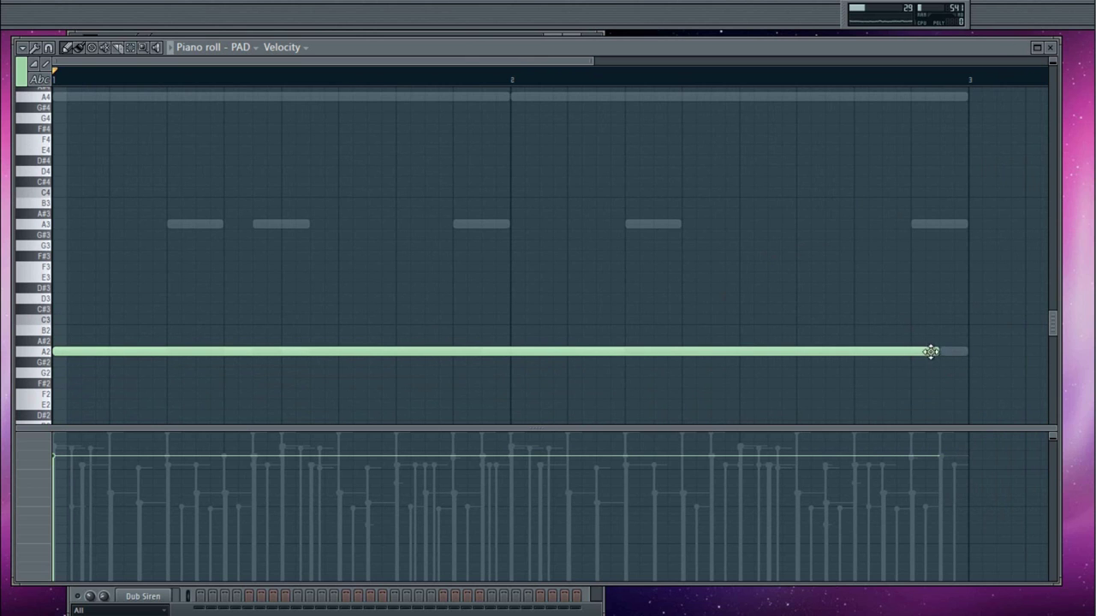
drag(937, 351, 814, 364)
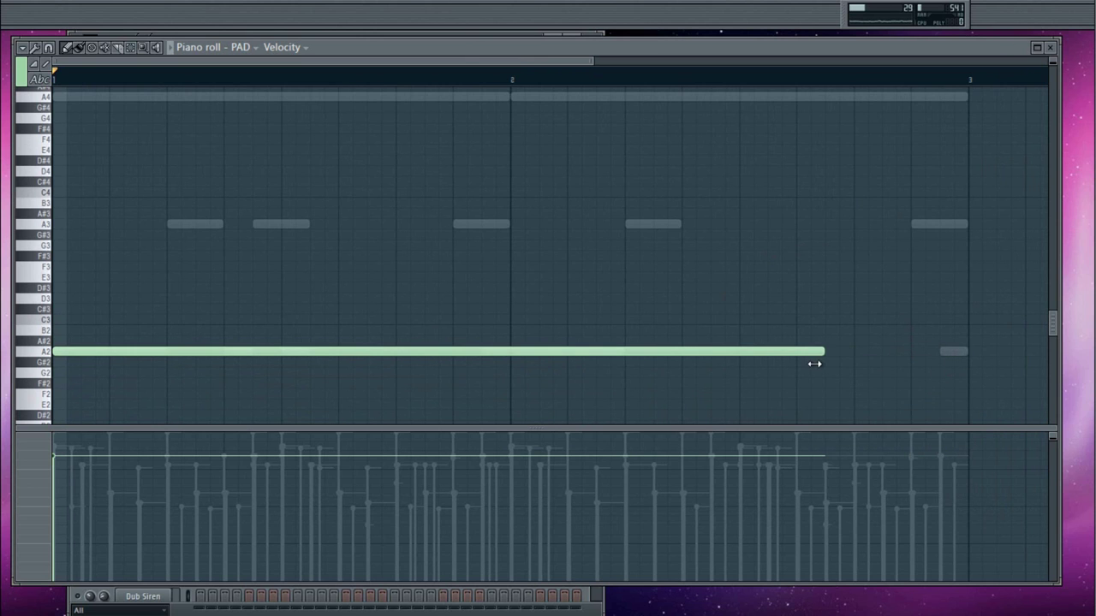
click(1051, 48)
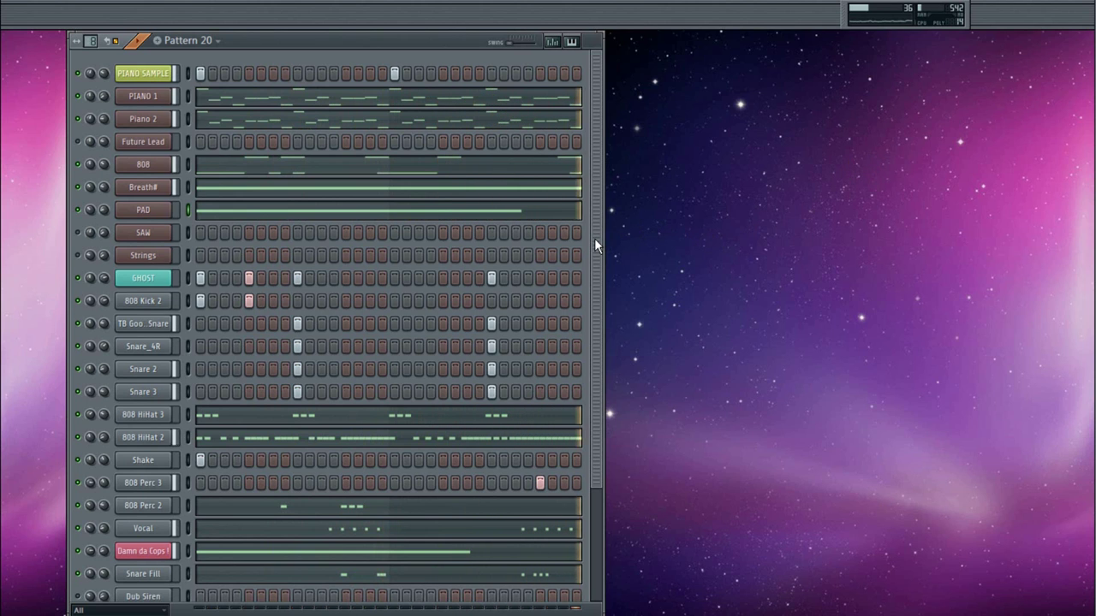
Copy all channels of Pattern 20 into the new Pattern 21 and extend the visible step grid to 32 steps.
scroll(596, 253, down, 2)
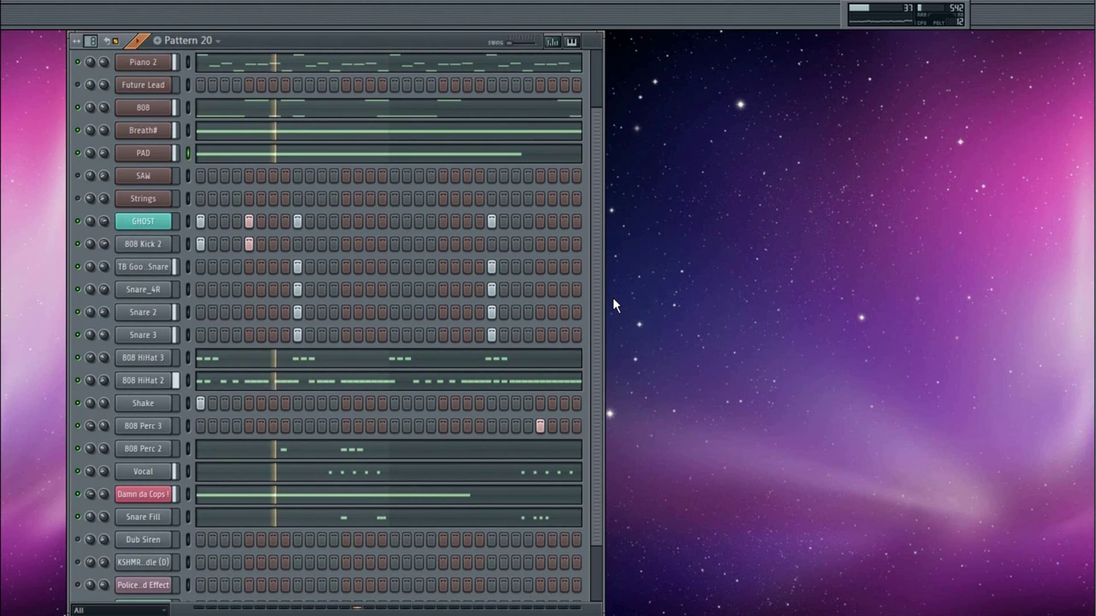
scroll(613, 257, up, 2)
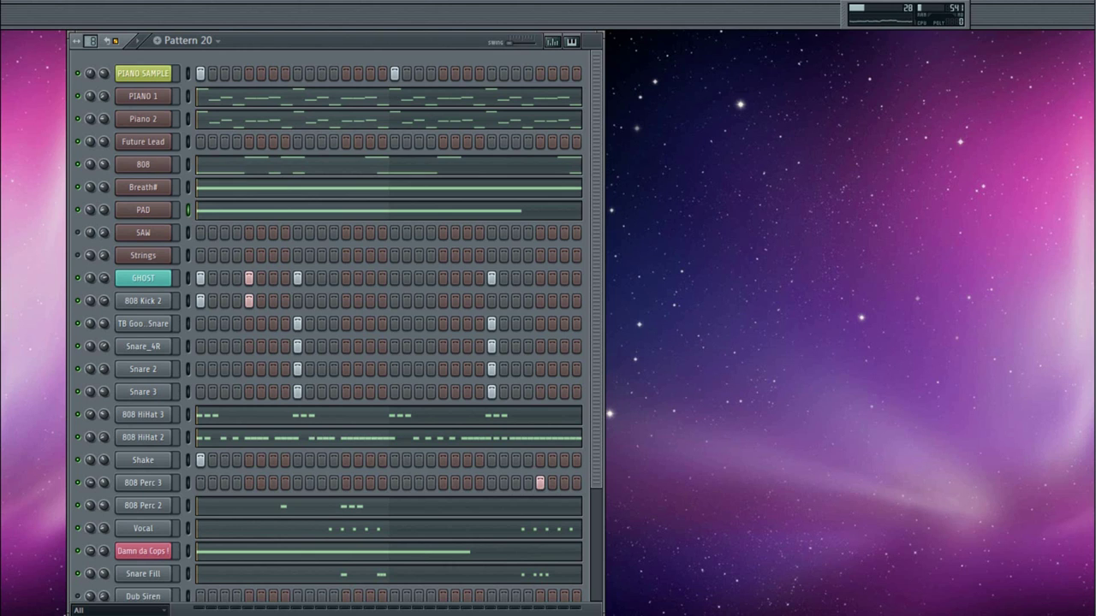
key(ctrl+a)
key(F4)
key(ctrl+v)
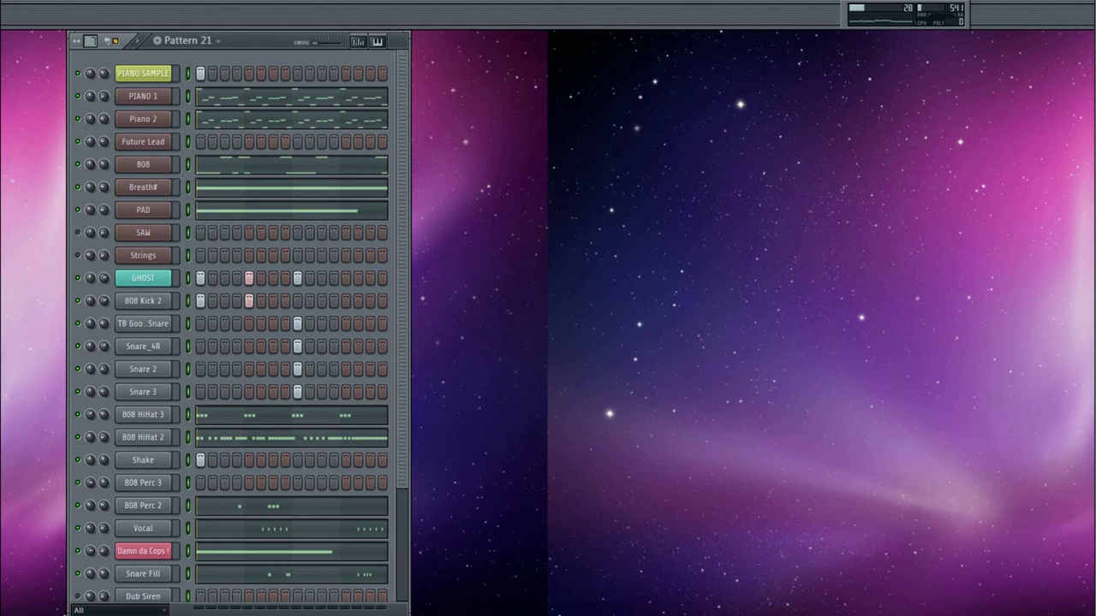
drag(91, 40, 91, 18)
Cut the notes out of the 808, Breath# and PAD channels in Pattern 21.
click(188, 164)
key(ctrl+x)
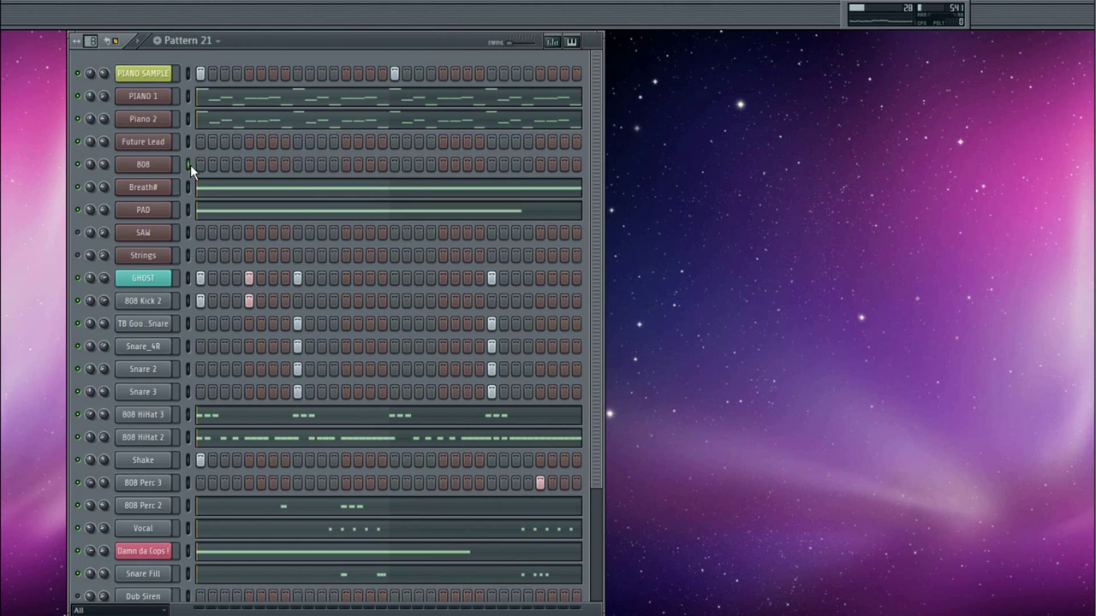
ctrl+click(188, 209)
key(ctrl+x)
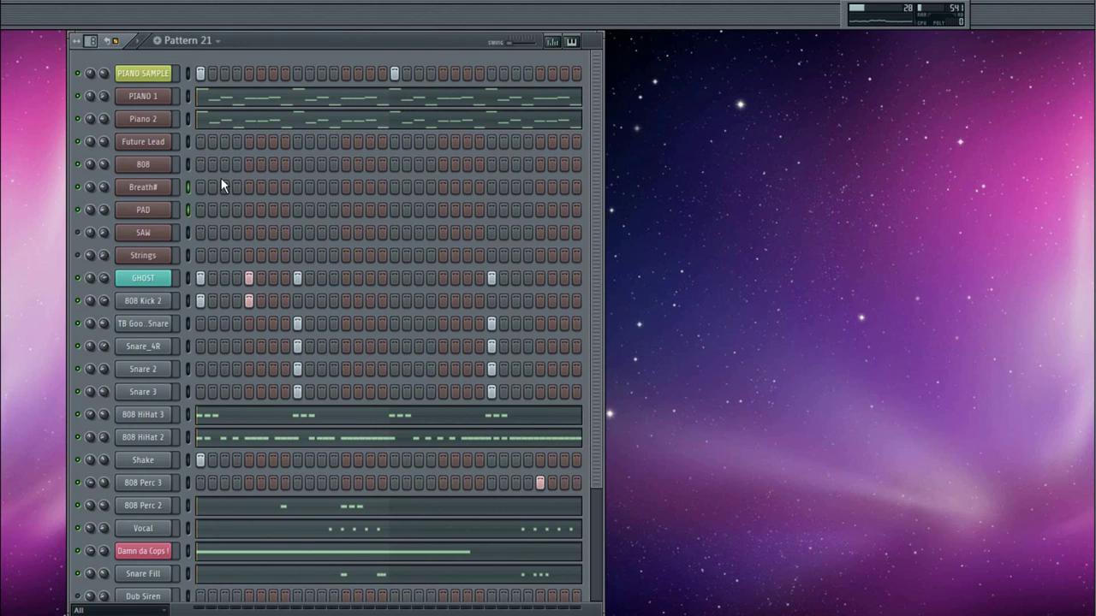
Check the preset and effect settings loaded in the Future Lead channel's synth.
right_click(158, 145)
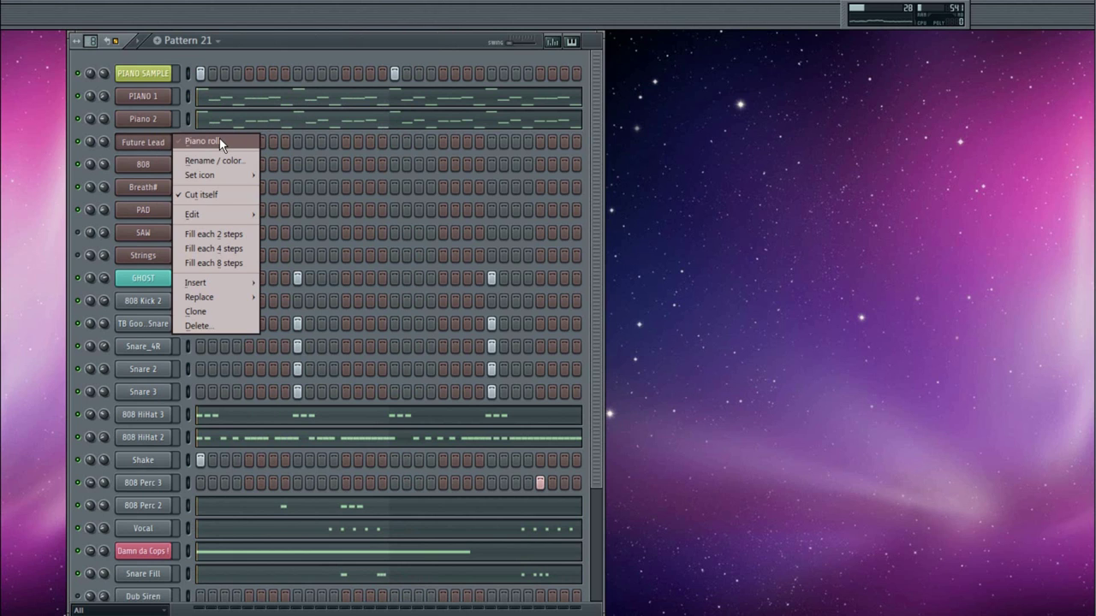
click(307, 57)
click(152, 146)
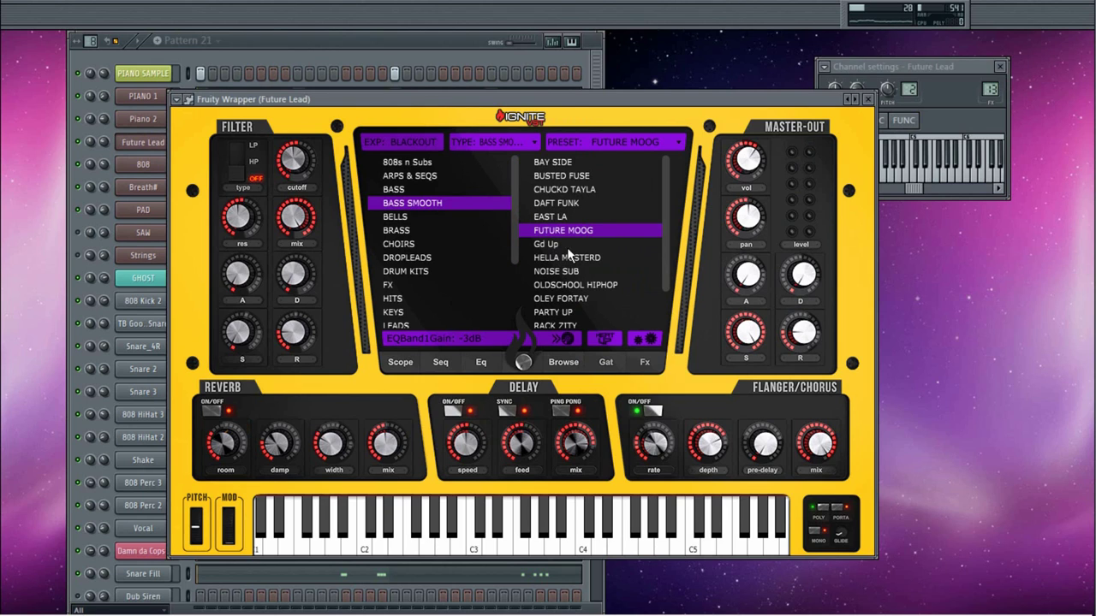
click(868, 100)
click(1000, 67)
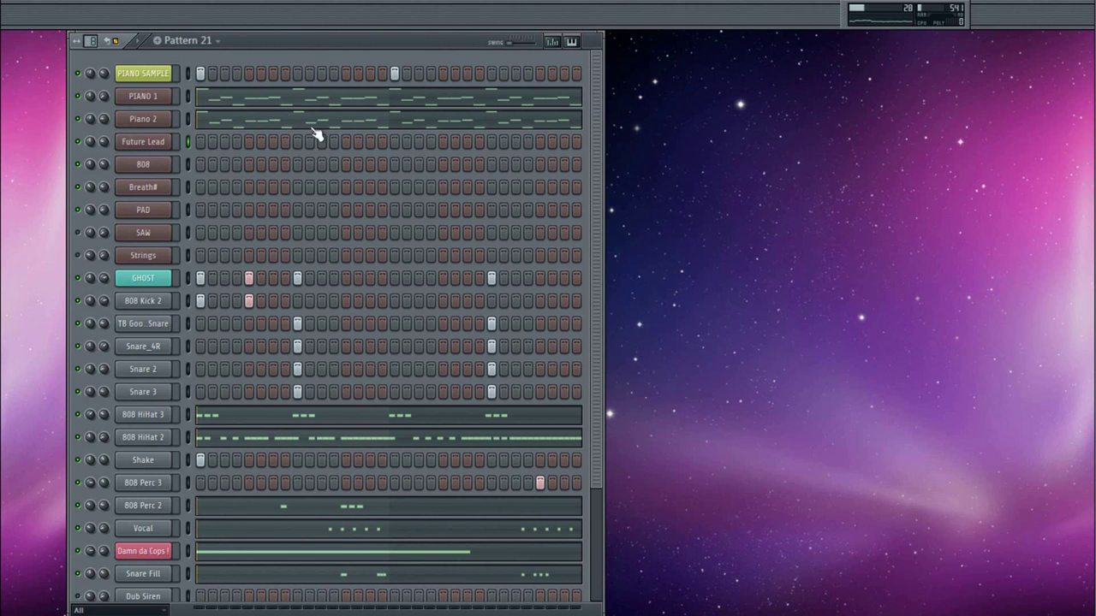
click(157, 144)
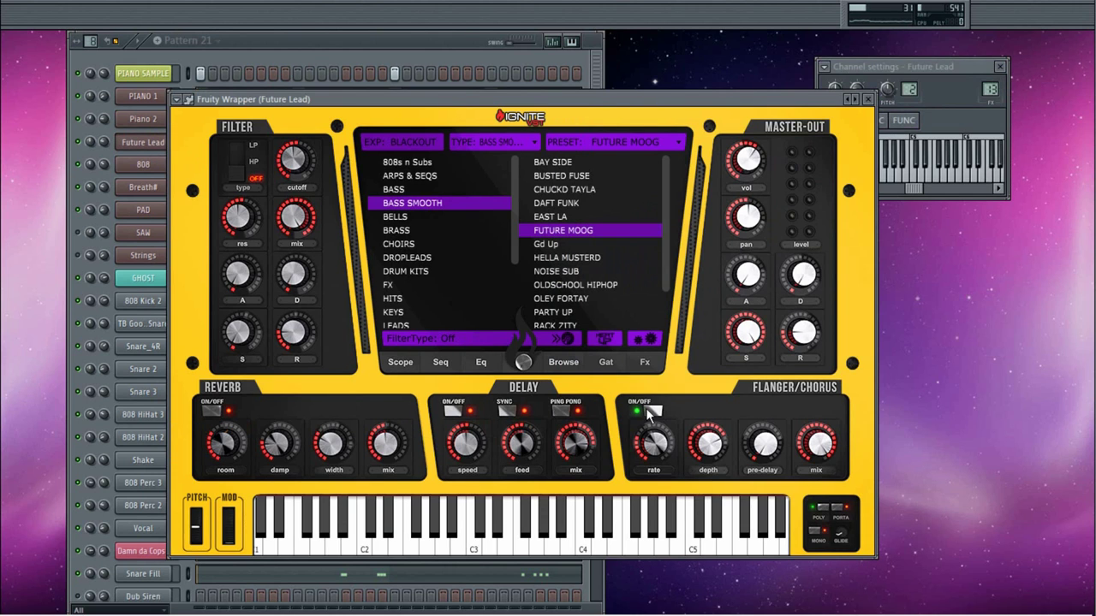
click(868, 100)
click(1000, 67)
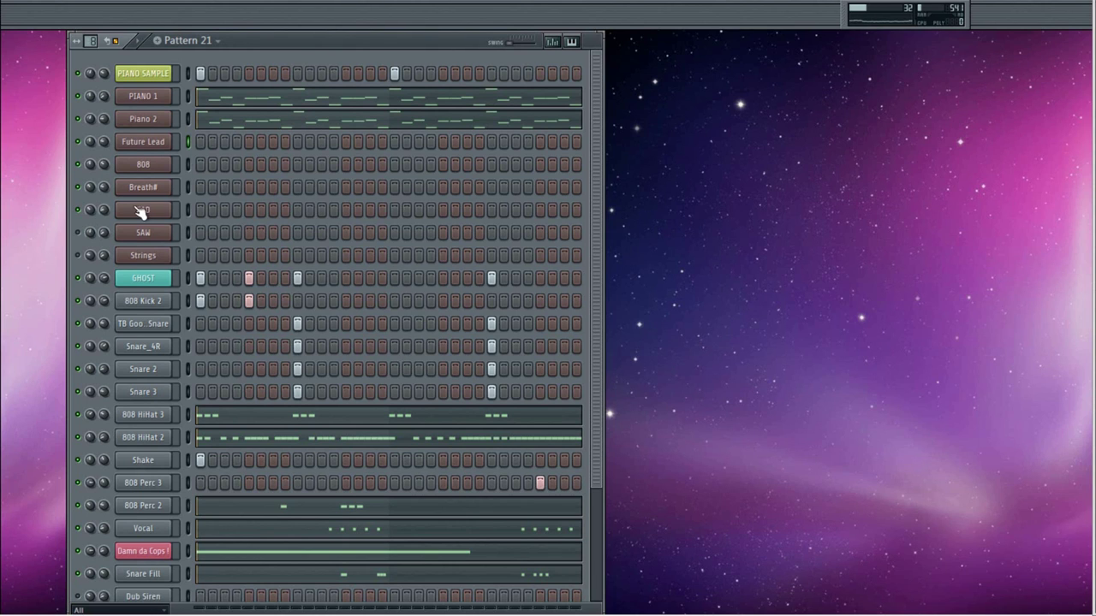
Draw four consecutive half-bar notes in the Future Lead channel across bars 1 and 2: F6, D6, A5 and B5.
right_click(161, 144)
click(184, 143)
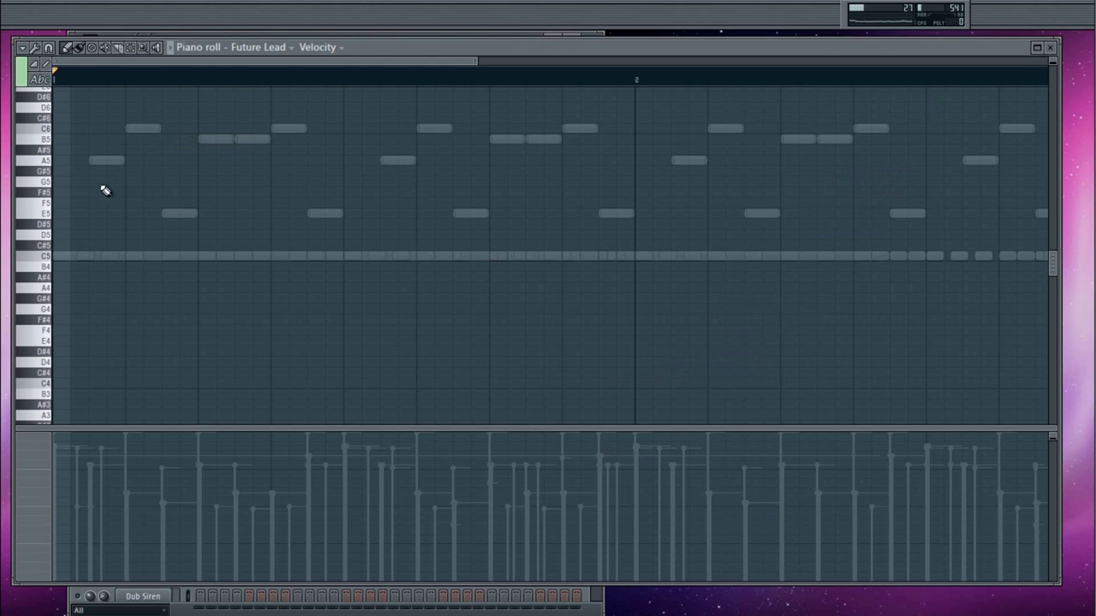
scroll(49, 135, up, 2)
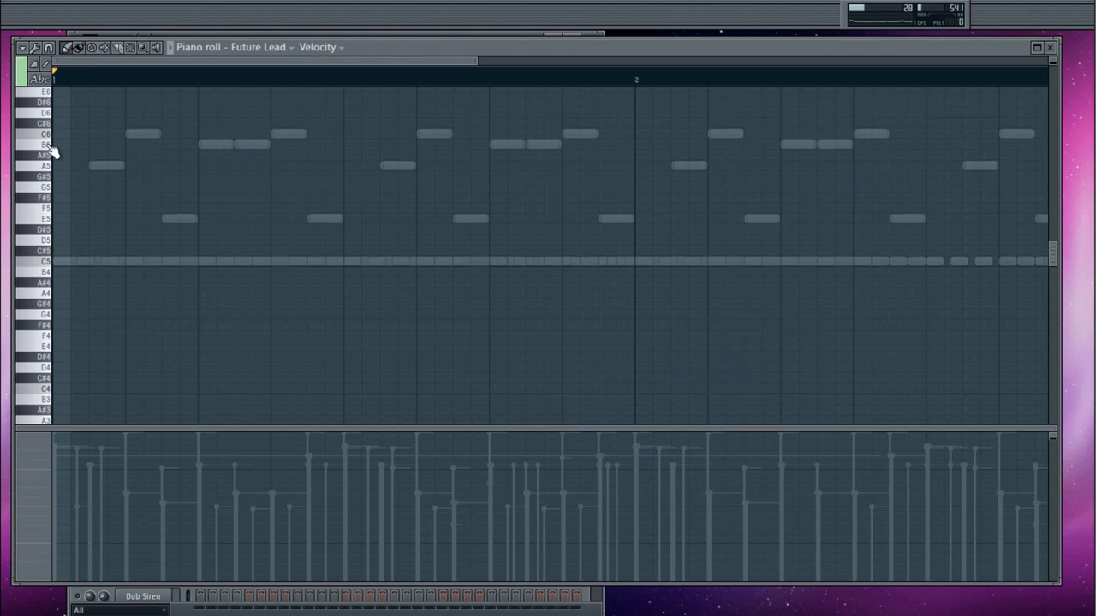
click(60, 107)
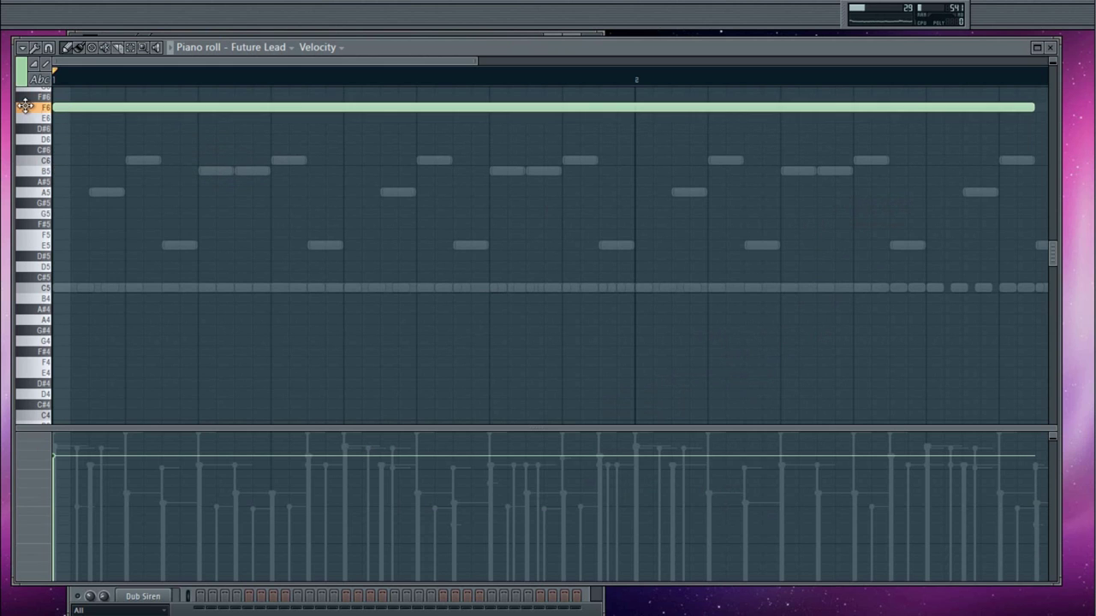
scroll(808, 117, down, 2)
drag(794, 112, 270, 152)
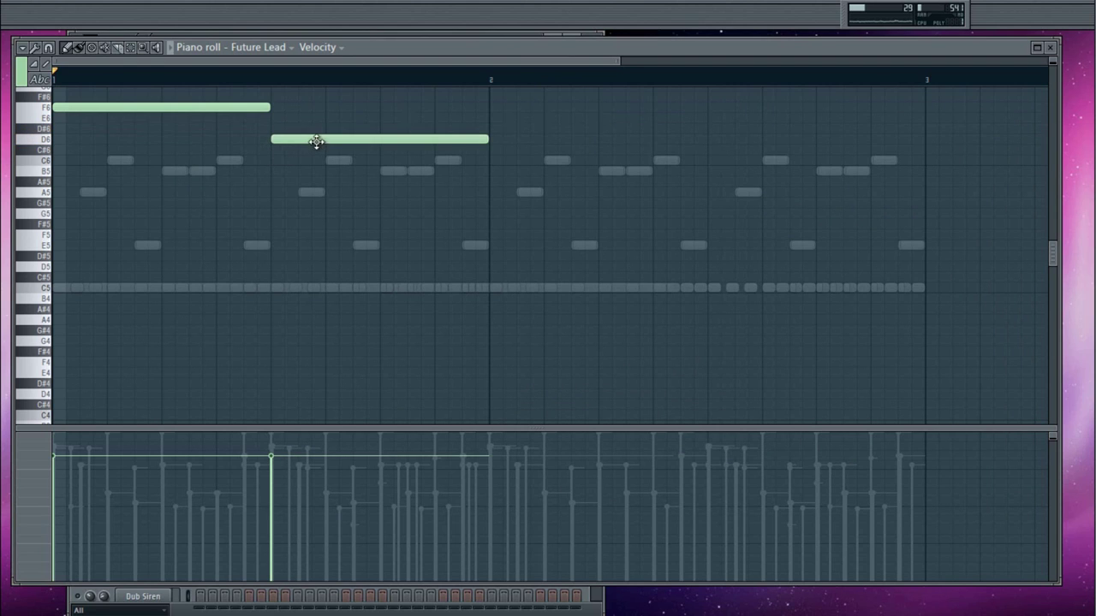
click(503, 185)
drag(503, 185, 489, 196)
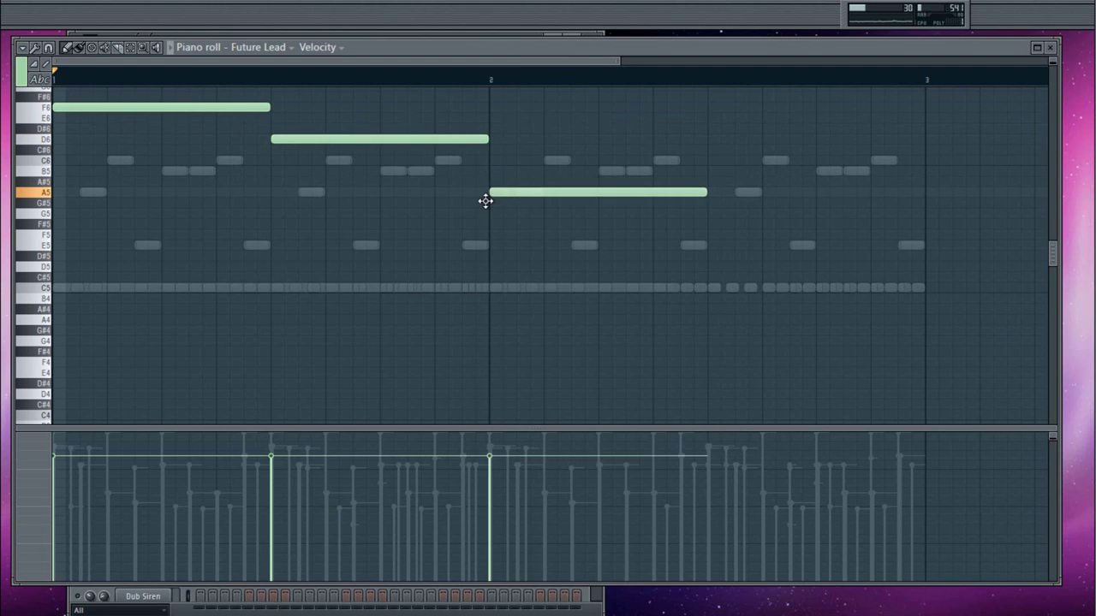
drag(725, 173, 705, 171)
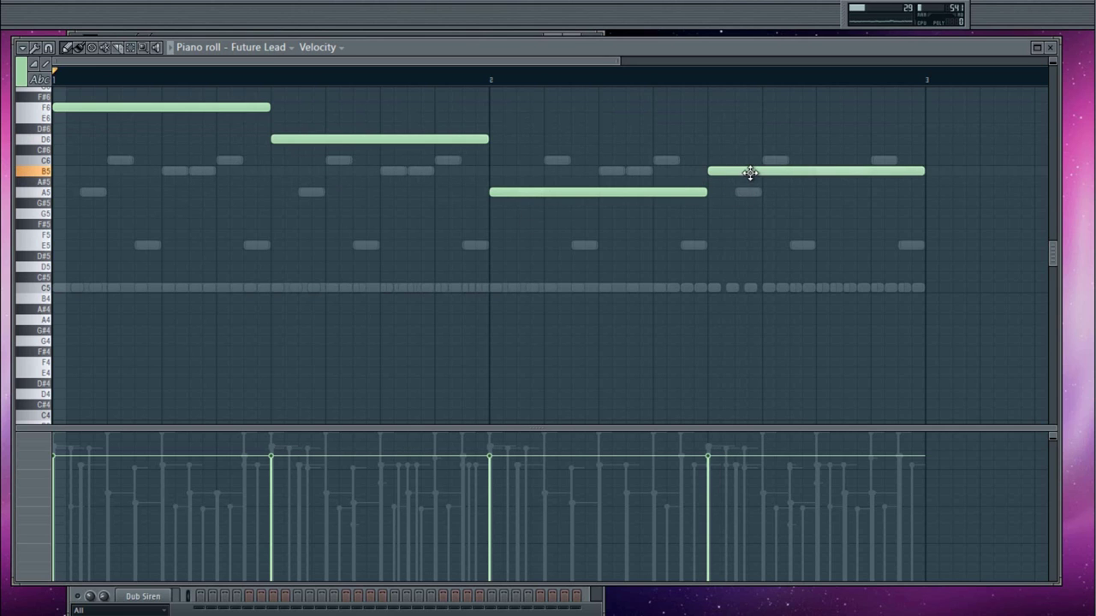
Duplicate the four Future Lead notes one octave lower with reduced velocity, and play the pattern to check them.
key(ctrl+a)
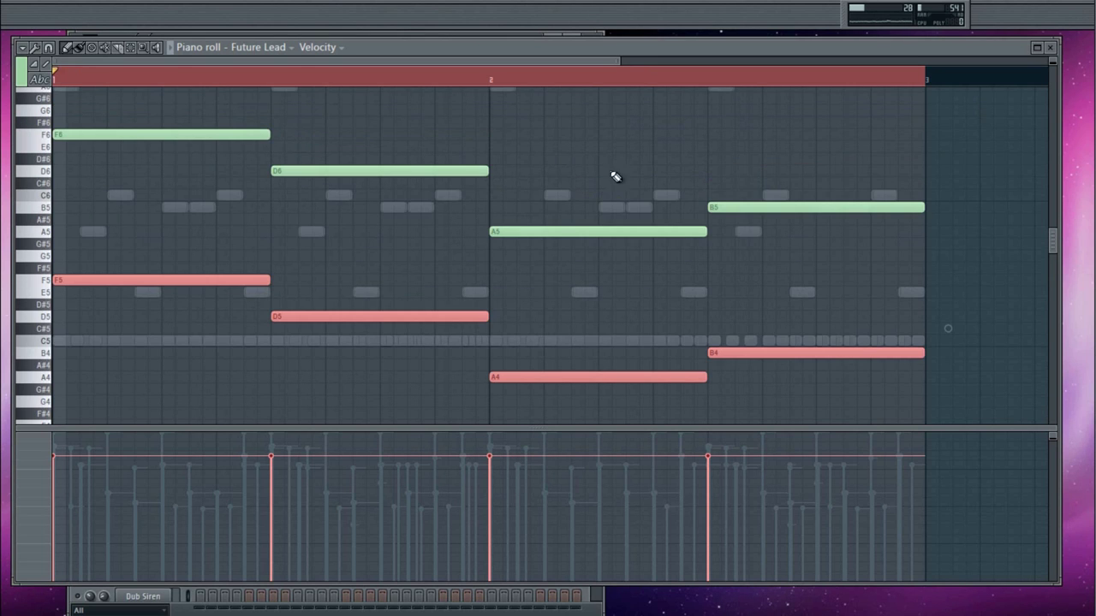
scroll(565, 221, down, 3)
scroll(565, 222, down, 2)
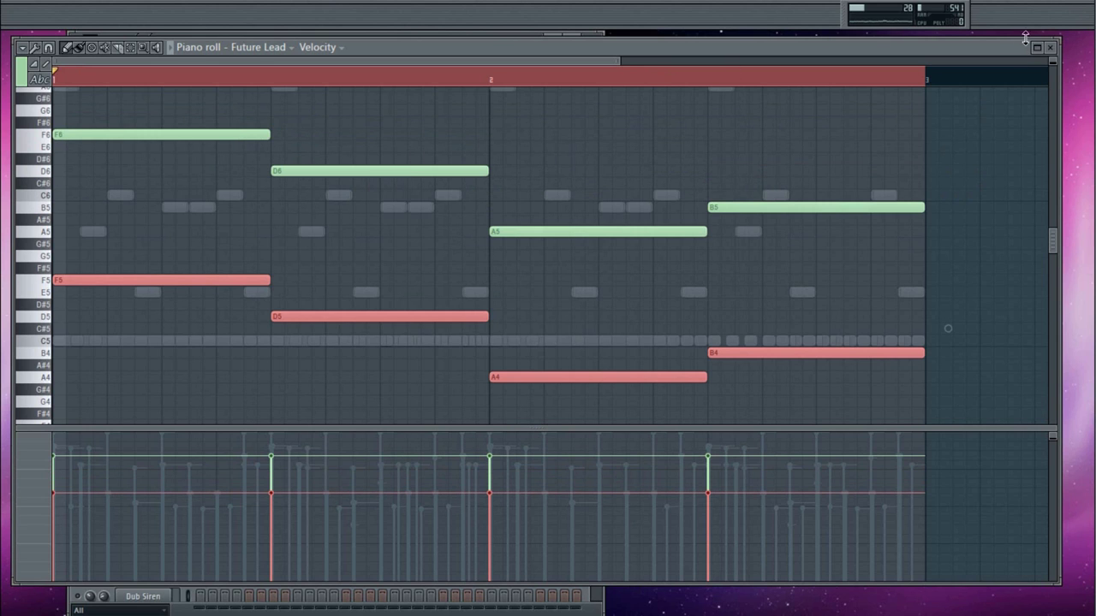
key(space)
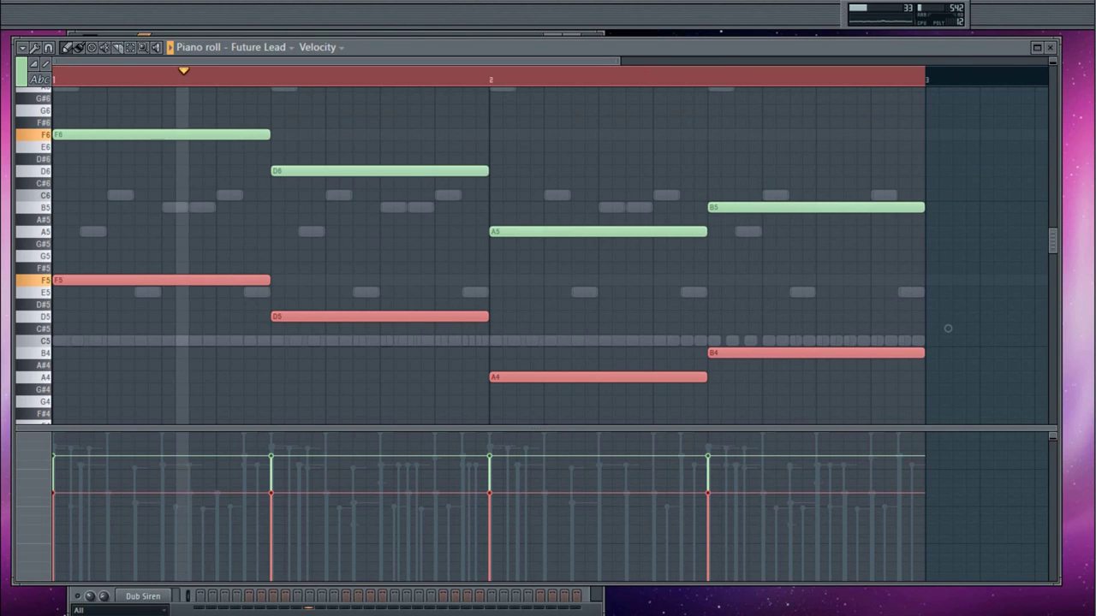
key(space)
click(1054, 48)
Draw two half-bar notes in bar 1 of the 808 channel, F3 followed by D3.
right_click(128, 164)
click(185, 166)
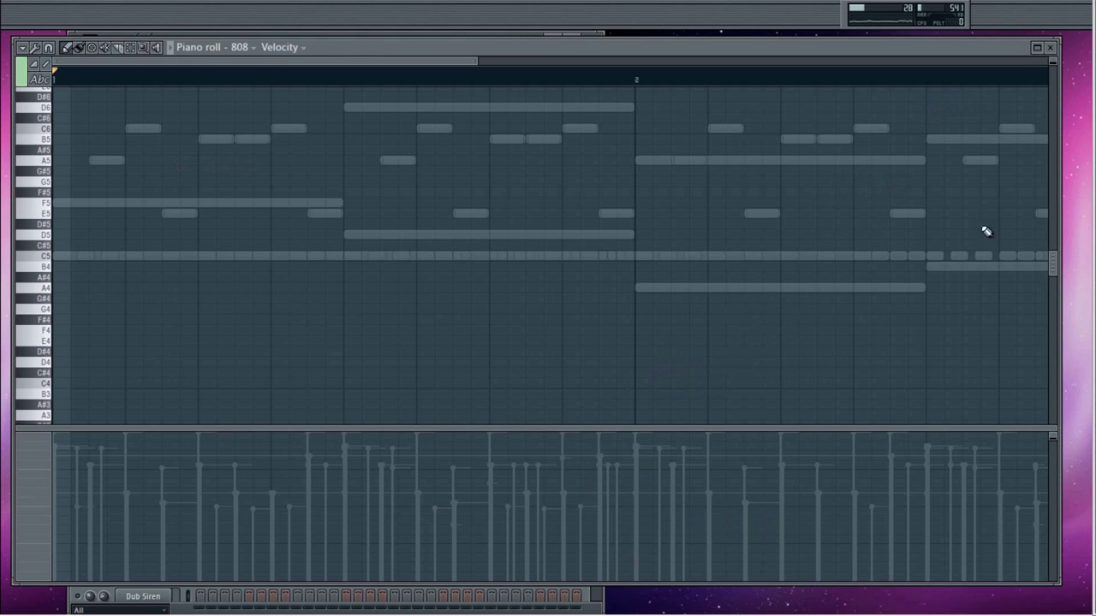
drag(1052, 261, 1052, 295)
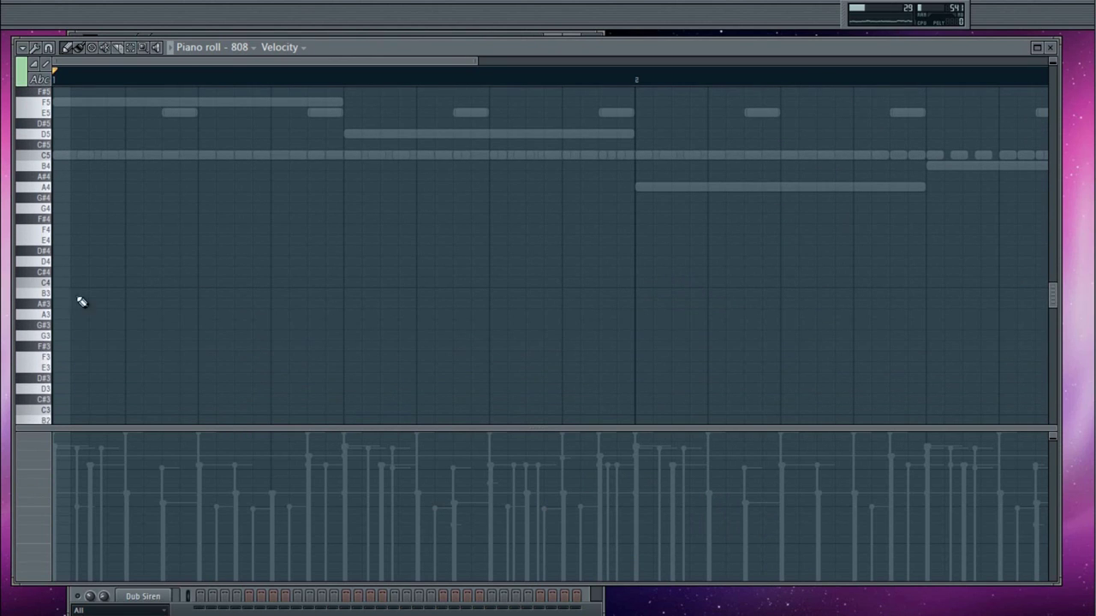
click(77, 359)
click(363, 387)
scroll(578, 356, down, 1)
click(476, 350)
right_click(477, 349)
drag(474, 360, 464, 360)
Add half-bar A2 and B2 notes to bar 2 of the 808 channel and close its piano roll.
scroll(539, 317, down, 3)
click(636, 314)
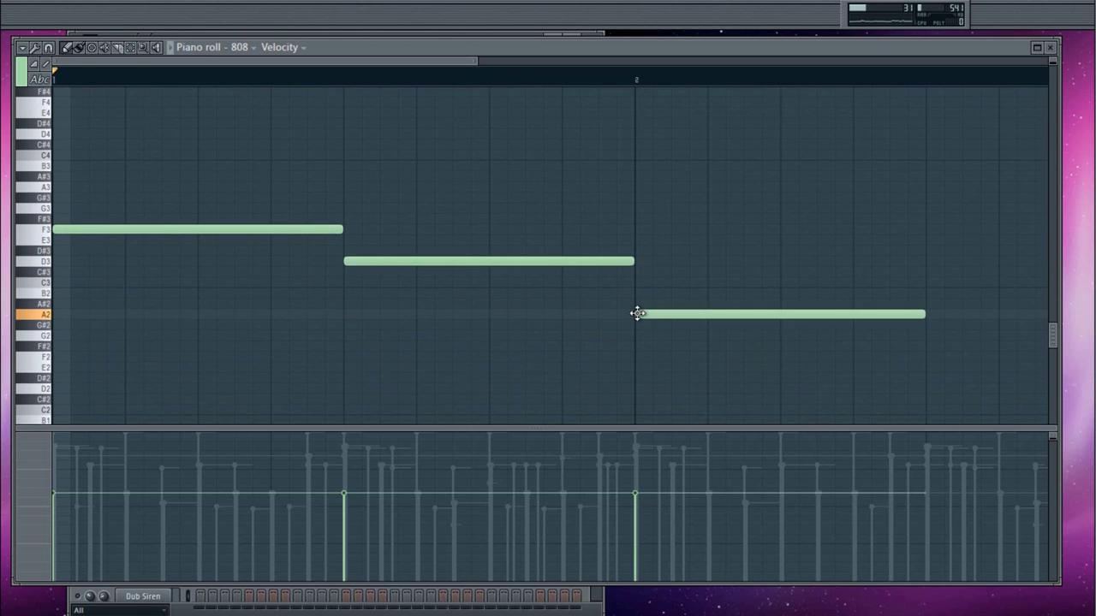
click(930, 293)
mouse_move(939, 293)
mouse_down()
mouse_move(940, 307)
mouse_move(942, 289)
mouse_up()
scroll(727, 230, down, 5)
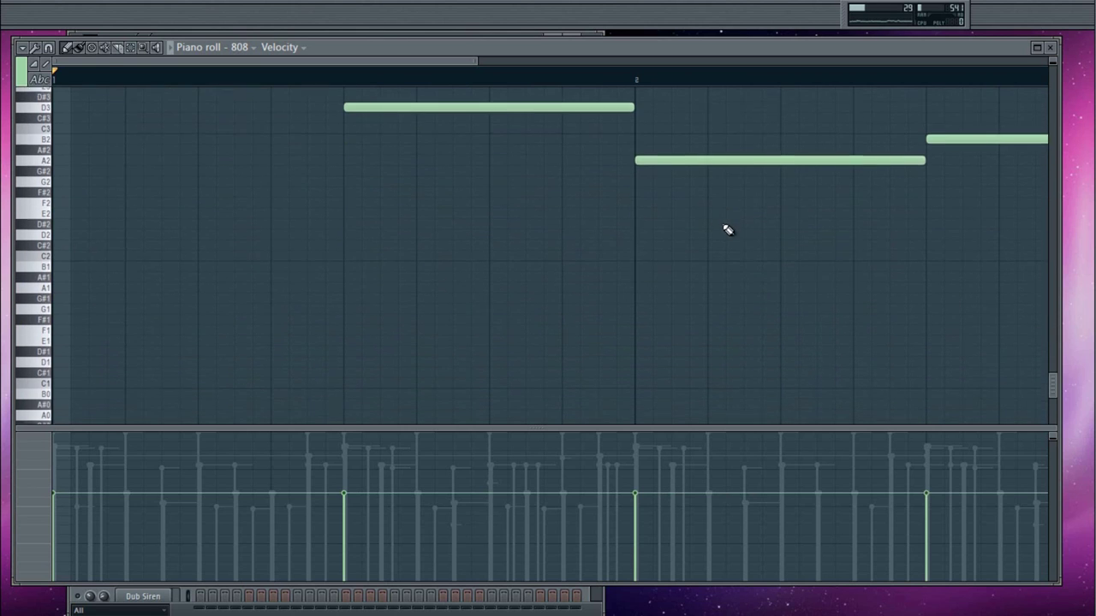
click(1049, 47)
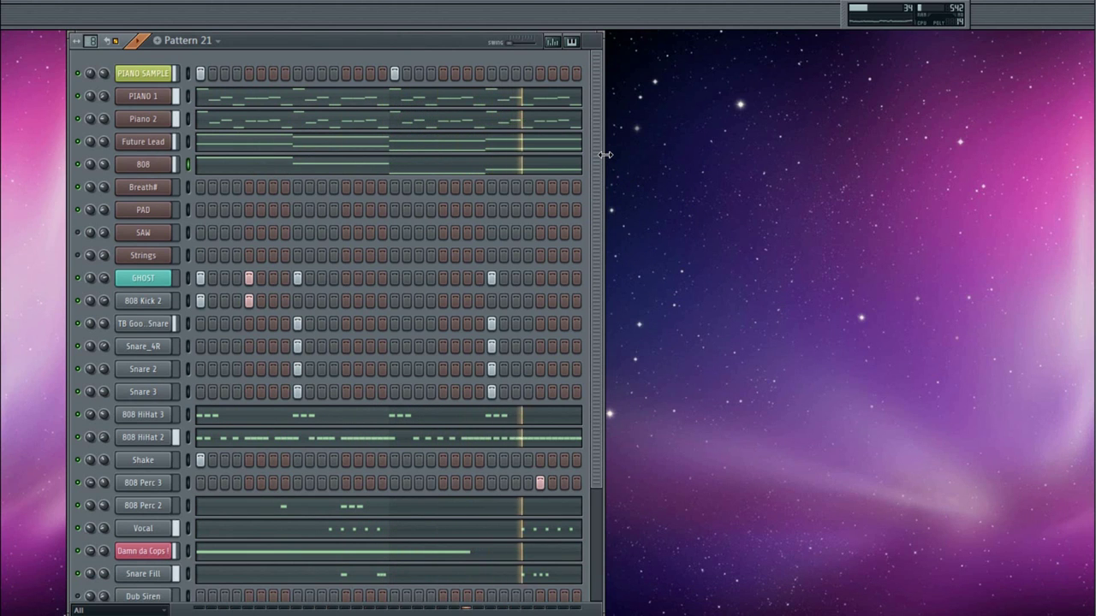
drag(595, 147, 576, 29)
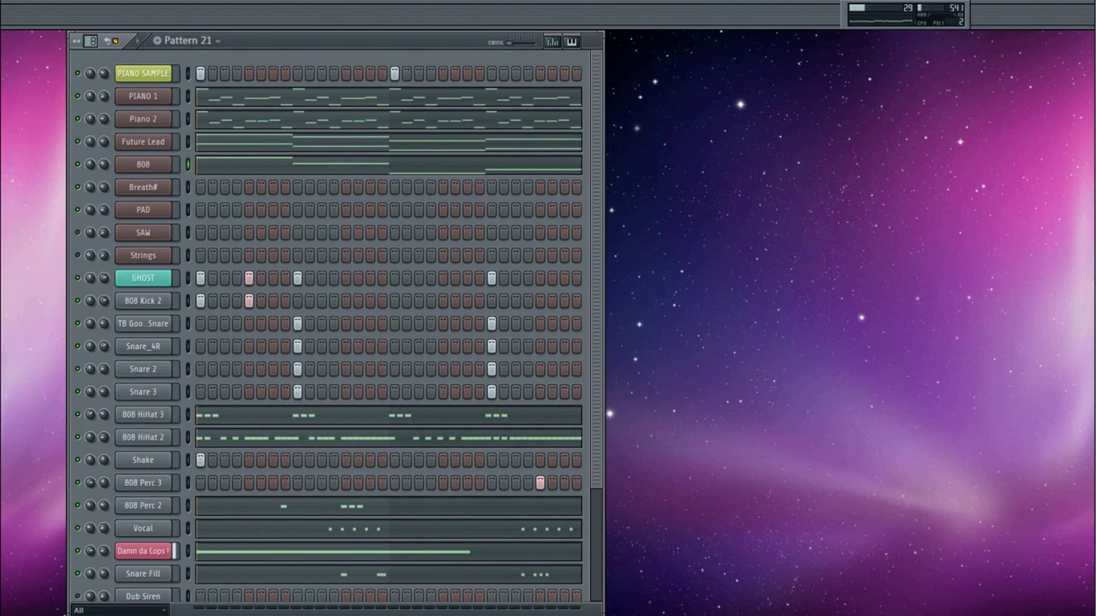
Show the song arrangement in the playlist and move the playback position to about bar 18.
key(F5)
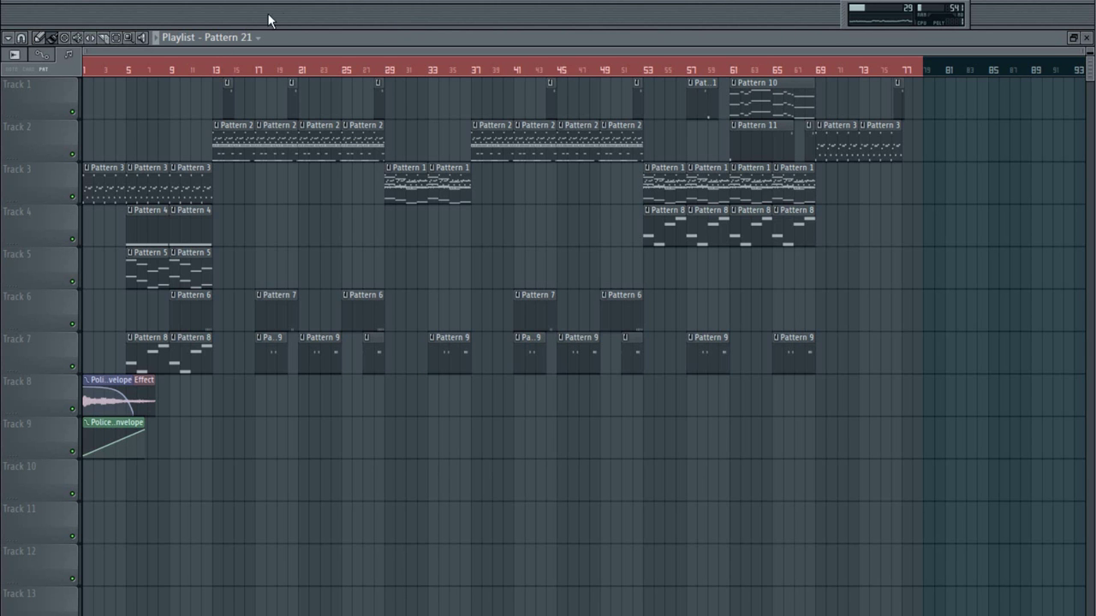
click(225, 69)
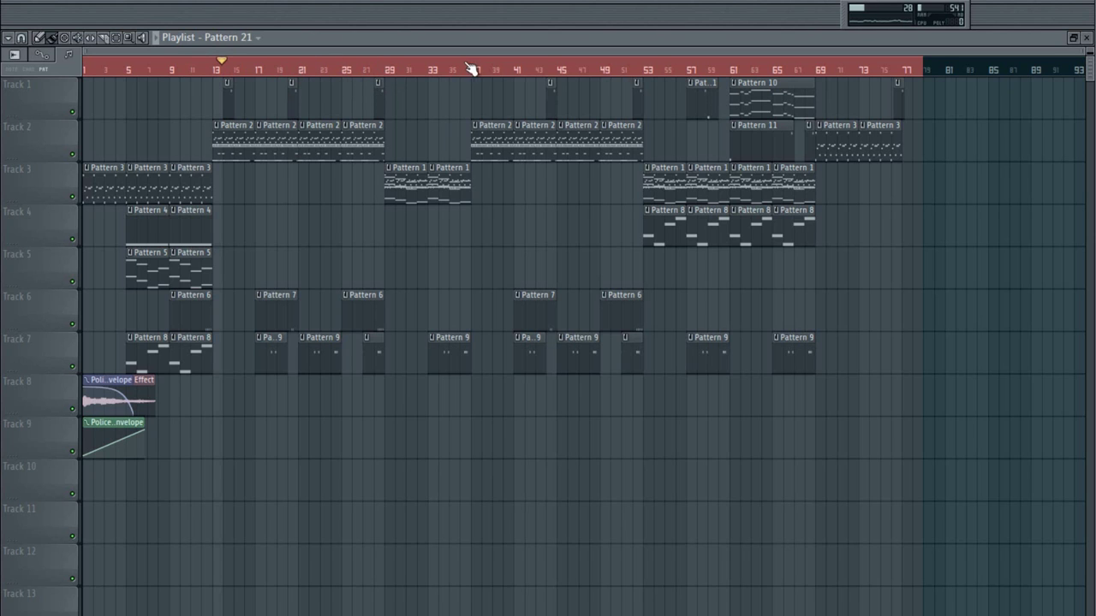
click(279, 66)
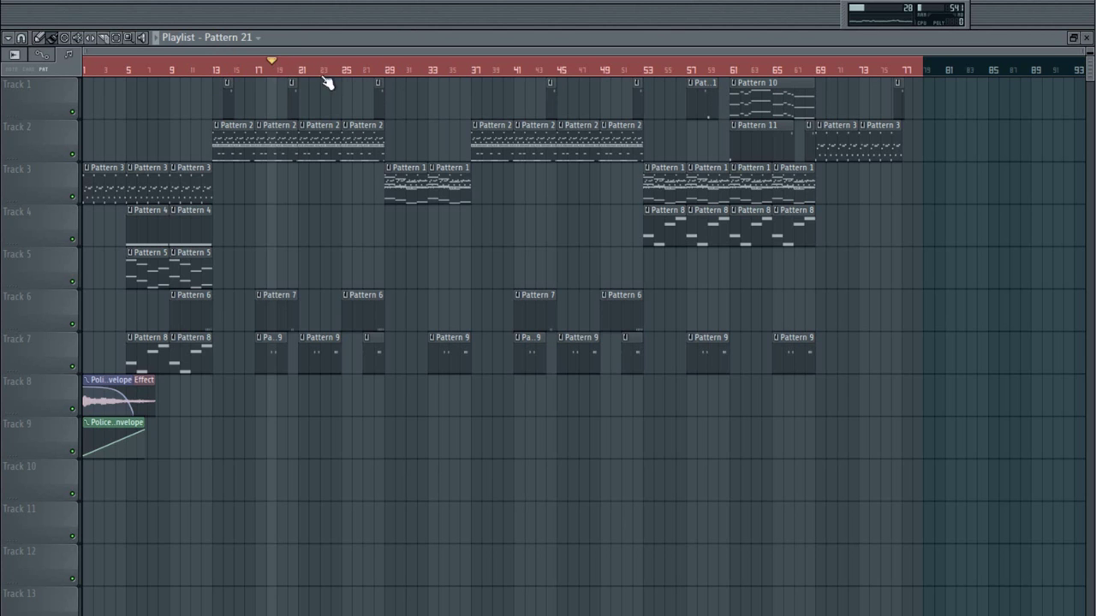
Stop the song playback near bar 21 and look through all the channels in the channel rack, from the piano sample to the police siren automation.
scroll(306, 94, up, 6)
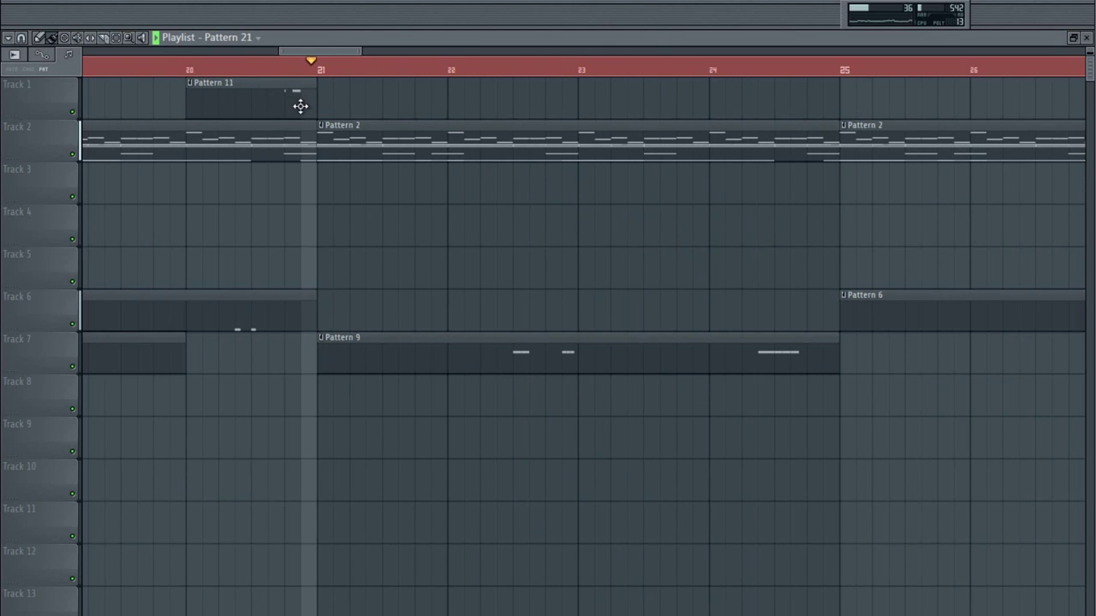
key(space)
key(F6)
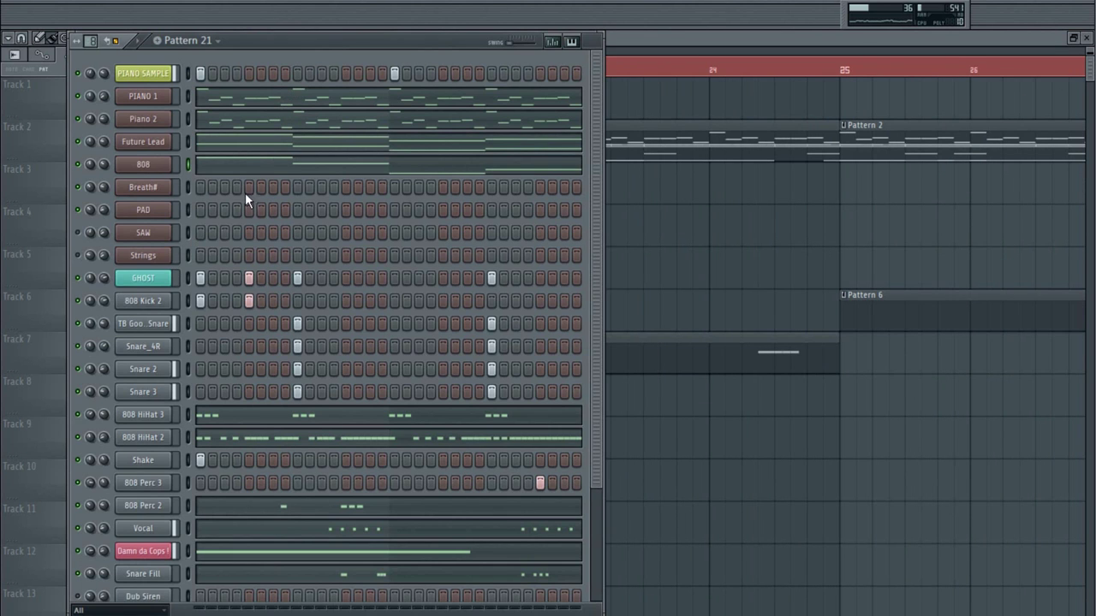
drag(592, 319, 603, 479)
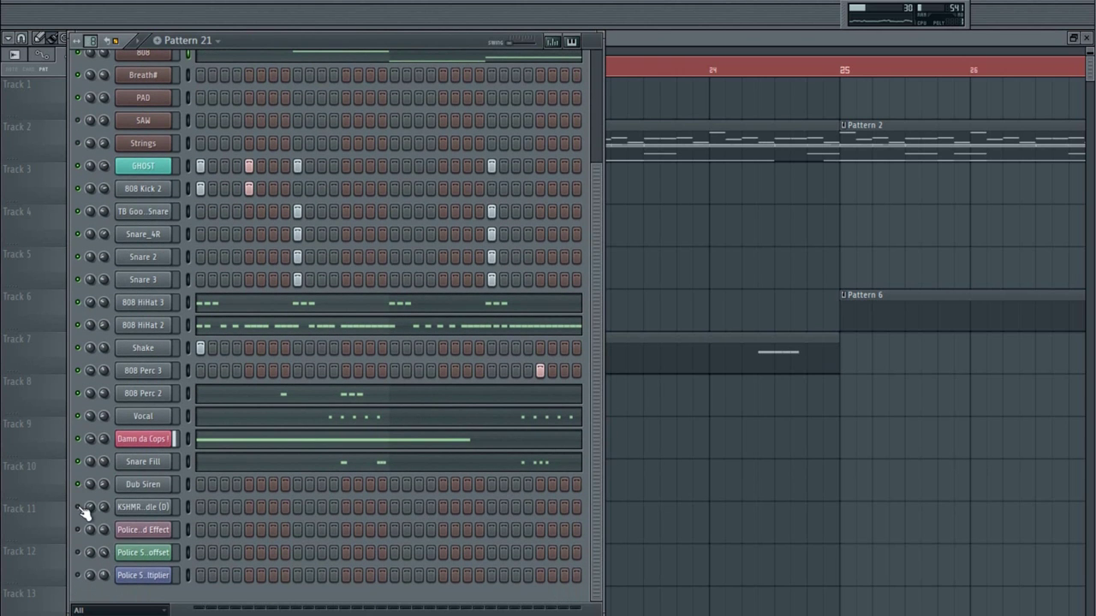
scroll(375, 387, up, 5)
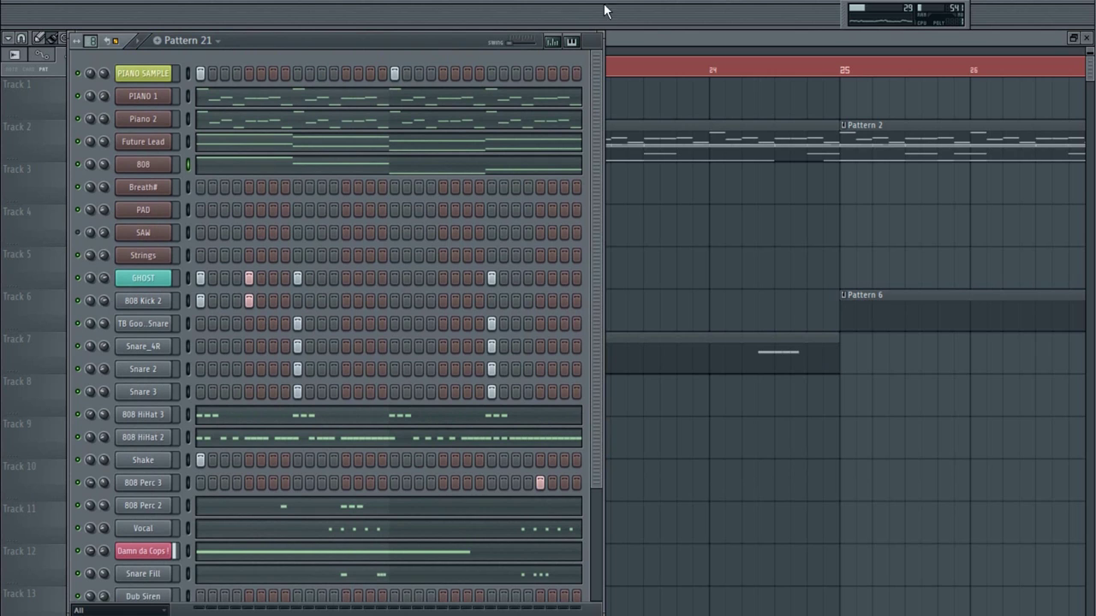
click(592, 41)
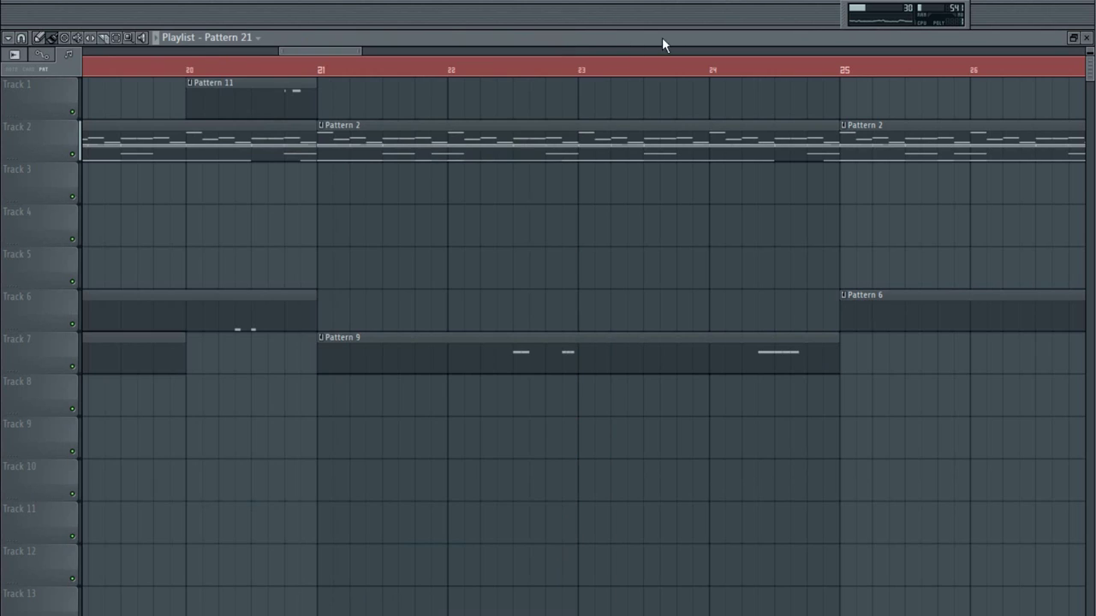
Play the arrangement from bar 20 to hear the transition into bar 21, and stop playback.
click(190, 72)
key(space)
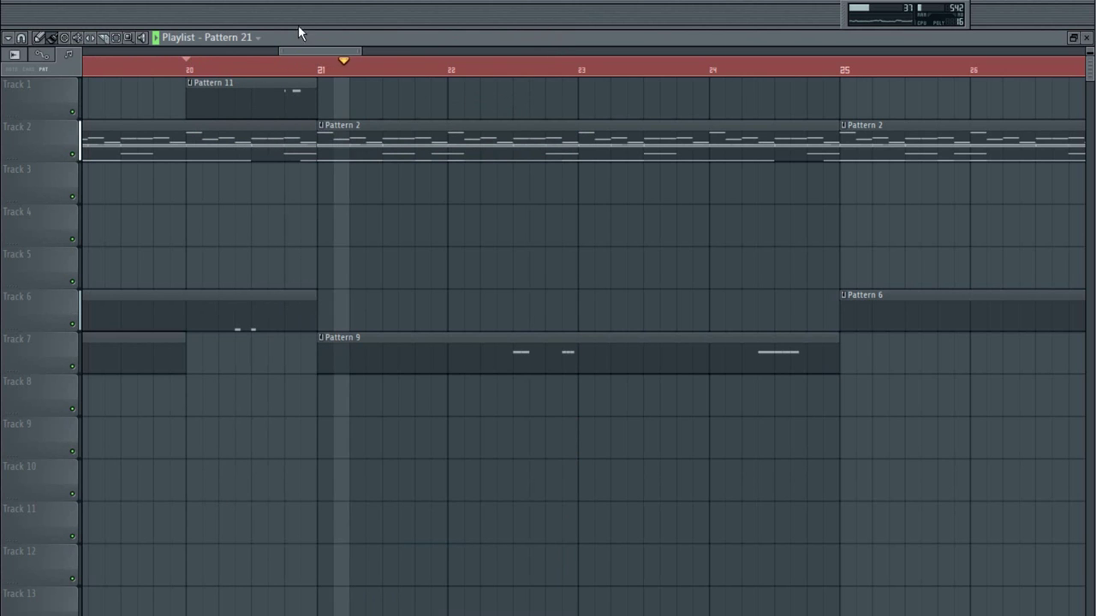
key(space)
scroll(357, 216, down, 6)
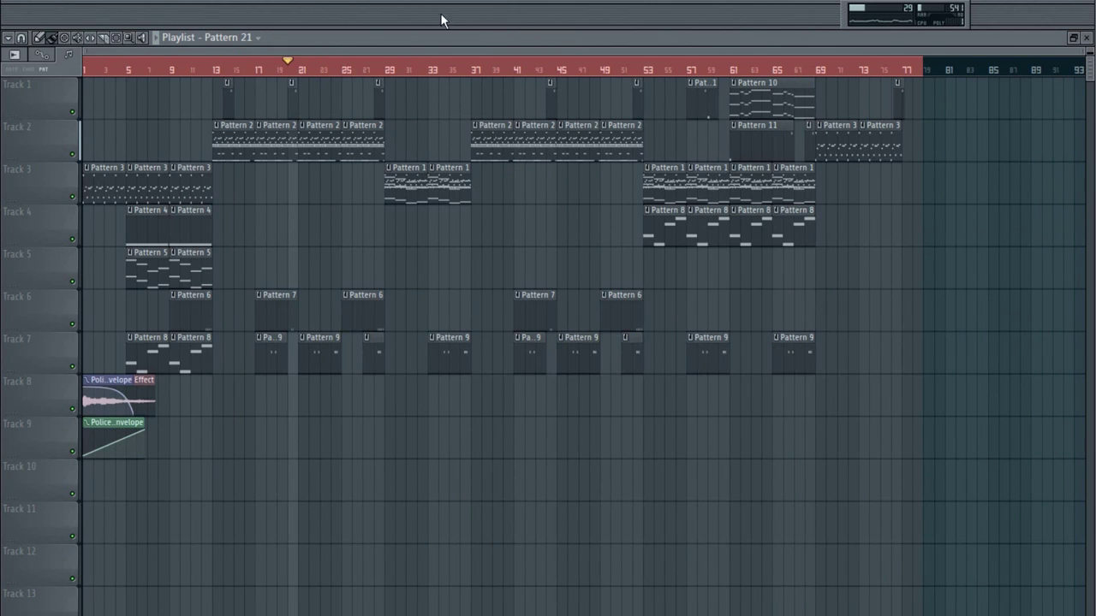
Play the full song arrangement from the beginning.
key(Home)
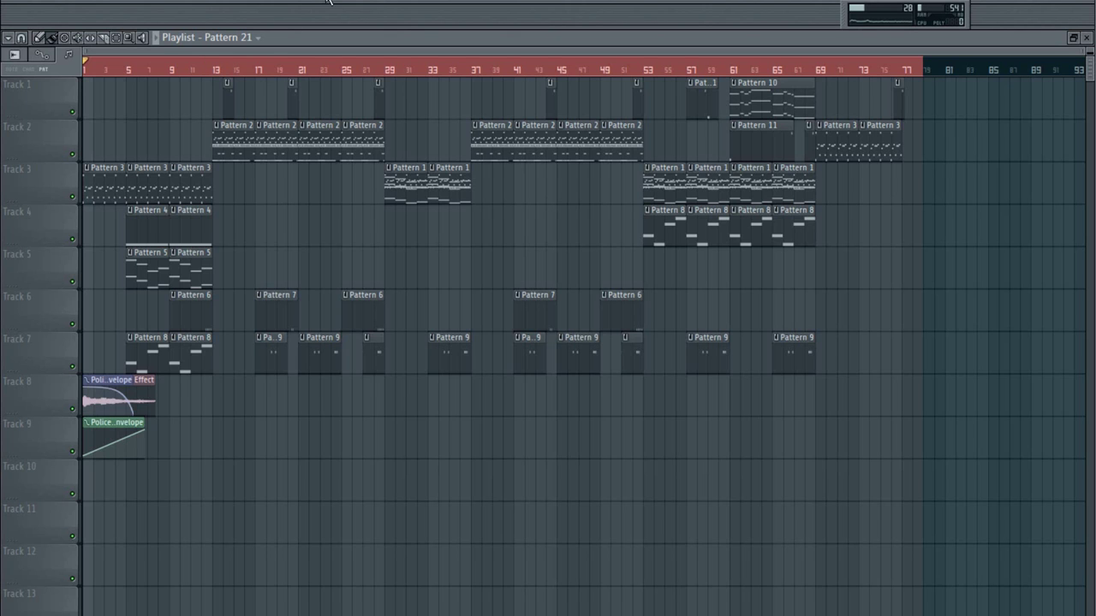
key(space)
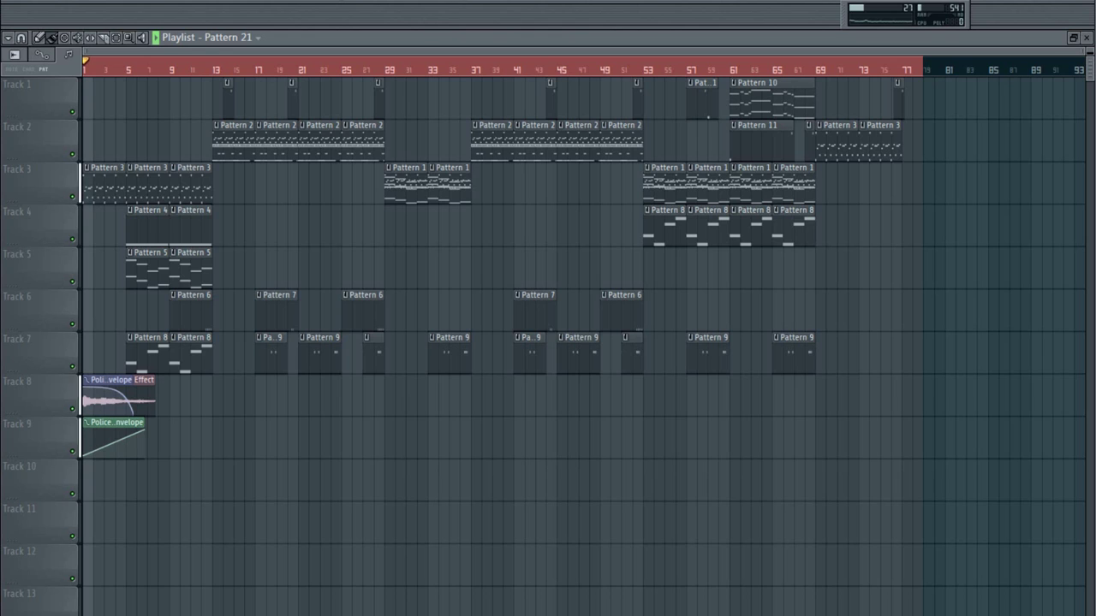